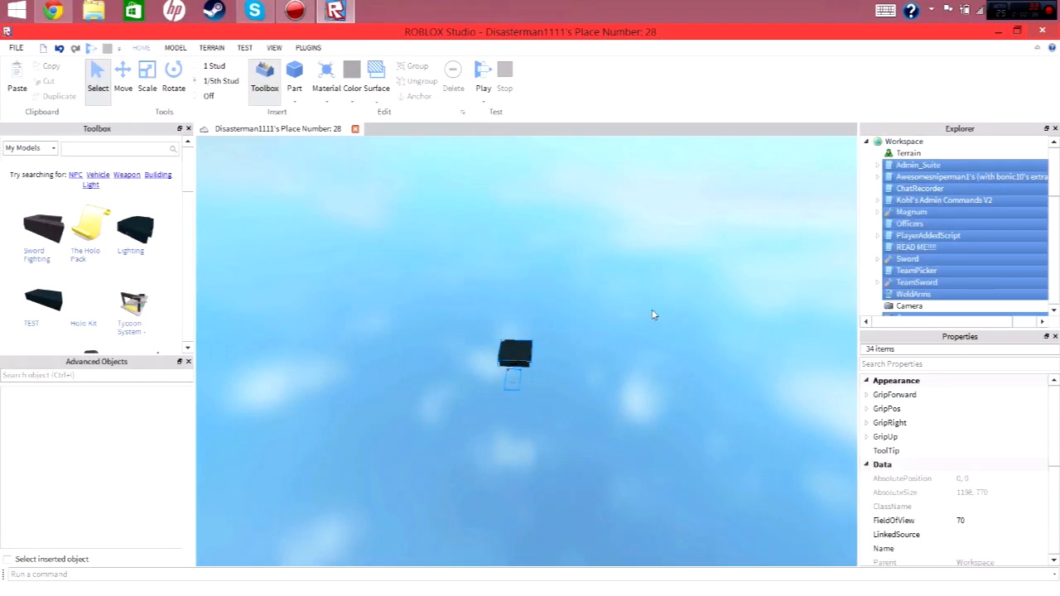
{"action": "right_click_drag", "start_coordinate": [653, 313], "coordinate": [631, 333]}
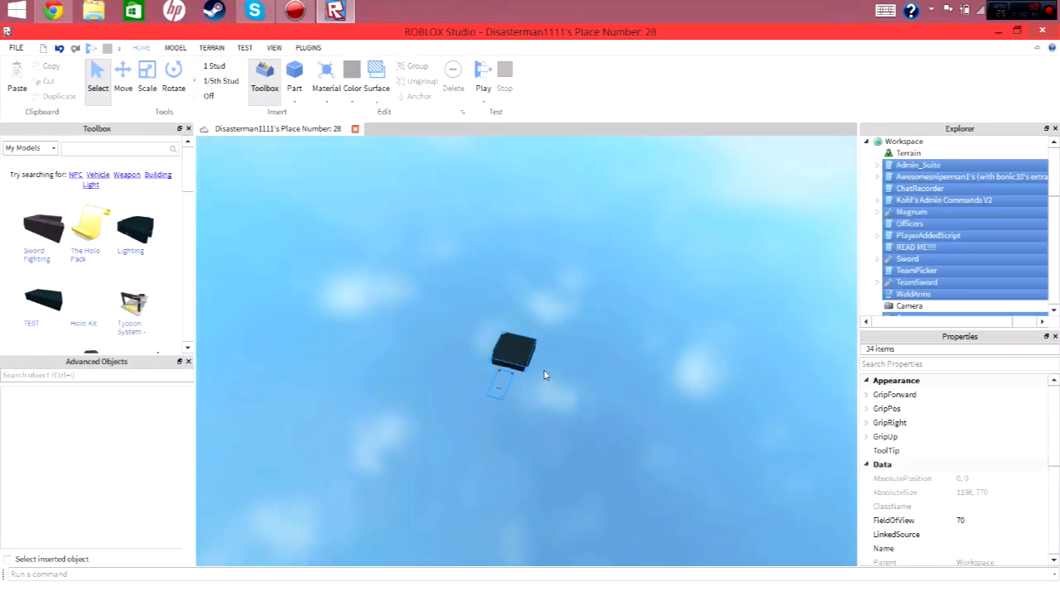
{"action": "key", "text": "w"}
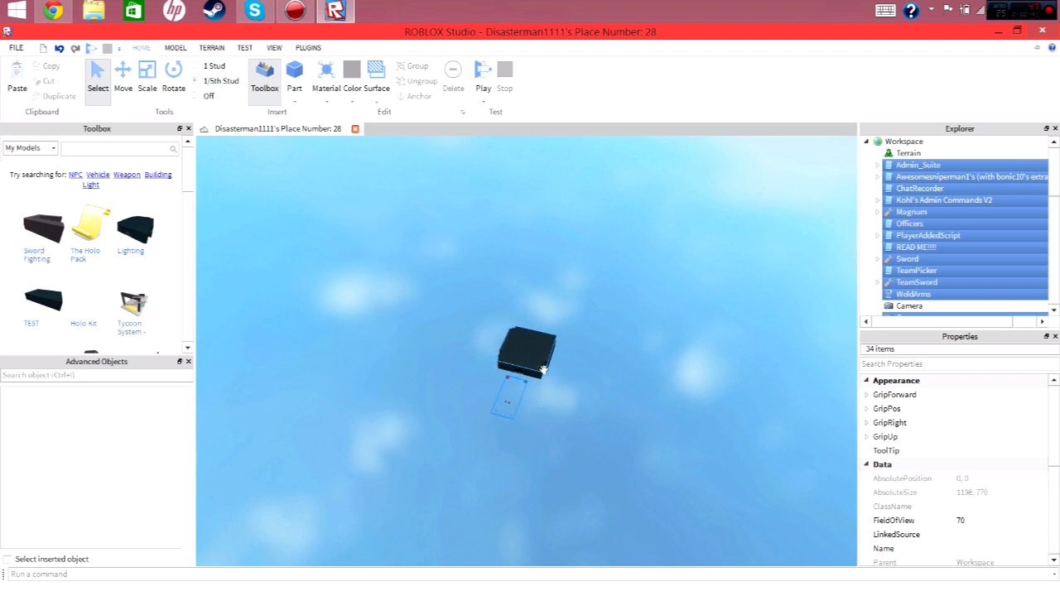
{"action": "right_click_drag", "start_coordinate": [544, 376], "coordinate": [544, 375]}
{"action": "key", "text": "w"}
{"action": "key", "text": "d"}
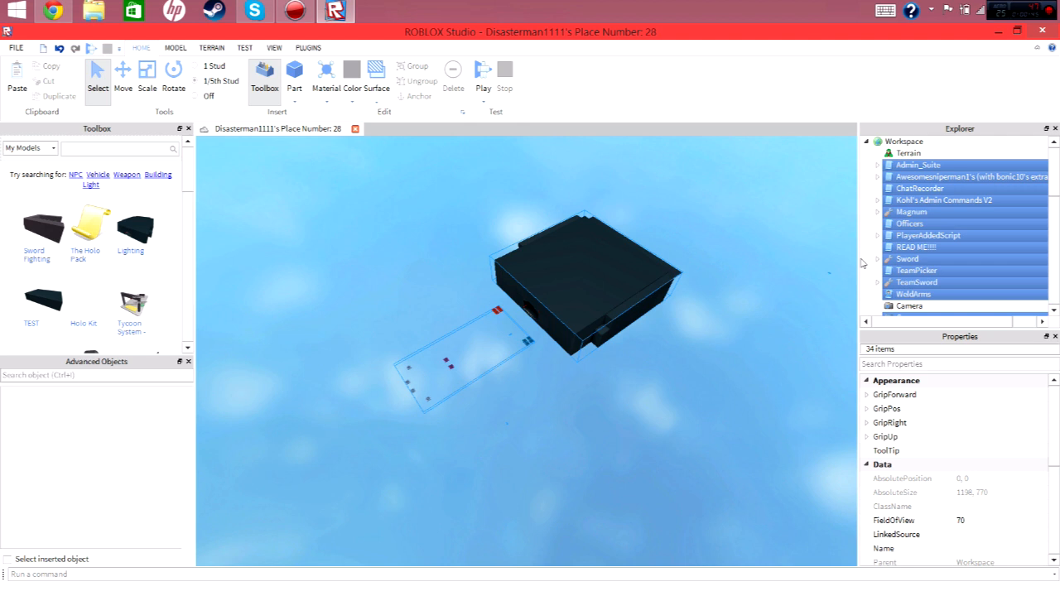
Step: Move Magnum, Sword, TeamSword, WeldArms, LoadingGui and Programs from Workspace into Lighting
{"action": "left_click", "coordinate": [916, 249]}
{"action": "left_click", "coordinate": [999, 259]}
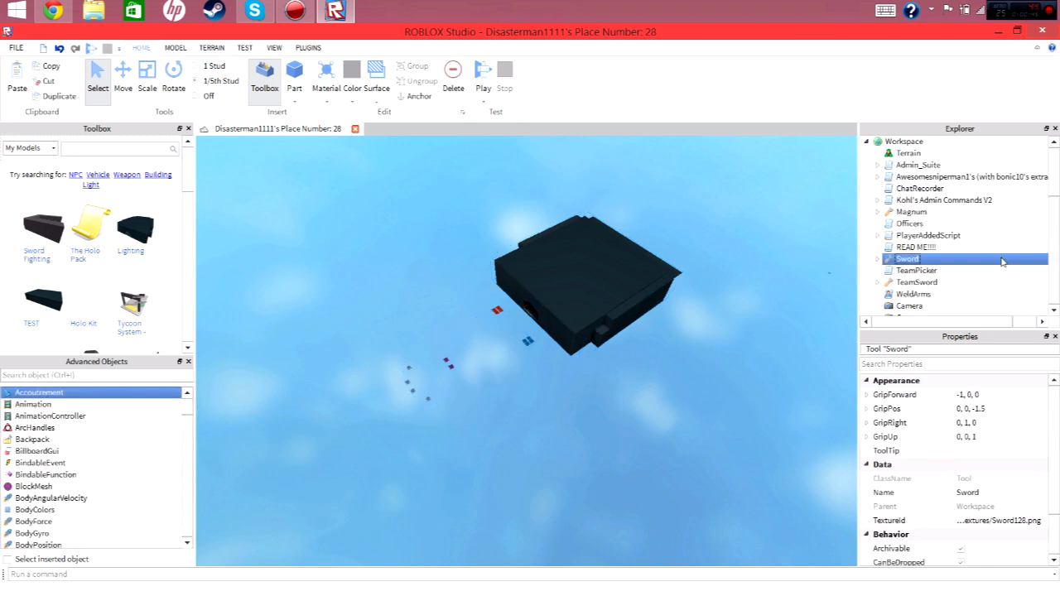
{"action": "left_click", "coordinate": [944, 213], "text": "ctrl"}
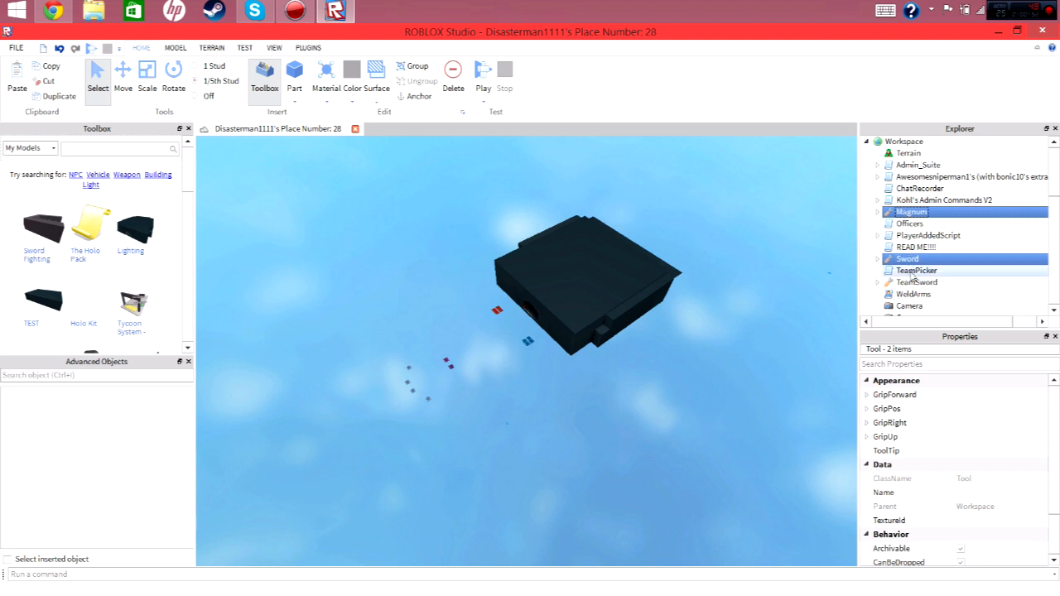
{"action": "left_click", "coordinate": [923, 283], "text": "ctrl"}
{"action": "left_click", "coordinate": [913, 295], "text": "ctrl"}
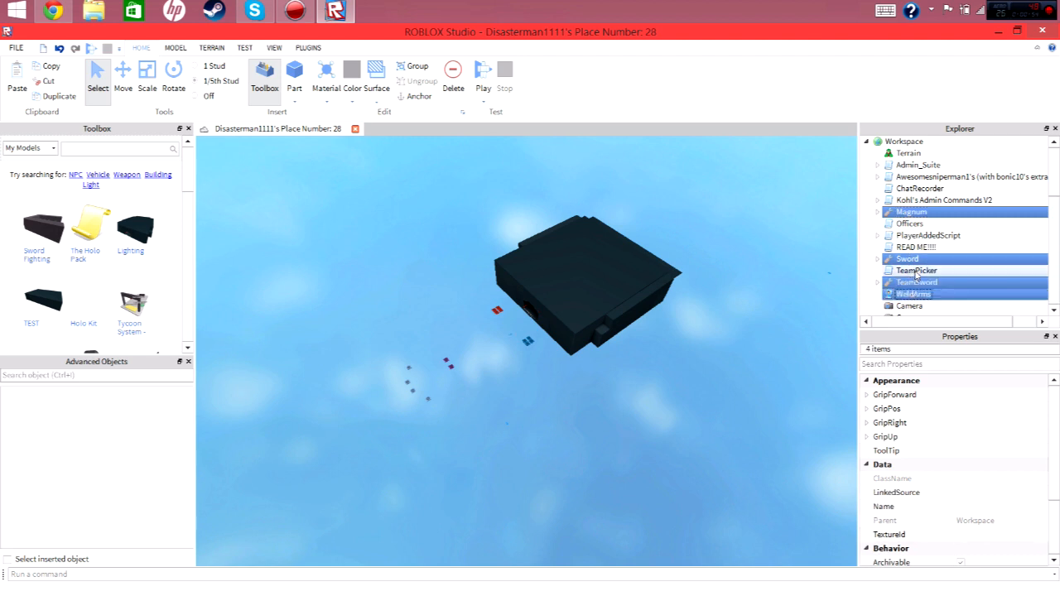
{"action": "scroll", "coordinate": [914, 273], "scroll_direction": "down", "scroll_amount": 2}
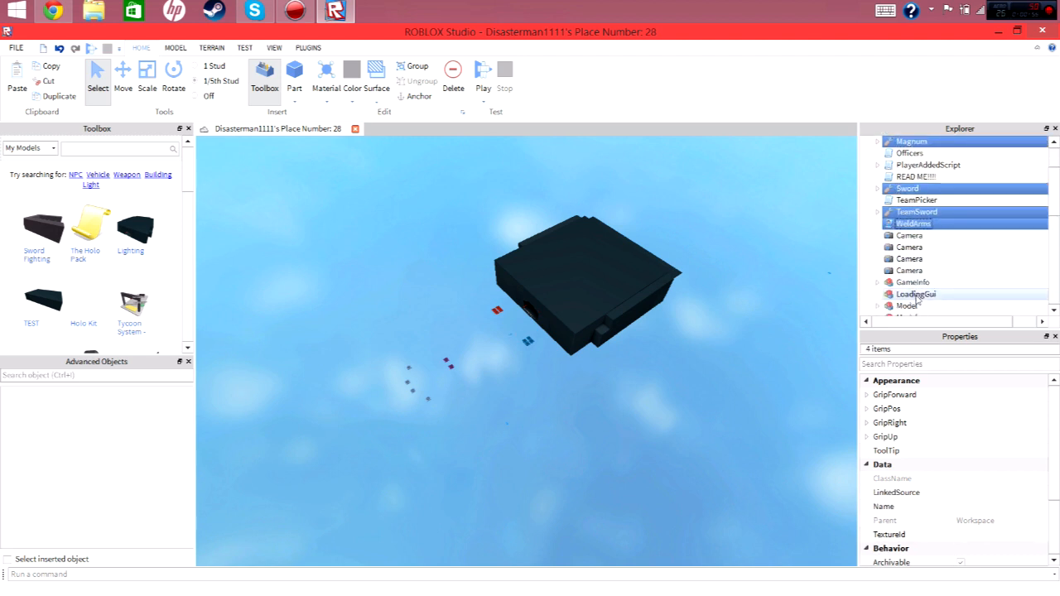
{"action": "scroll", "coordinate": [917, 299], "scroll_direction": "down", "scroll_amount": 3}
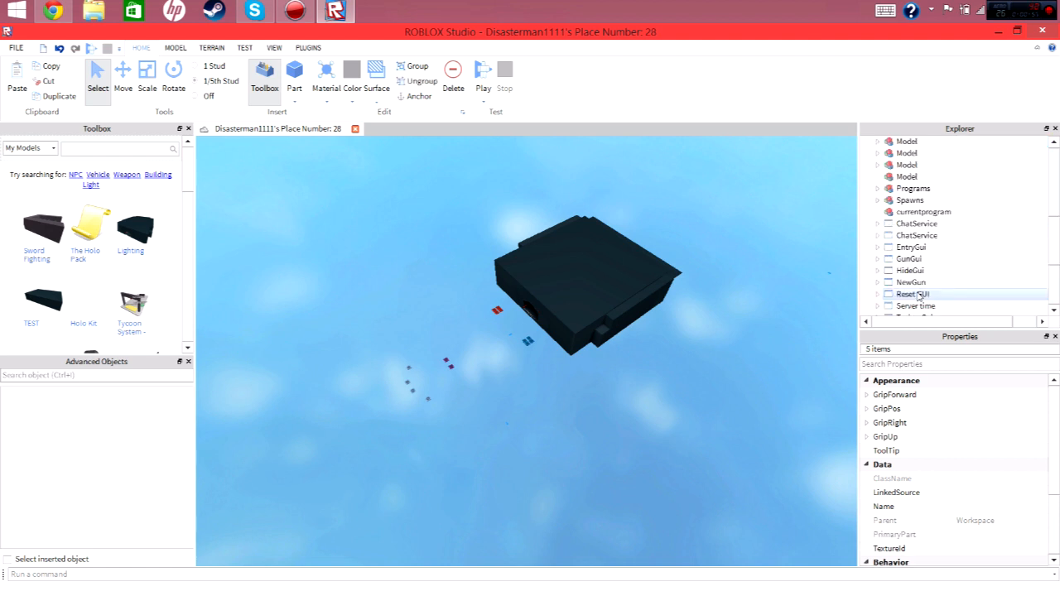
{"action": "left_click", "coordinate": [925, 189], "text": "ctrl"}
{"action": "right_click", "coordinate": [925, 188]}
{"action": "left_click", "coordinate": [931, 193]}
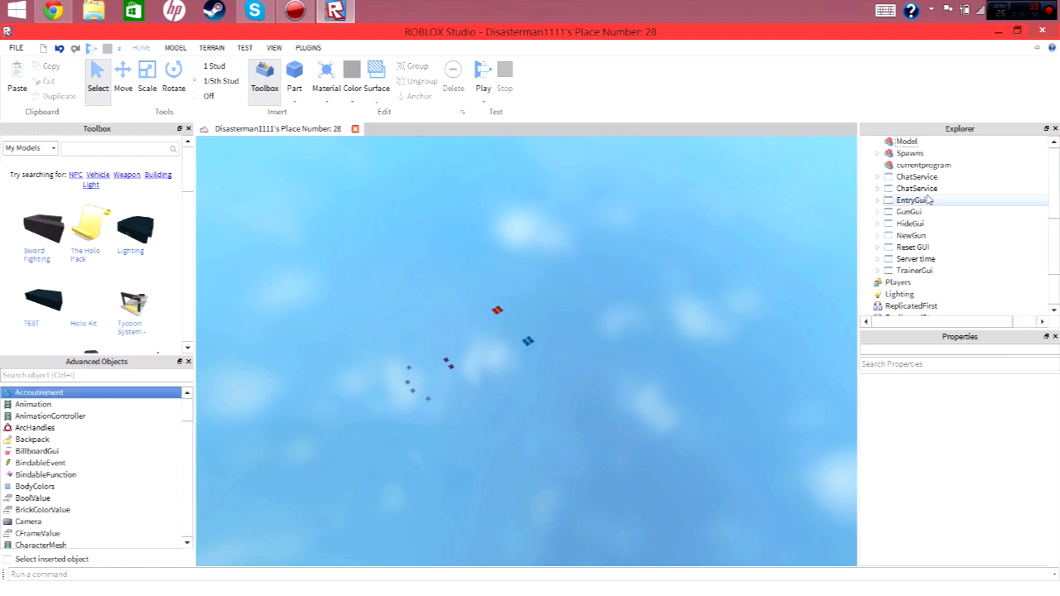
{"action": "left_click", "coordinate": [901, 294]}
{"action": "right_click", "coordinate": [901, 294]}
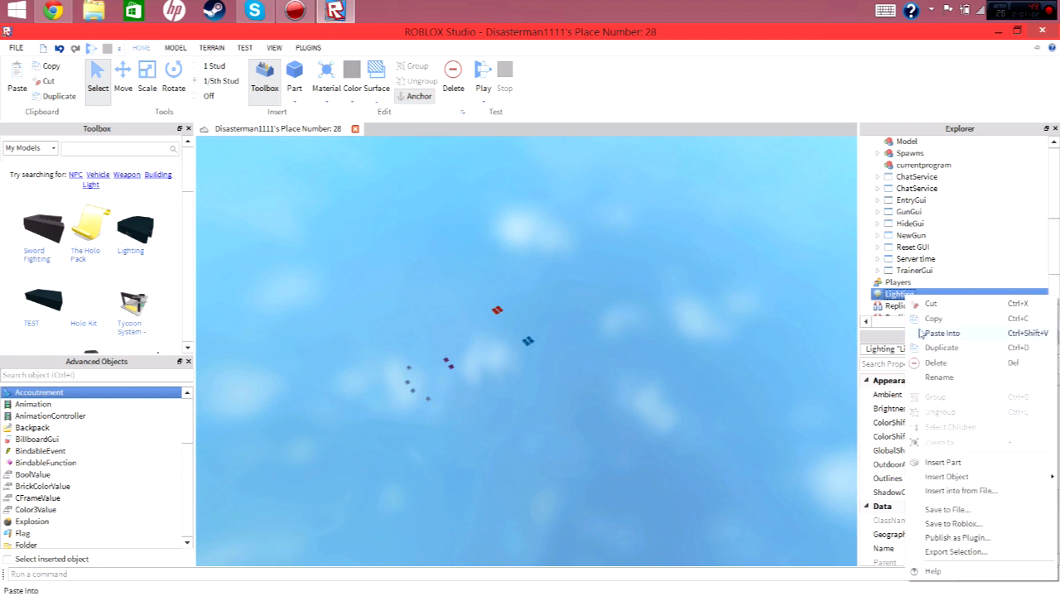
{"action": "left_click", "coordinate": [940, 333]}
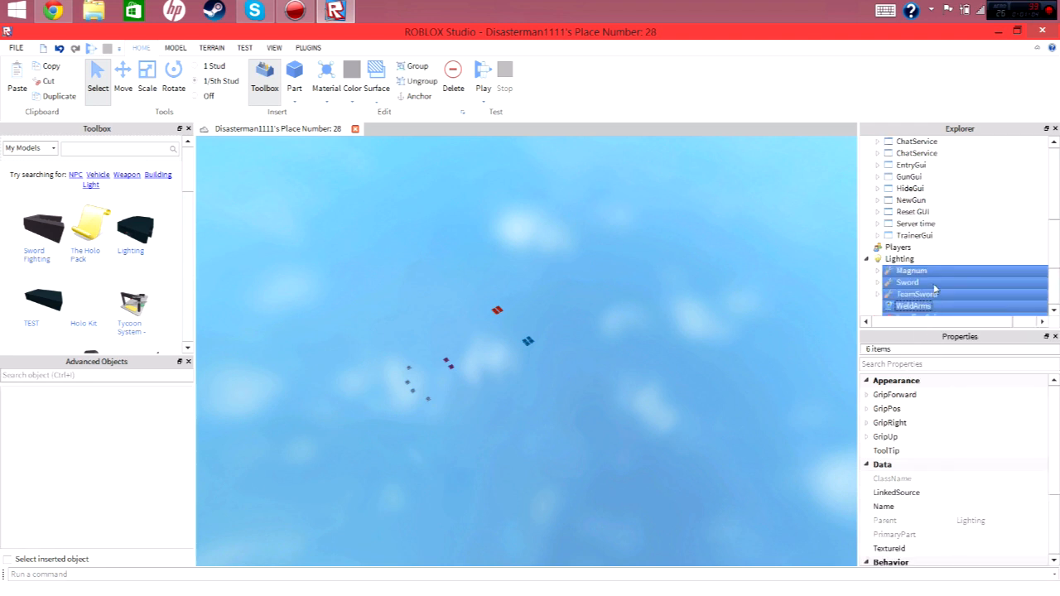
Step: Move the NewGun GUI from Workspace into Lighting
{"action": "left_click", "coordinate": [913, 202]}
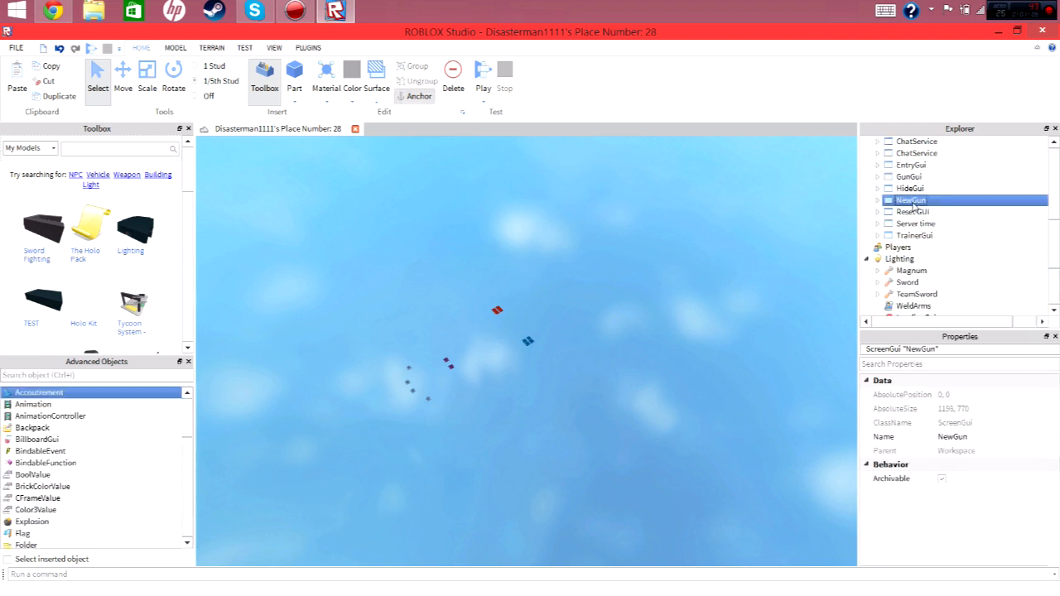
{"action": "right_click", "coordinate": [914, 204]}
{"action": "left_click", "coordinate": [932, 212]}
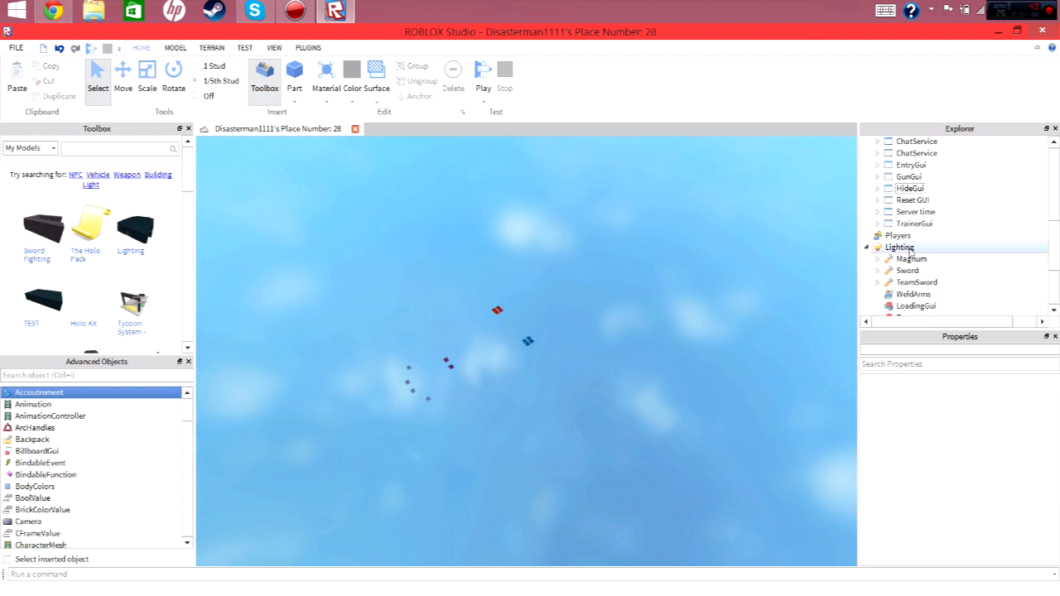
{"action": "right_click", "coordinate": [909, 248]}
{"action": "left_click", "coordinate": [942, 286]}
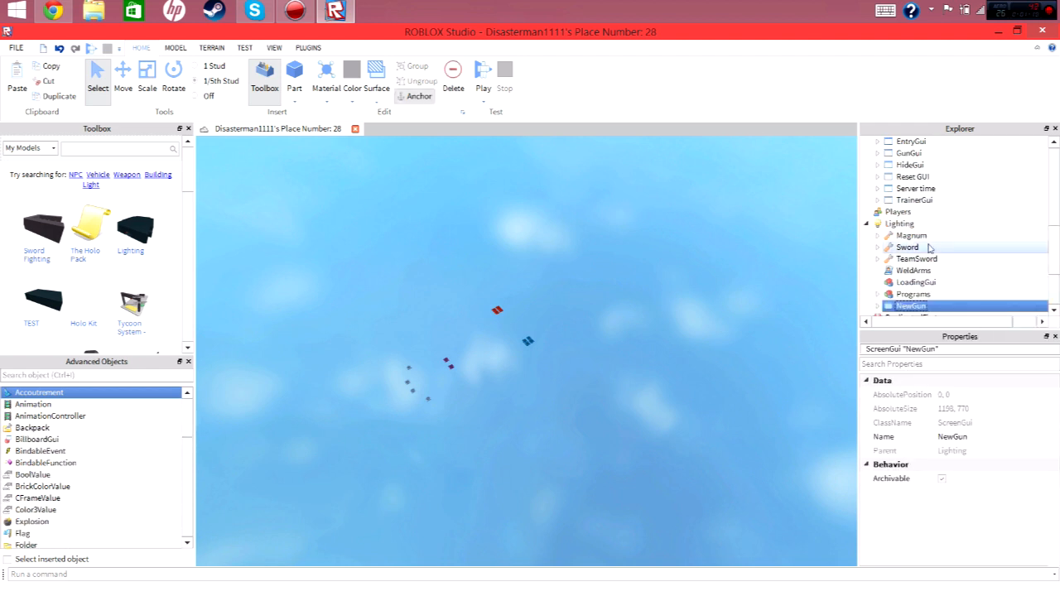
Step: Cut both ChatService GUIs out of Workspace
{"action": "scroll", "coordinate": [929, 248], "scroll_direction": "up", "scroll_amount": 2}
{"action": "left_click", "coordinate": [922, 190]}
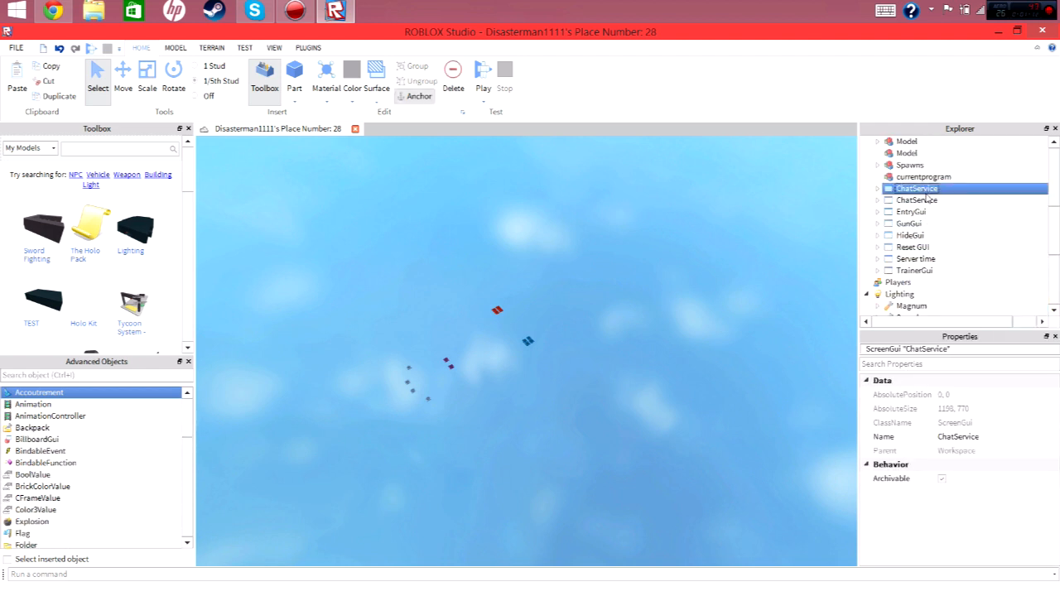
{"action": "left_click", "coordinate": [925, 200], "text": "ctrl"}
{"action": "right_click", "coordinate": [926, 200]}
{"action": "left_click", "coordinate": [932, 212]}
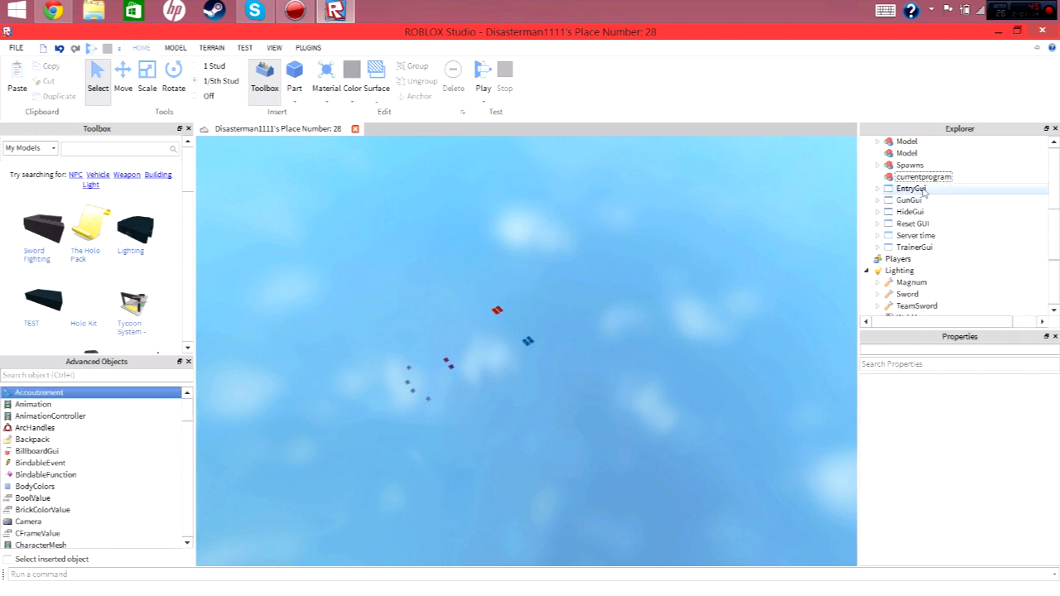
Step: Move EntryGui, GunGui, HideGui, Reset GUI, Server time and TrainerGui from Workspace into StarterGui
{"action": "left_click", "coordinate": [922, 190]}
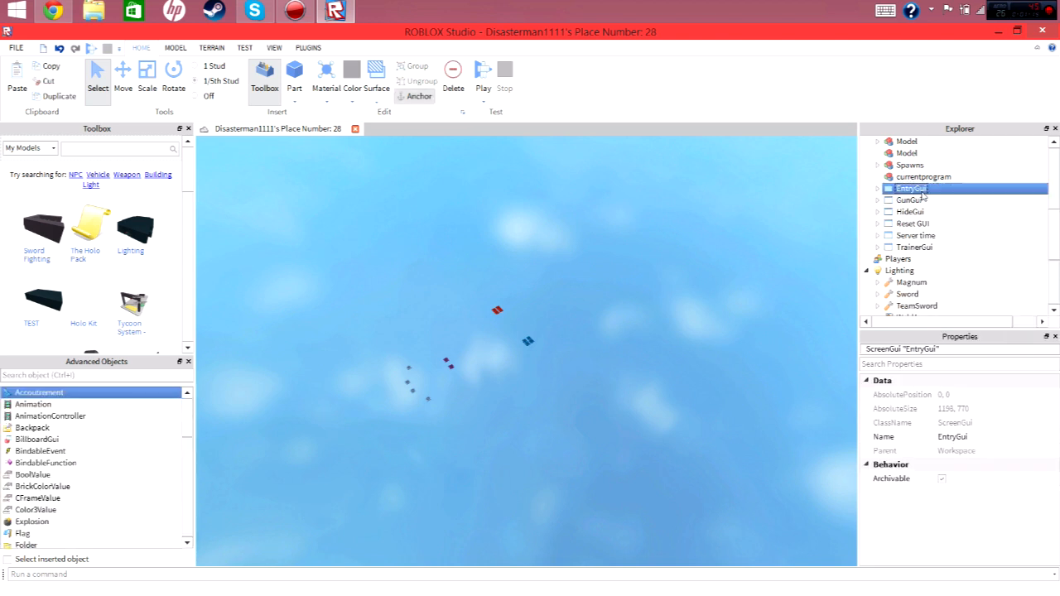
{"action": "left_click", "coordinate": [914, 247], "text": "shift"}
{"action": "right_click", "coordinate": [911, 219]}
{"action": "left_click", "coordinate": [933, 226]}
{"action": "scroll", "coordinate": [928, 240], "scroll_direction": "down", "scroll_amount": 3}
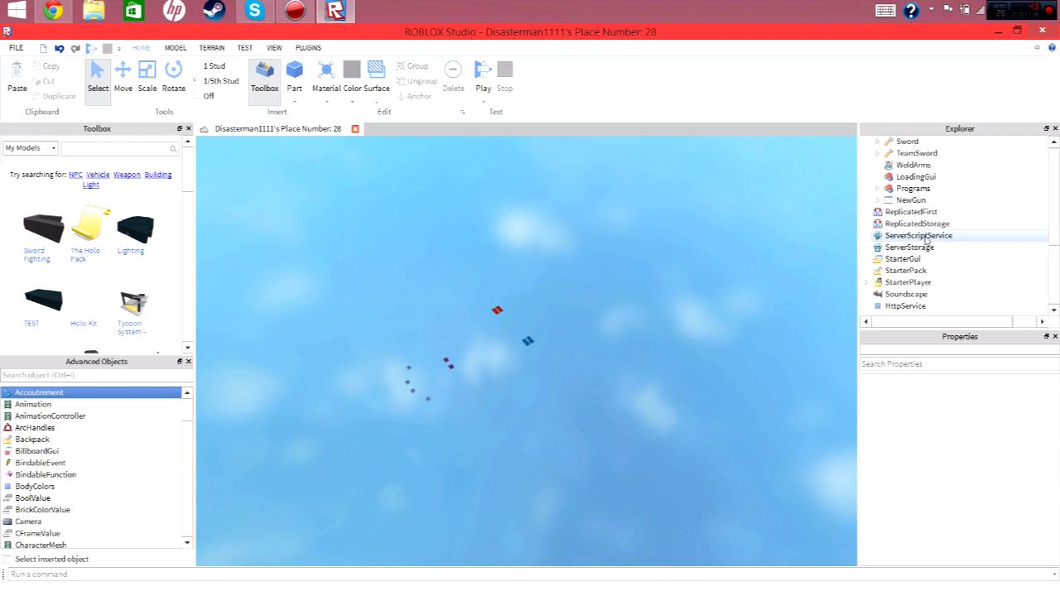
{"action": "left_click", "coordinate": [917, 259]}
{"action": "right_click", "coordinate": [918, 260]}
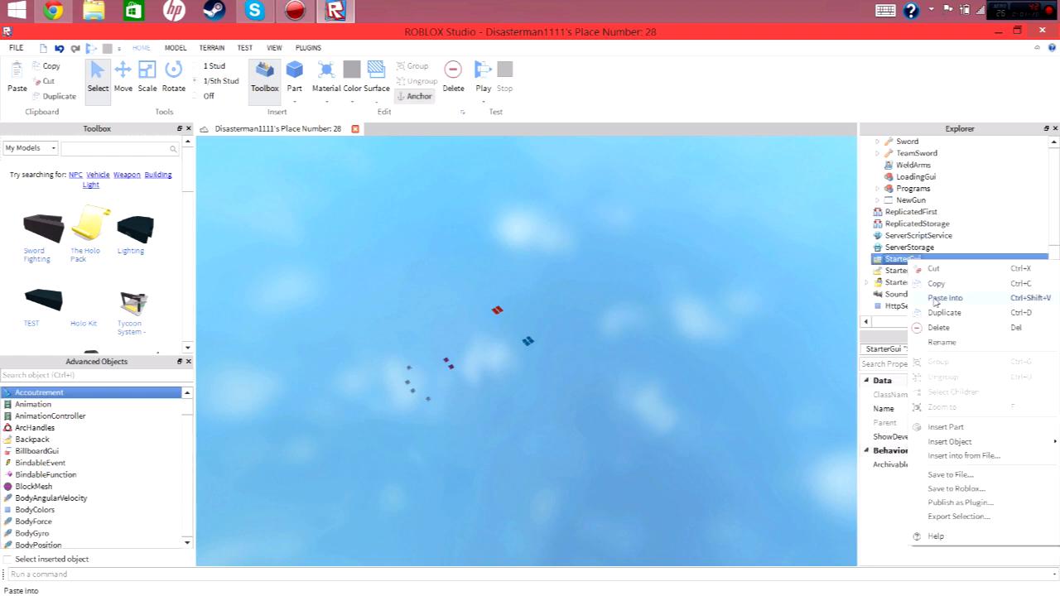
{"action": "left_click", "coordinate": [931, 296]}
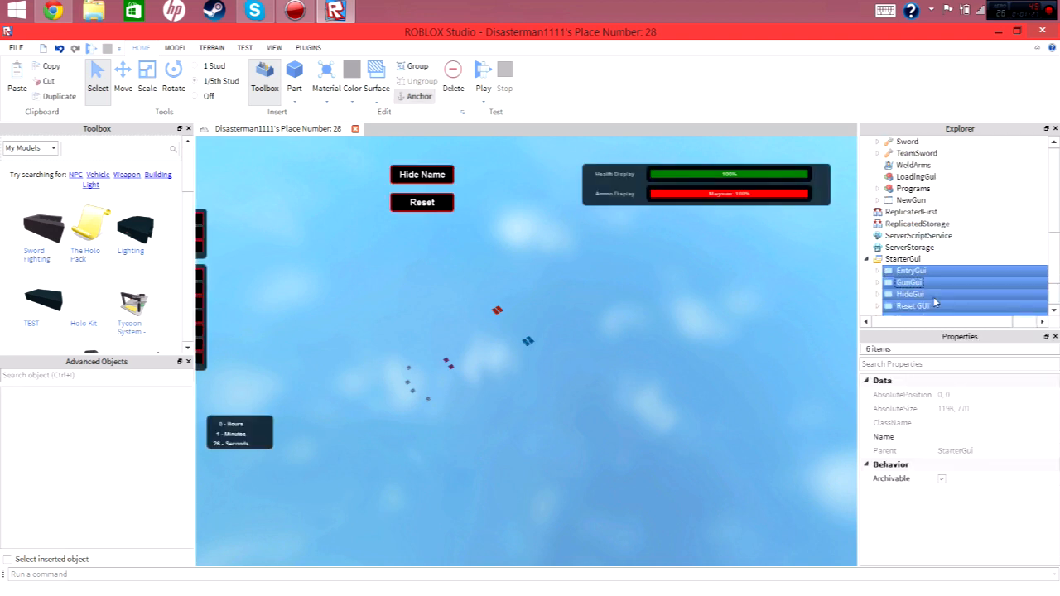
Step: Examine the on-screen GUI overlays and the coloured spawn pads in the 3D view
{"action": "left_click", "coordinate": [744, 320]}
{"action": "right_click_drag", "start_coordinate": [745, 320], "coordinate": [744, 320]}
{"action": "key", "text": "w"}
{"action": "key", "text": "a"}
{"action": "key", "text": "s"}
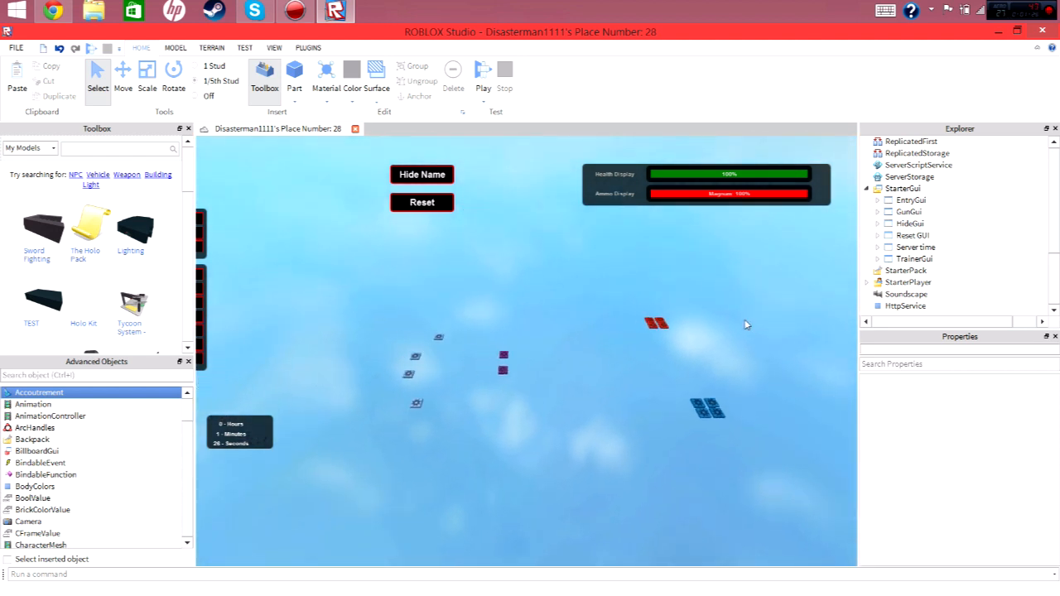
{"action": "key", "text": "d"}
{"action": "key", "text": "d"}
{"action": "key", "text": "w"}
{"action": "key", "text": "s"}
{"action": "key", "text": "a"}
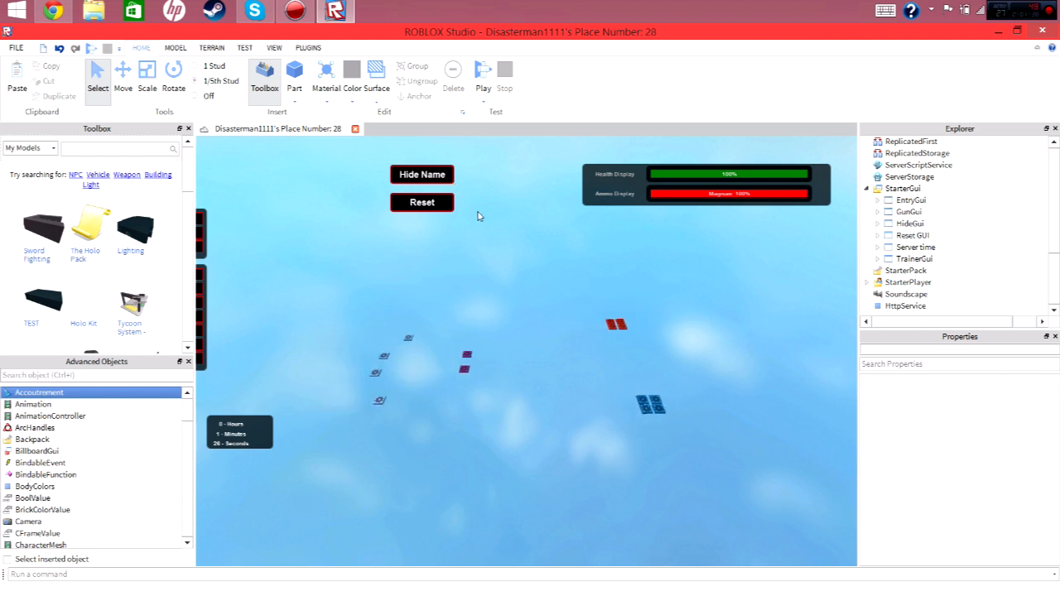
{"action": "key", "text": "d"}
{"action": "key", "text": "a"}
{"action": "key", "text": "d"}
{"action": "key", "text": "a"}
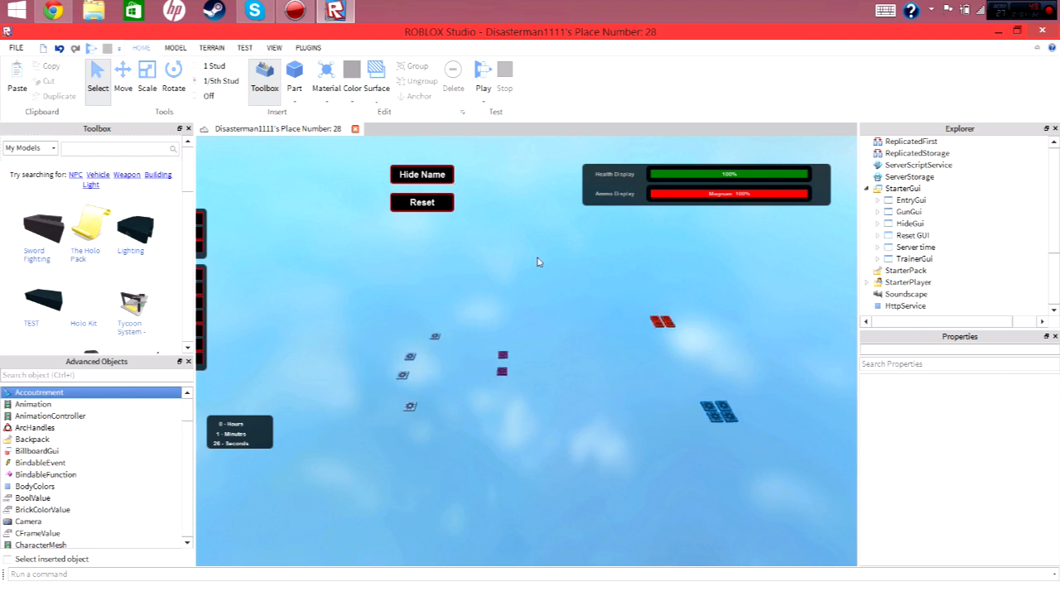
{"action": "key", "text": "d"}
{"action": "key", "text": "a"}
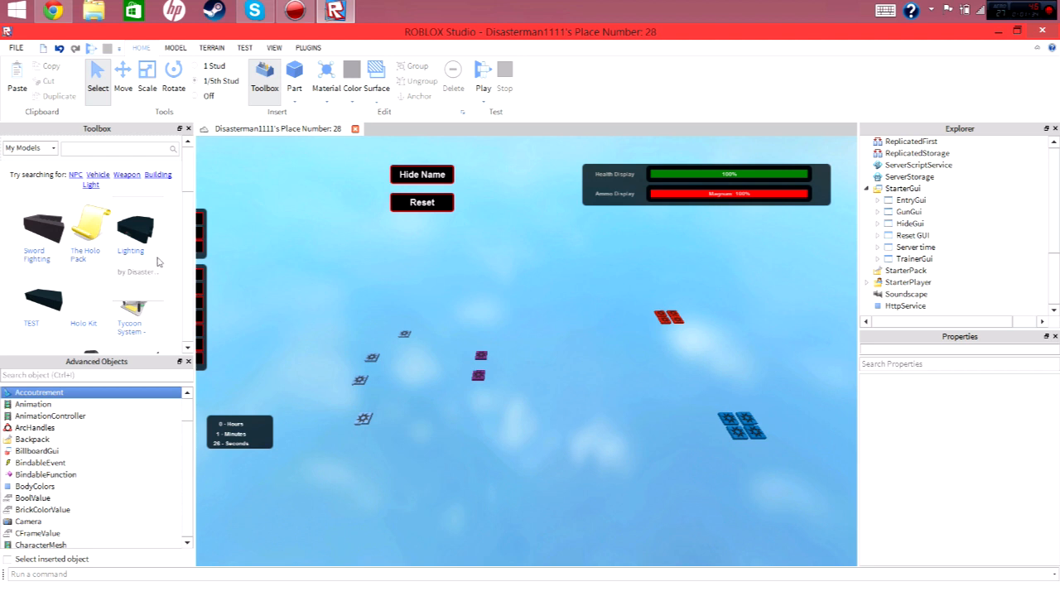
{"action": "key", "text": "w"}
Step: Insert a long dark stone grey part from My Models and duplicate it directly on top of the original
{"action": "mouse_move", "coordinate": [94, 248]}
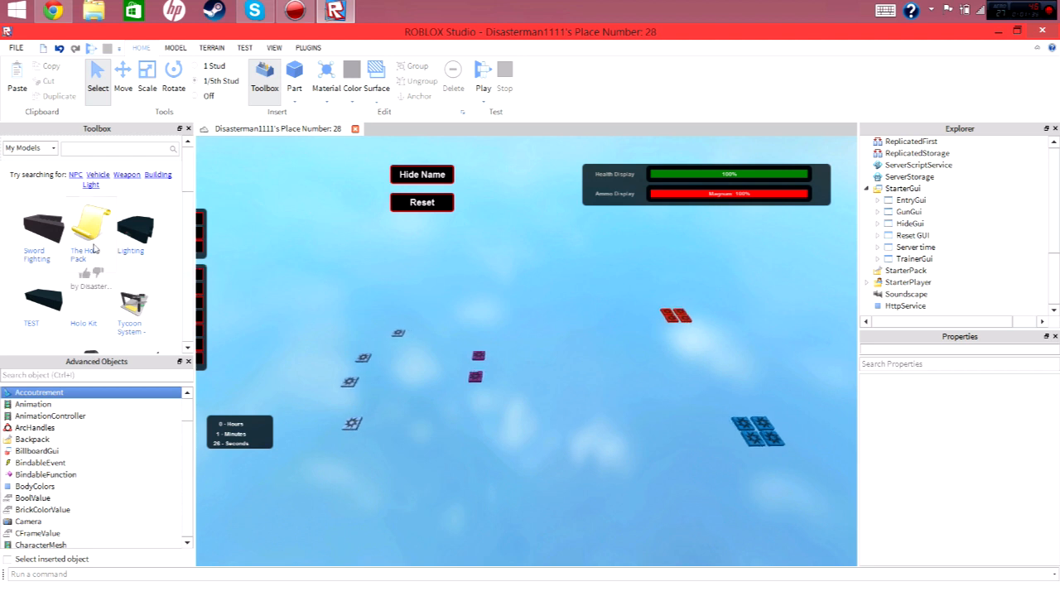
{"action": "key", "text": "a"}
{"action": "scroll", "coordinate": [77, 241], "scroll_direction": "down", "scroll_amount": 2}
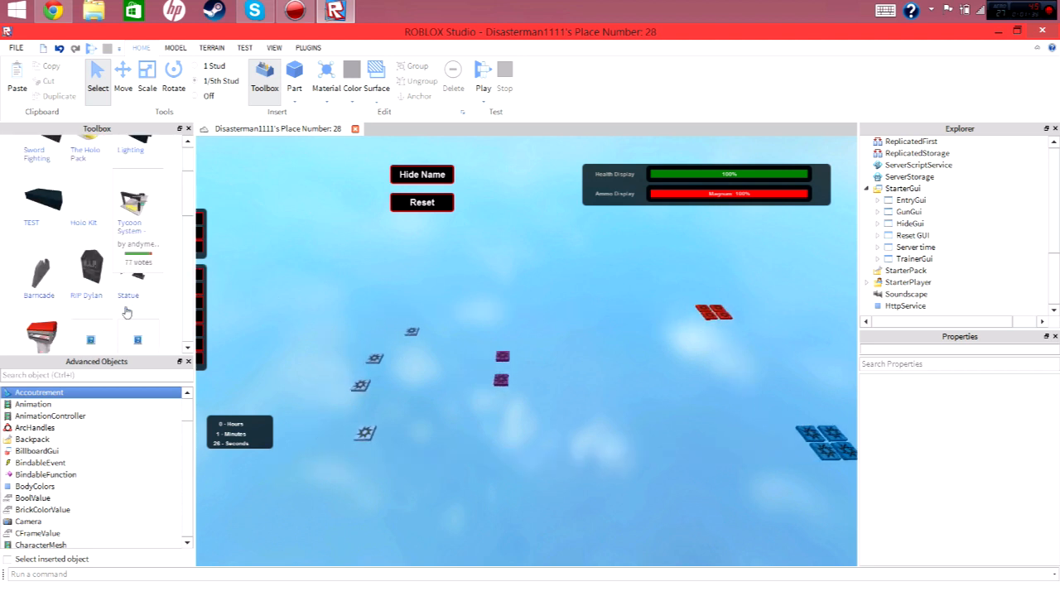
{"action": "scroll", "coordinate": [106, 262], "scroll_direction": "down", "scroll_amount": 1}
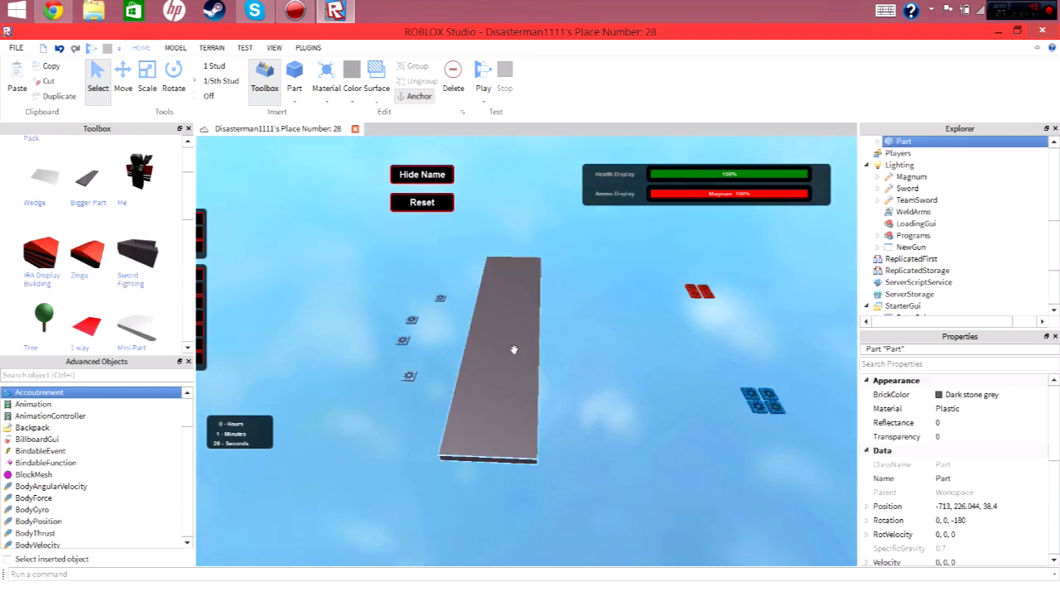
{"action": "key", "text": "ctrl+d"}
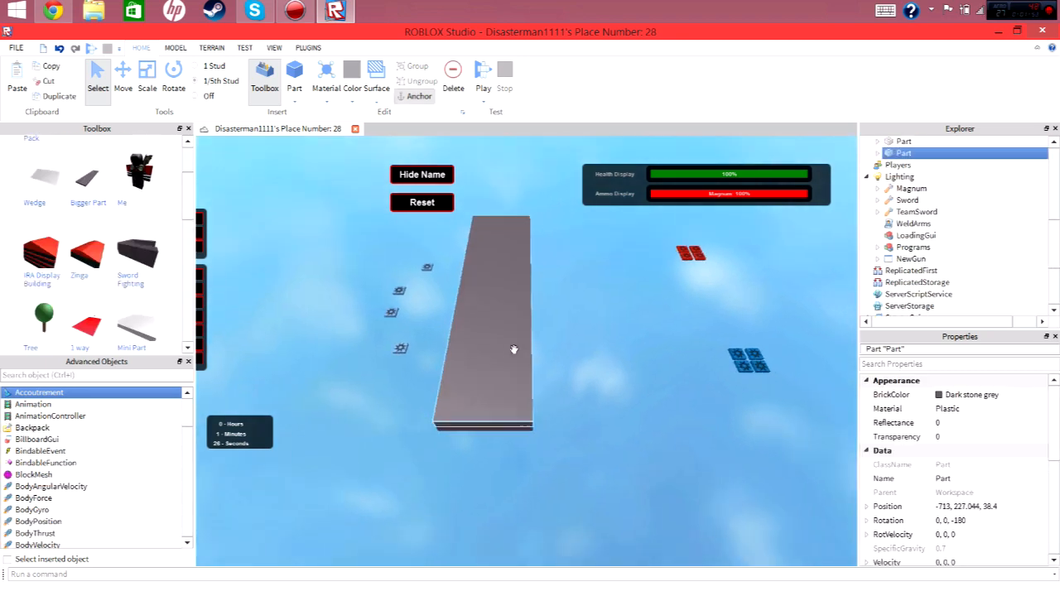
Step: Cut the upper of the two stacked grey parts and paste it back into Workspace
{"action": "key", "text": "d"}
{"action": "key", "text": "a"}
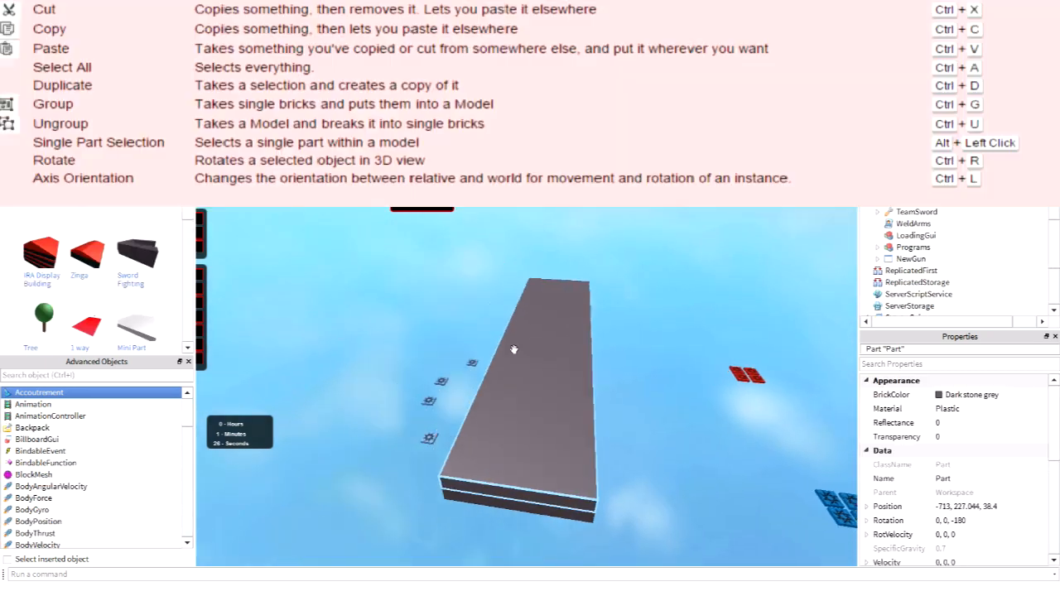
{"action": "right_click_drag", "start_coordinate": [514, 349], "coordinate": [513, 350]}
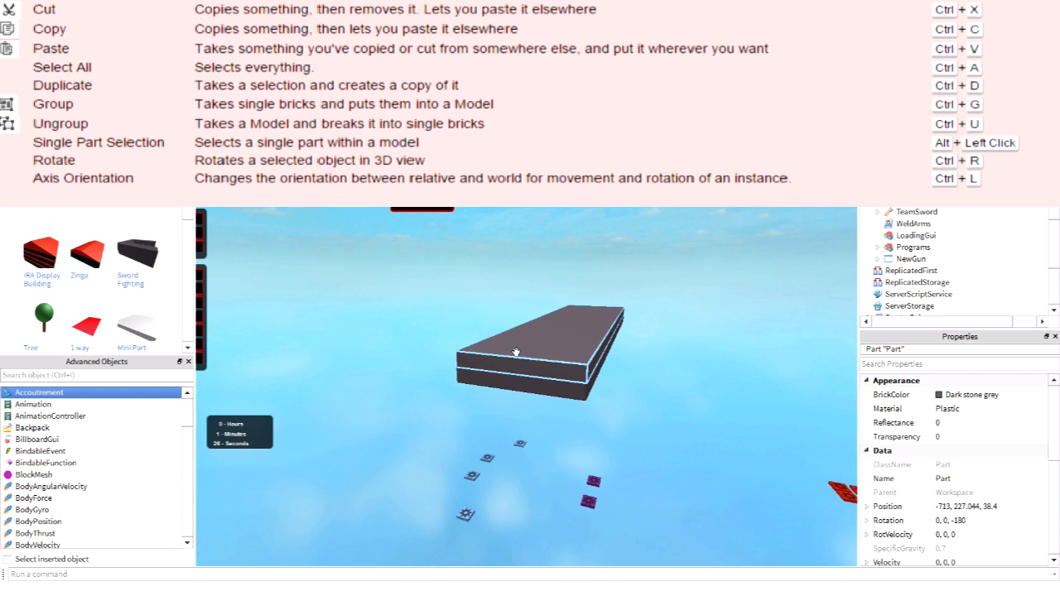
{"action": "key", "text": "ctrl+x"}
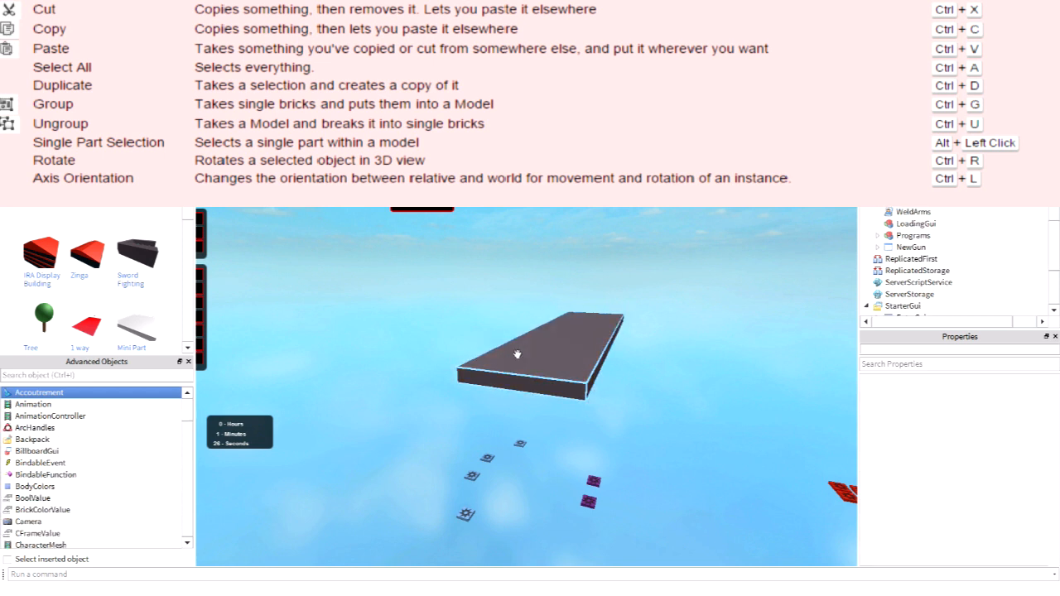
{"action": "key", "text": "ctrl+v"}
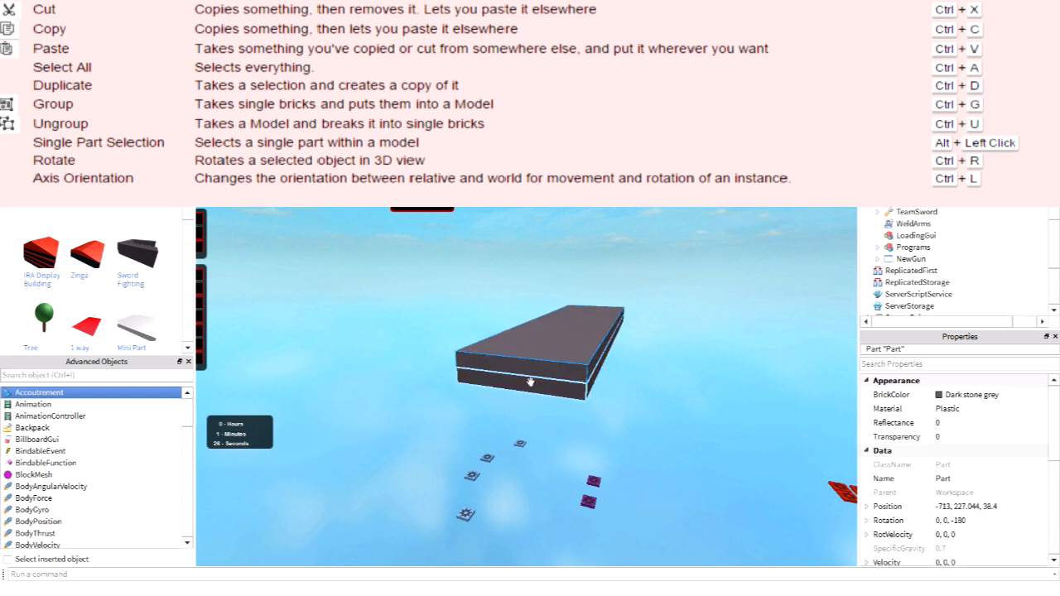
Step: Group the two stacked grey parts into a model and ungroup it again
{"action": "left_click", "coordinate": [530, 382], "text": "shift"}
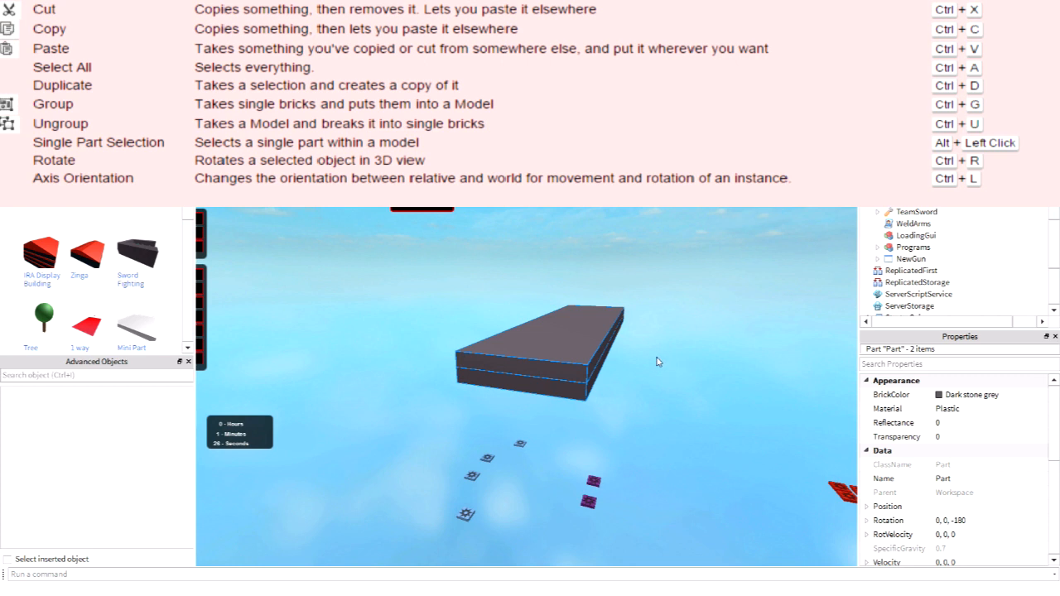
{"action": "key", "text": "ctrl+g"}
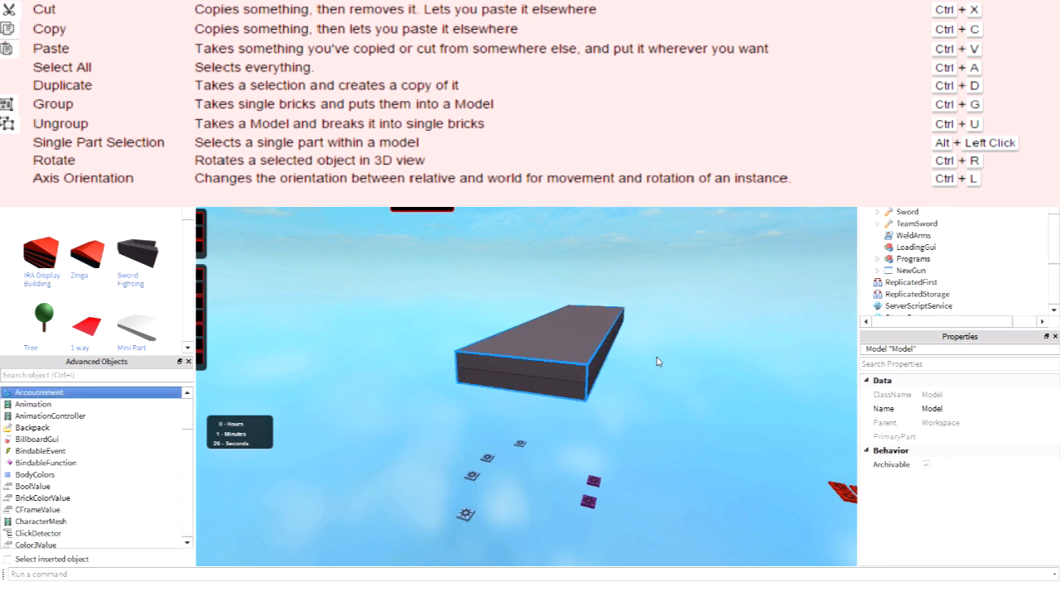
{"action": "key", "text": "ctrl+u"}
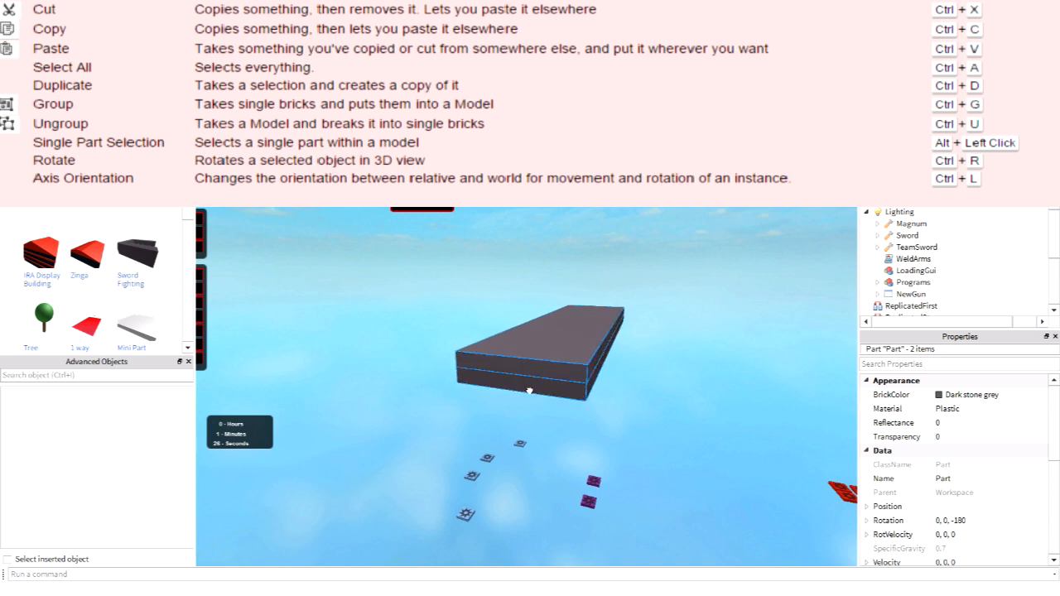
Step: Move both stacked grey parts and undo that move, pull the upper part away by itself, and rotate it across the lower one
{"action": "left_click_drag", "start_coordinate": [547, 365], "coordinate": [567, 371]}
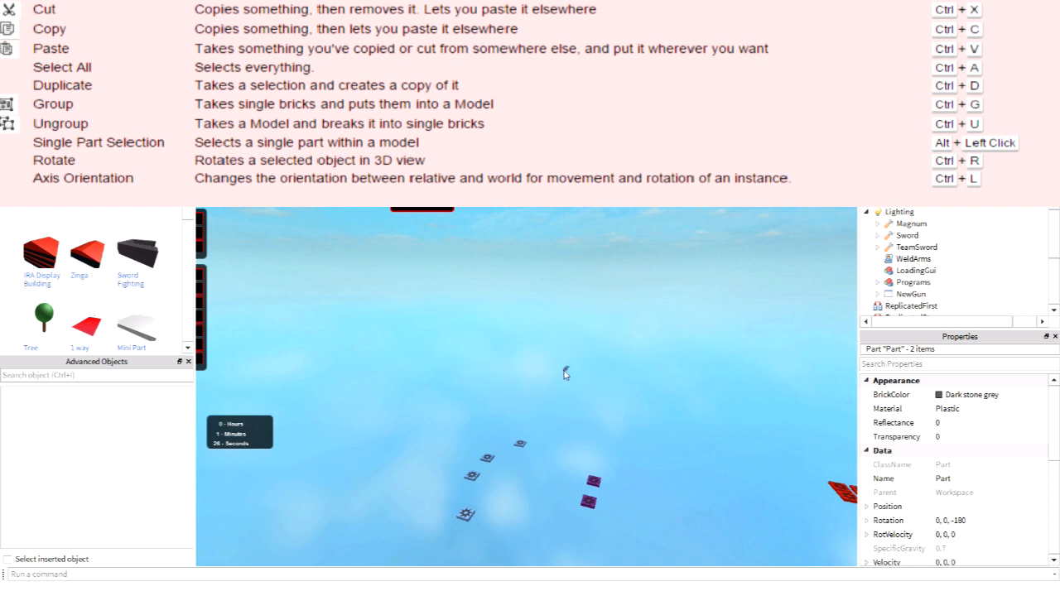
{"action": "key", "text": "ctrl+z"}
{"action": "left_click", "coordinate": [625, 337]}
{"action": "left_click_drag", "start_coordinate": [536, 337], "coordinate": [574, 353]}
{"action": "key", "text": "ctrl+r"}
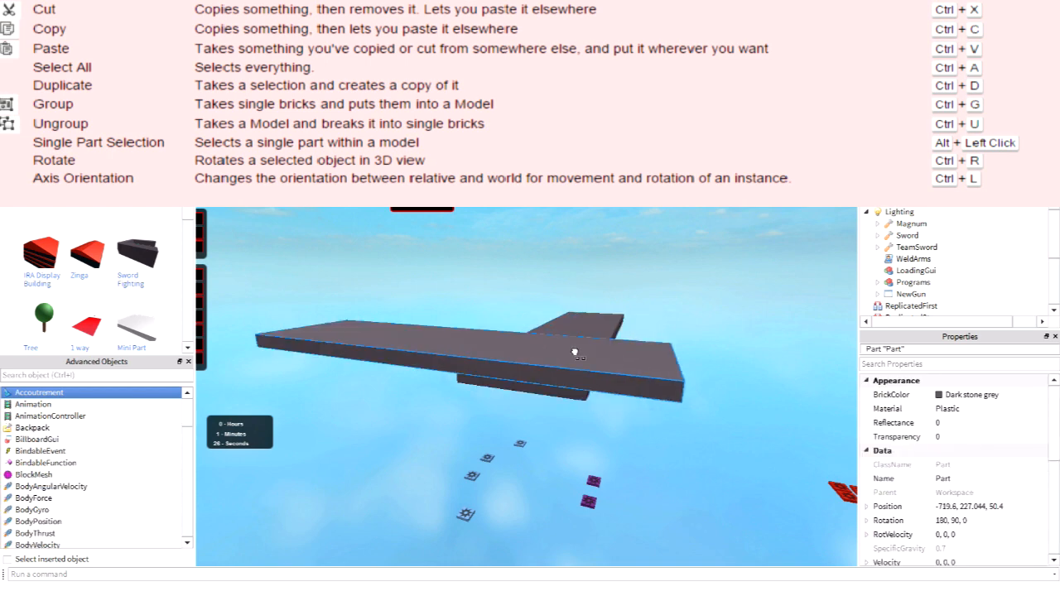
Step: Turn and tilt the separated grey part through several orientations above the other part, and delete it
{"action": "right_click_drag", "start_coordinate": [575, 352], "coordinate": [575, 352]}
{"action": "key", "text": "ctrl+t"}
{"action": "left_click_drag", "start_coordinate": [574, 353], "coordinate": [530, 294]}
{"action": "key", "text": "ctrl+t"}
{"action": "key", "text": "ctrl+t"}
{"action": "key", "text": "ctrl+t"}
{"action": "key", "text": "ctrl+r"}
{"action": "key", "text": "ctrl+t"}
{"action": "key", "text": "ctrl+t"}
{"action": "key", "text": "ctrl+t"}
{"action": "key", "text": "ctrl+t"}
{"action": "key", "text": "ctrl+t"}
{"action": "key", "text": "ctrl+r"}
{"action": "key", "text": "ctrl+t"}
{"action": "key", "text": "ctrl+r"}
{"action": "key", "text": "ctrl+t"}
{"action": "key", "text": "ctrl+t"}
{"action": "key", "text": "ctrl+r"}
{"action": "key", "text": "ctrl+t"}
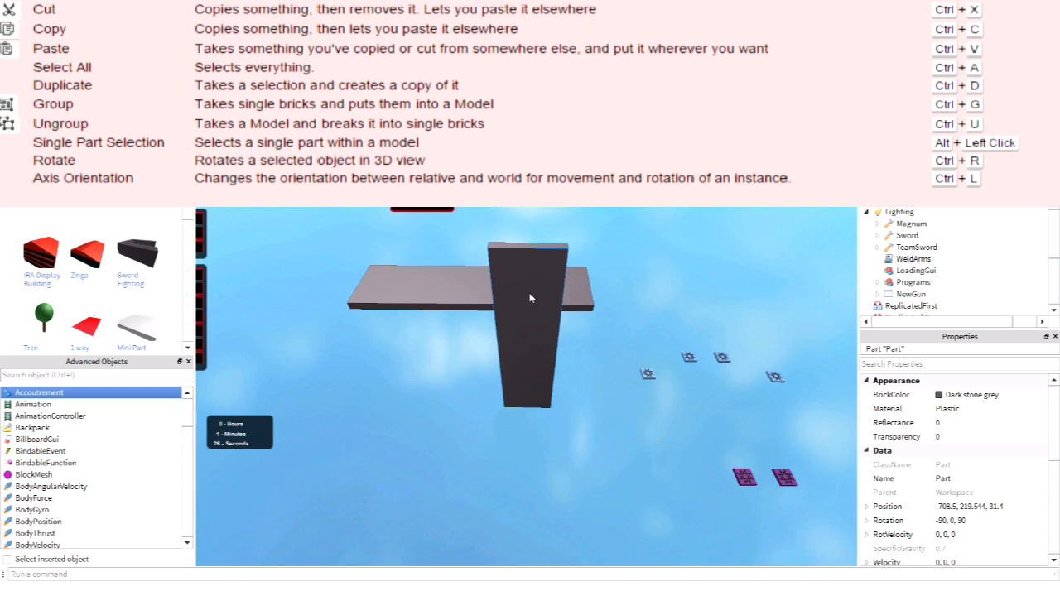
{"action": "key", "text": "Delete"}
Step: Scale the remaining dark stone grey part along its length and width into a large flat slab
{"action": "left_click", "coordinate": [530, 295]}
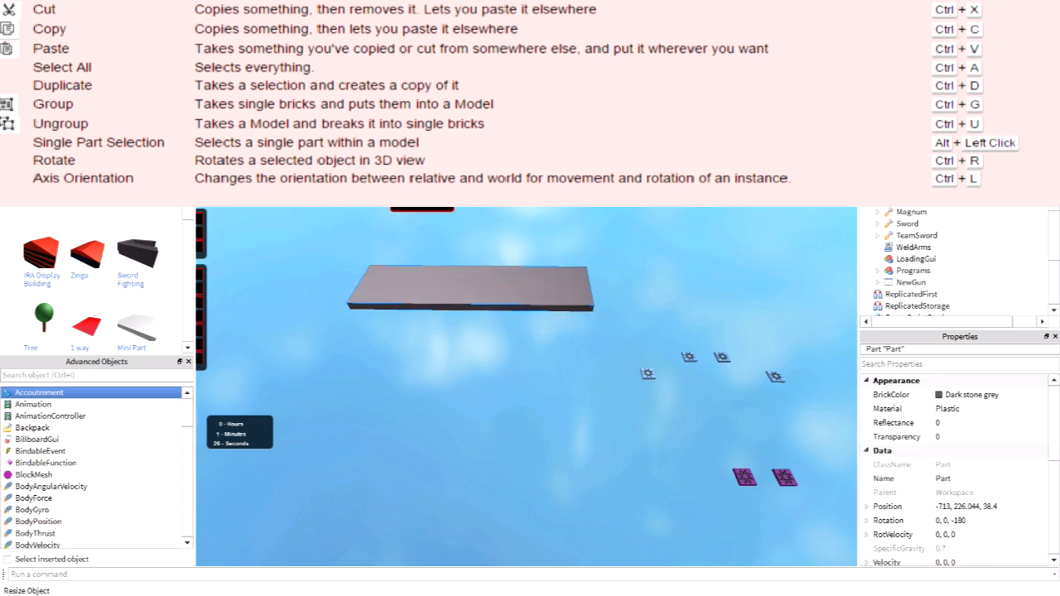
{"action": "left_click", "coordinate": [149, 45]}
{"action": "left_click_drag", "start_coordinate": [464, 308], "coordinate": [571, 392]}
{"action": "key", "text": "a"}
{"action": "key", "text": "s"}
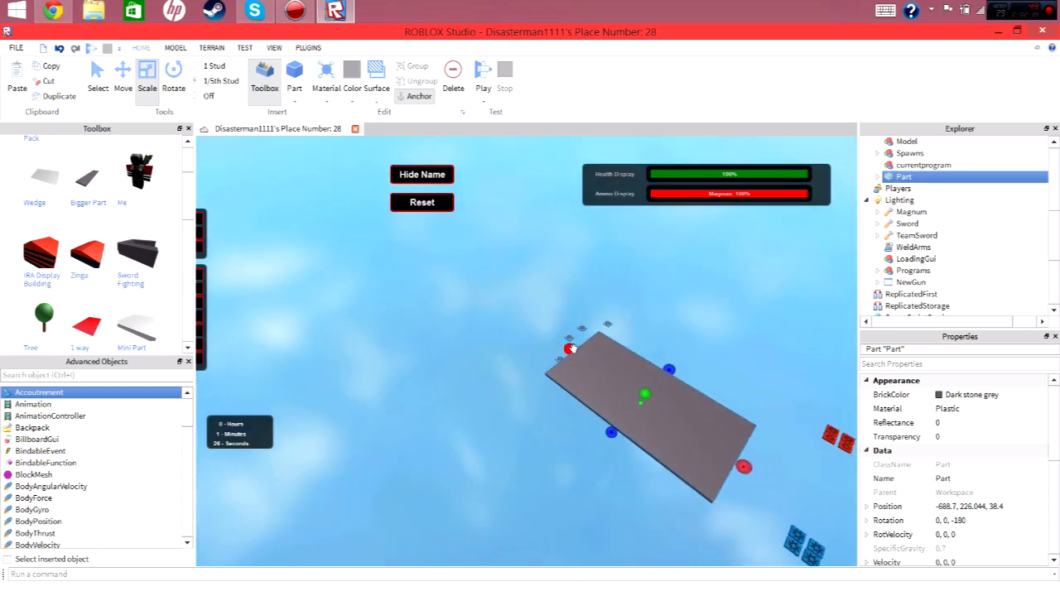
{"action": "mouse_move", "coordinate": [572, 351]}
{"action": "left_mouse_down"}
{"action": "mouse_move", "coordinate": [552, 308]}
{"action": "mouse_move", "coordinate": [579, 356]}
{"action": "left_mouse_up"}
{"action": "left_click_drag", "start_coordinate": [614, 437], "coordinate": [681, 360]}
{"action": "left_click", "coordinate": [682, 355]}
{"action": "right_click_drag", "start_coordinate": [681, 355], "coordinate": [669, 352]}
{"action": "left_click", "coordinate": [543, 330]}
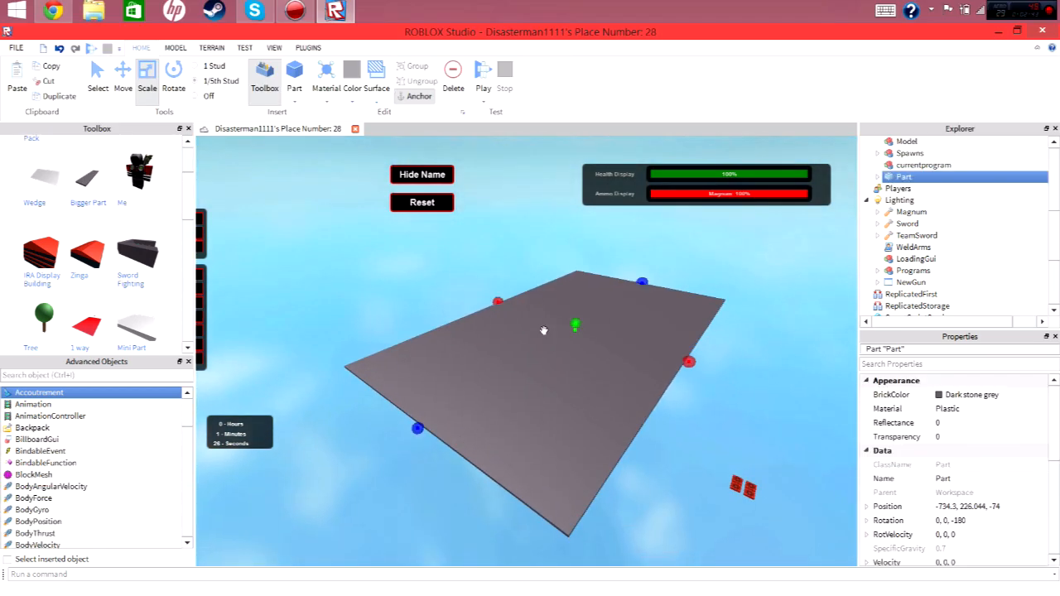
Step: Duplicate the slab directly on top of itself and extend the lower slab downward into a thick base
{"action": "key", "text": "ctrl+d"}
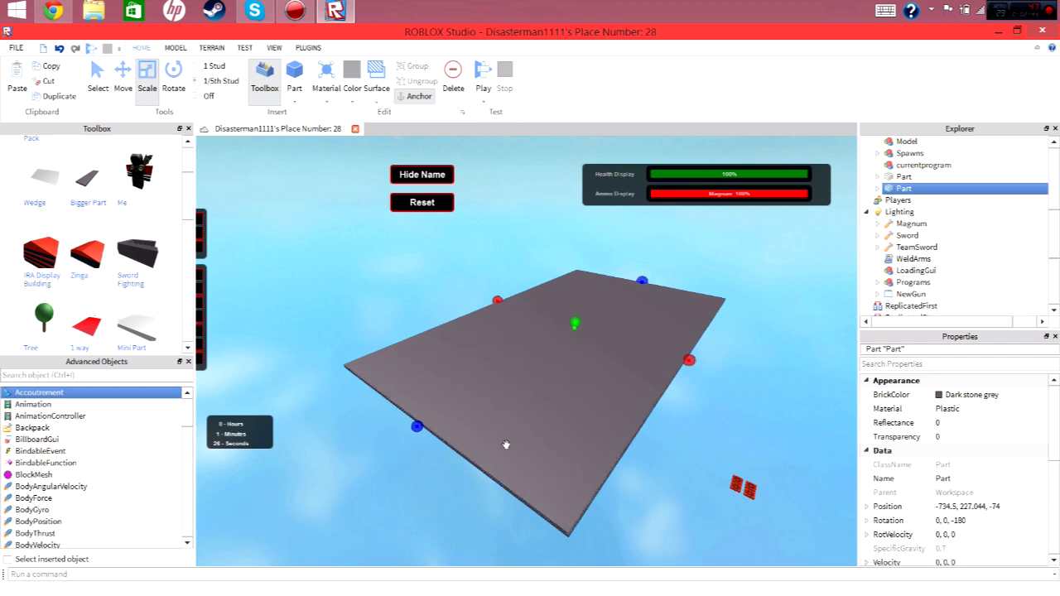
{"action": "right_click_drag", "start_coordinate": [505, 445], "coordinate": [550, 361]}
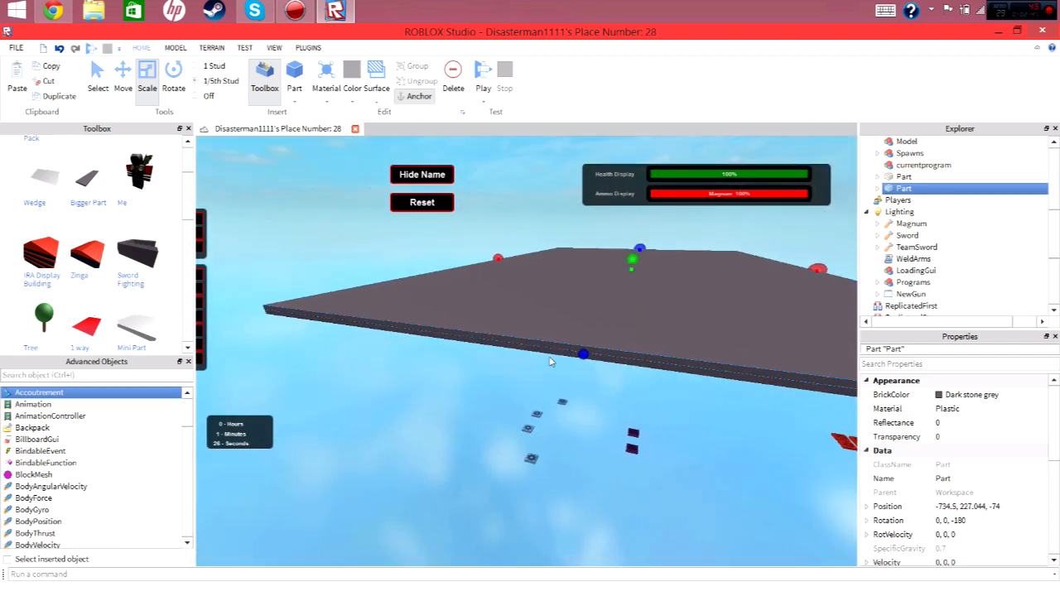
{"action": "left_click", "coordinate": [568, 353]}
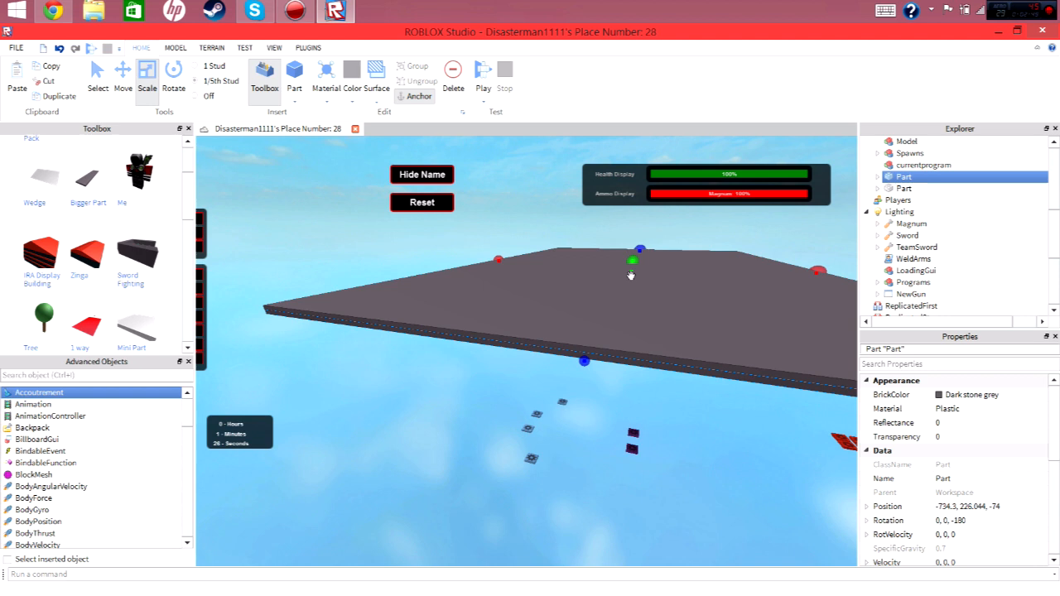
{"action": "left_click_drag", "start_coordinate": [630, 275], "coordinate": [485, 320]}
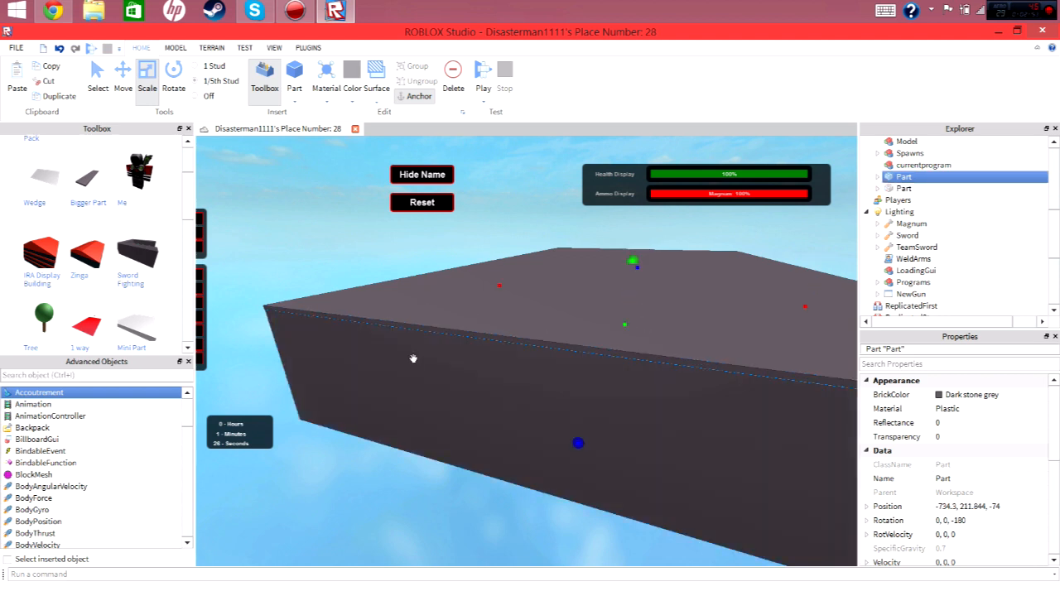
Step: Colour the thin upper slab Bright green and set its material to Grass
{"action": "left_click", "coordinate": [471, 282]}
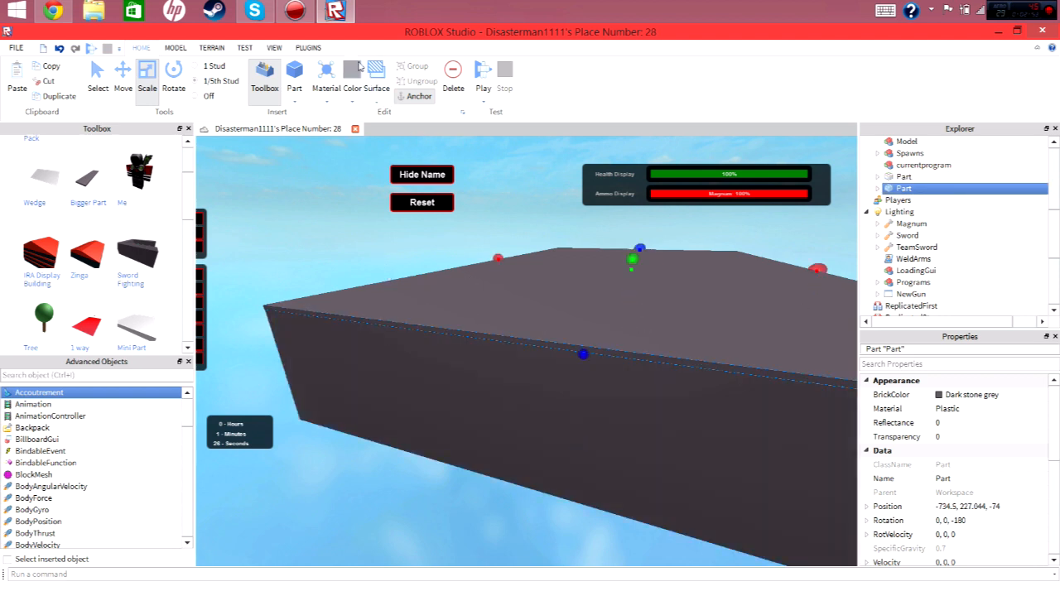
{"action": "left_click", "coordinate": [351, 96]}
{"action": "left_click", "coordinate": [421, 134]}
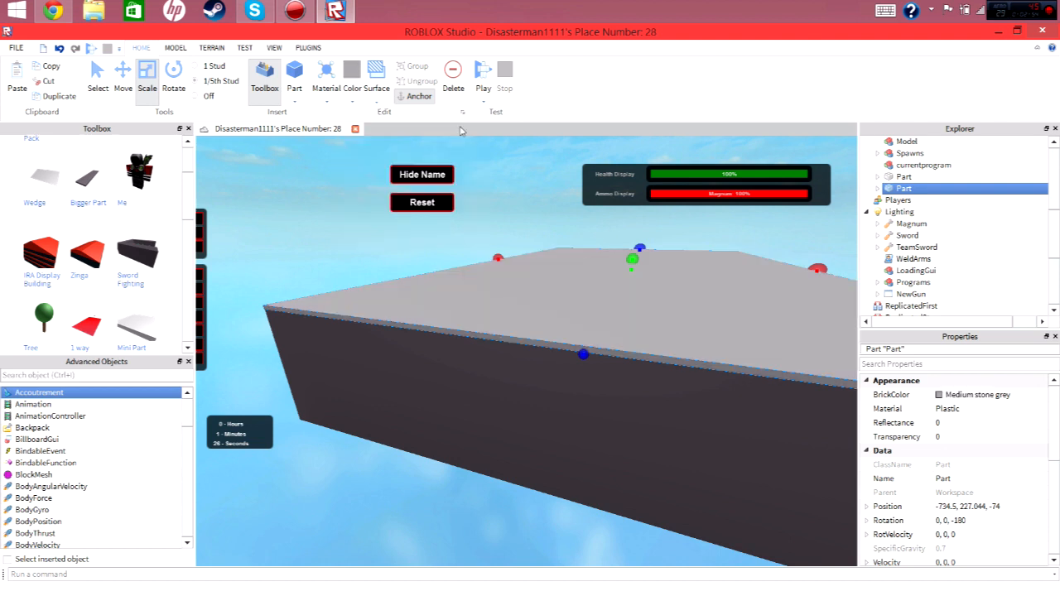
{"action": "left_click", "coordinate": [377, 101]}
{"action": "left_click", "coordinate": [352, 101]}
{"action": "left_click", "coordinate": [468, 119]}
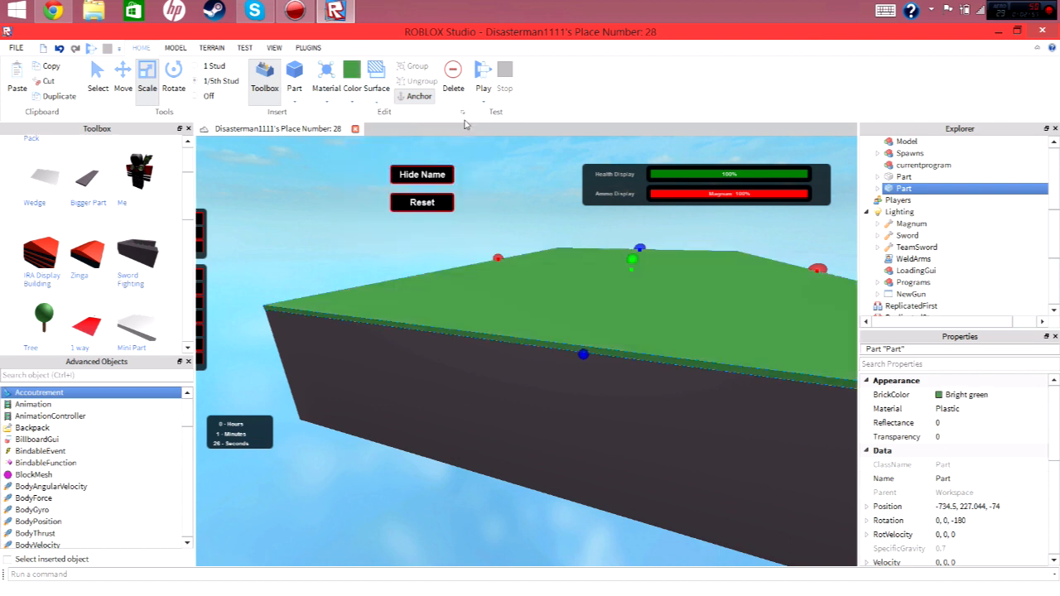
{"action": "left_click", "coordinate": [327, 101]}
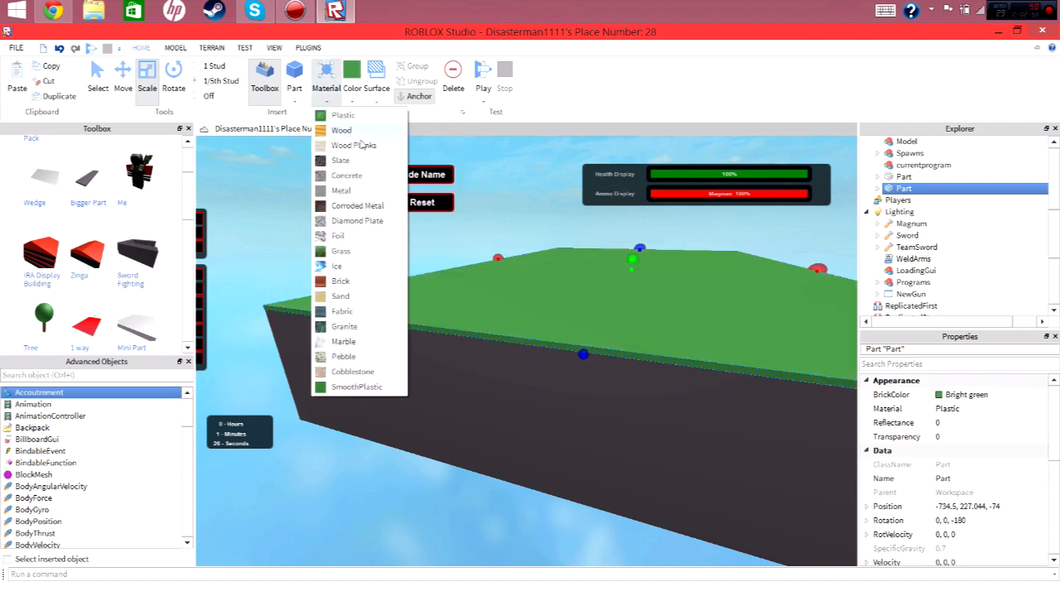
{"action": "left_click", "coordinate": [353, 252]}
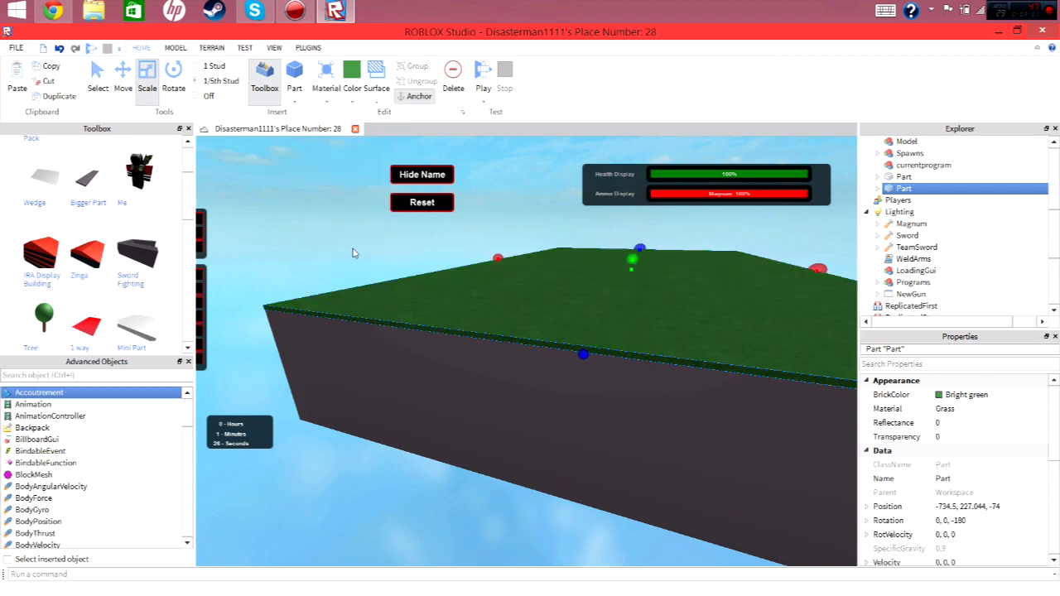
Step: Set the thick base slab's material to Slate
{"action": "left_click", "coordinate": [387, 385]}
{"action": "left_click", "coordinate": [325, 92]}
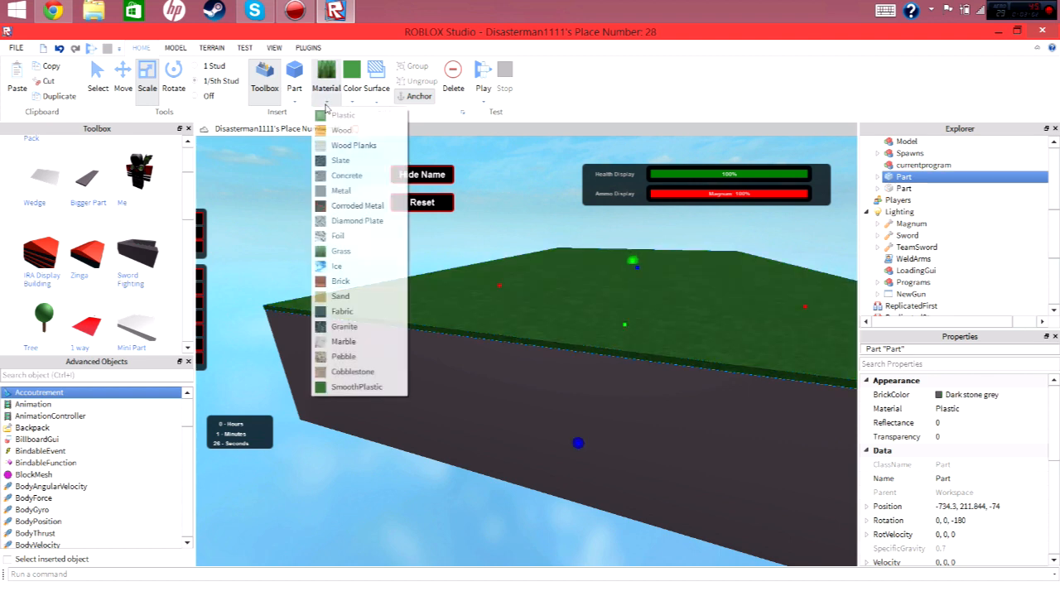
{"action": "left_click", "coordinate": [353, 161]}
{"action": "left_click", "coordinate": [346, 190]}
{"action": "scroll", "coordinate": [346, 190], "scroll_direction": "up", "scroll_amount": 1}
{"action": "right_click_drag", "start_coordinate": [346, 190], "coordinate": [341, 182]}
{"action": "key", "text": "a"}
{"action": "key", "text": "s"}
{"action": "key", "text": "d"}
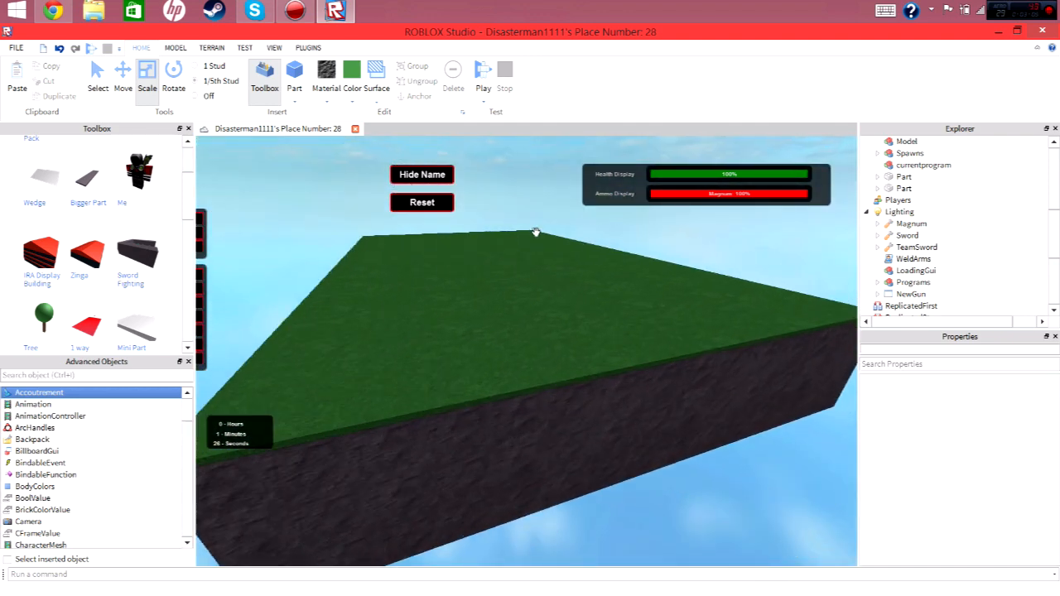
Step: Copy the grass slab and slate base together and paste the pair on top of the originals
{"action": "right_click_drag", "start_coordinate": [555, 331], "coordinate": [568, 293]}
{"action": "left_click", "coordinate": [514, 386]}
{"action": "left_click", "coordinate": [502, 328], "text": "ctrl"}
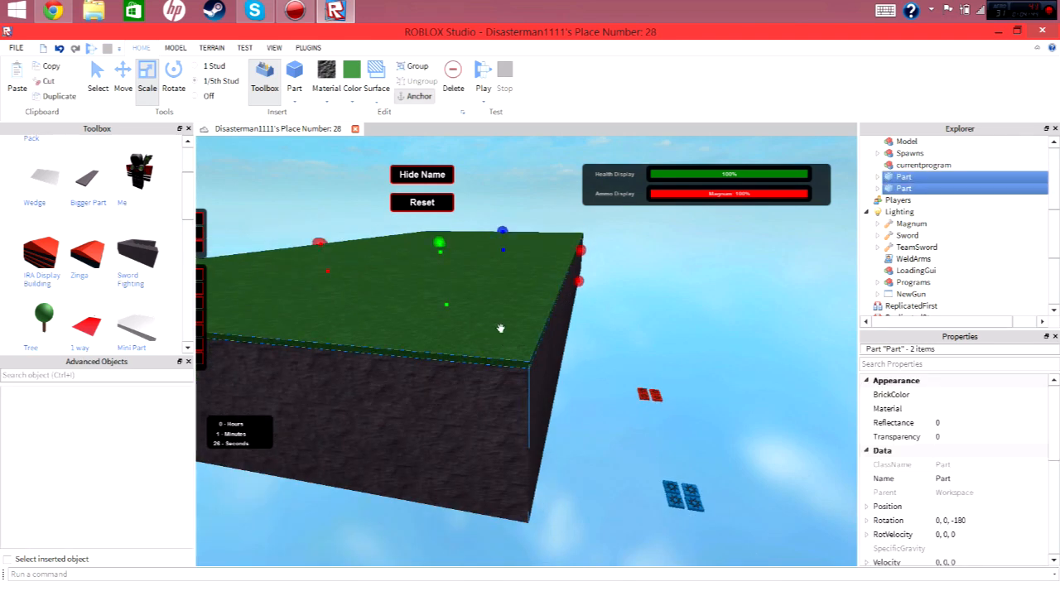
{"action": "key", "text": "ctrl+c"}
{"action": "key", "text": "ctrl+v"}
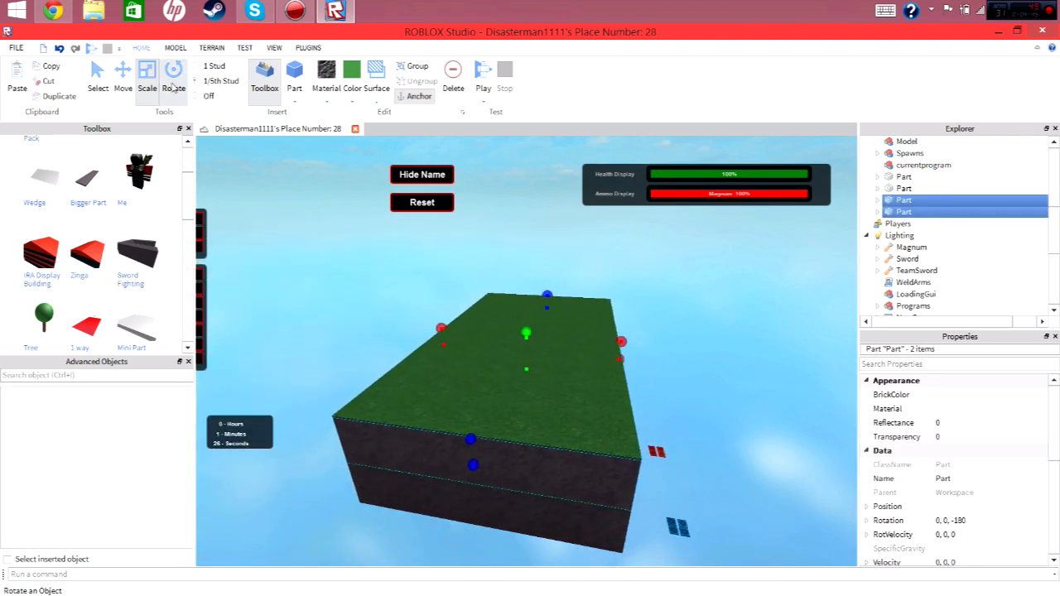
Step: Group the pasted slab pair into a model and rotate it about the vertical axis
{"action": "left_click", "coordinate": [174, 89]}
{"action": "key", "text": "ctrl+g"}
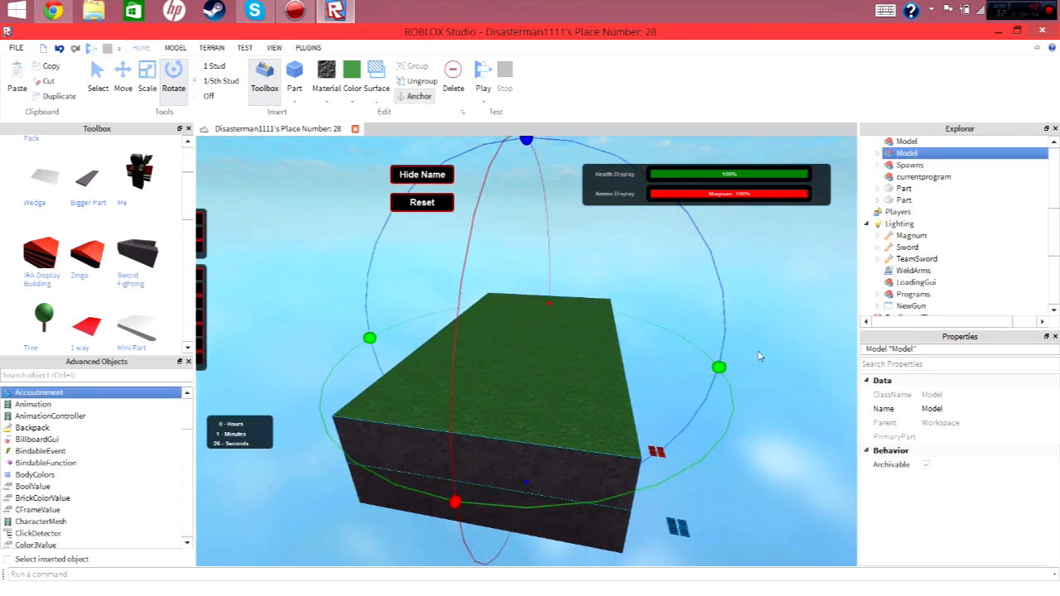
{"action": "left_click_drag", "start_coordinate": [719, 368], "coordinate": [669, 429]}
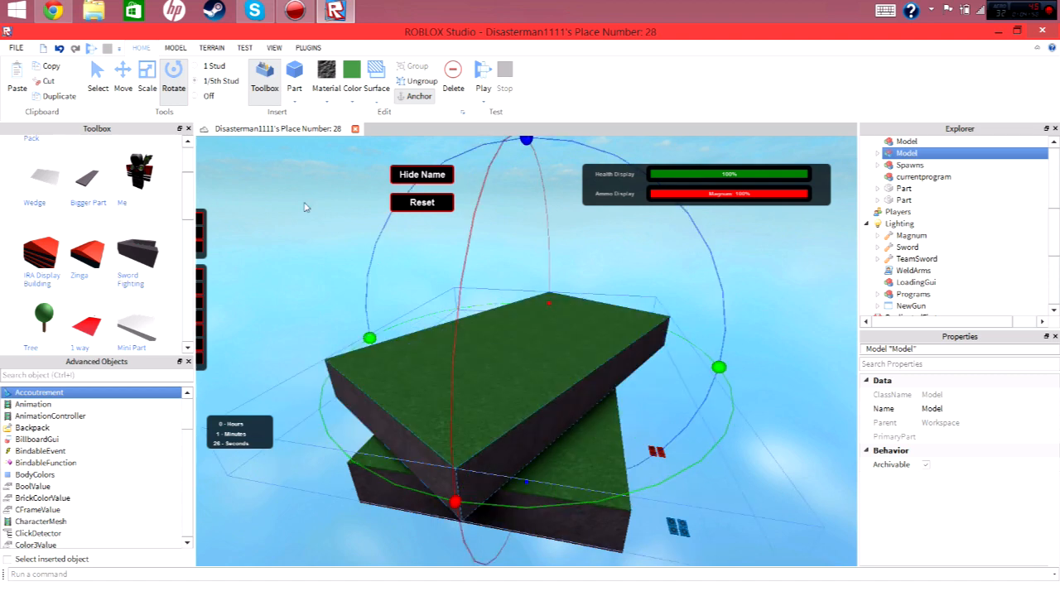
Step: Move the rotated model outward and lower it so it overlaps the original terrain block with the grass surfaces level
{"action": "left_click", "coordinate": [122, 83]}
{"action": "left_click_drag", "start_coordinate": [702, 367], "coordinate": [863, 382]}
{"action": "left_click_drag", "start_coordinate": [654, 333], "coordinate": [645, 365]}
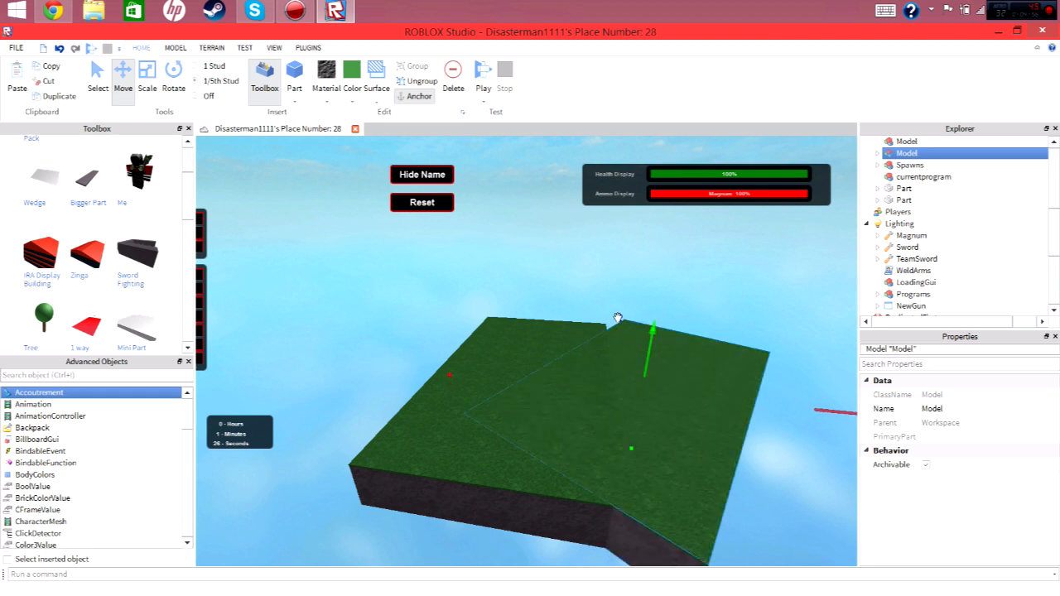
{"action": "mouse_move", "coordinate": [618, 318]}
{"action": "left_mouse_down"}
{"action": "mouse_move", "coordinate": [611, 293]}
{"action": "mouse_move", "coordinate": [615, 308]}
{"action": "left_mouse_up"}
{"action": "left_click_drag", "start_coordinate": [467, 349], "coordinate": [424, 363]}
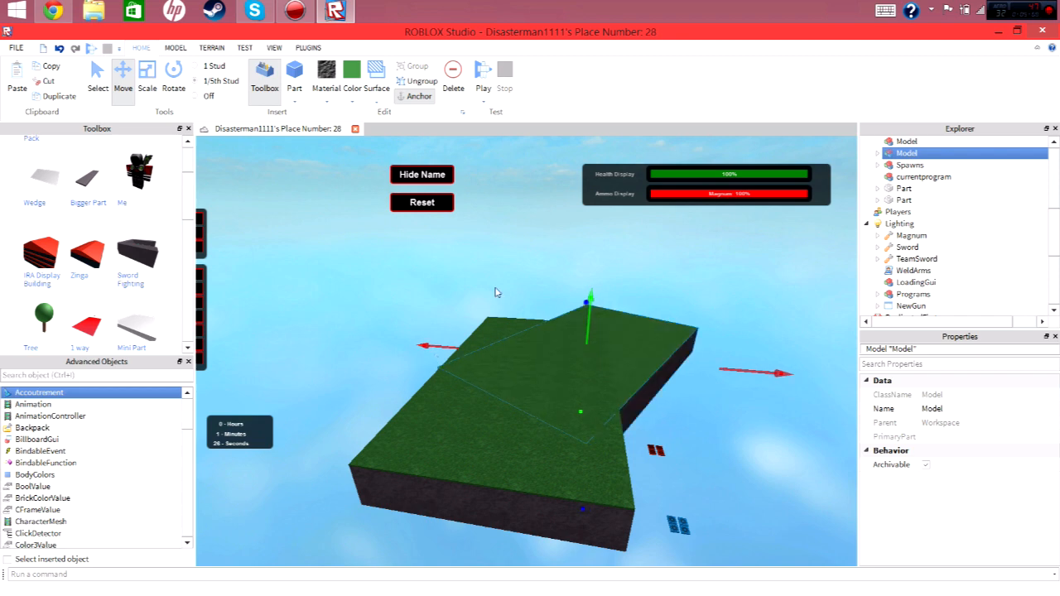
{"action": "left_click", "coordinate": [497, 286]}
{"action": "key", "text": "w"}
{"action": "right_click_drag", "start_coordinate": [497, 286], "coordinate": [496, 283]}
{"action": "key", "text": "s"}
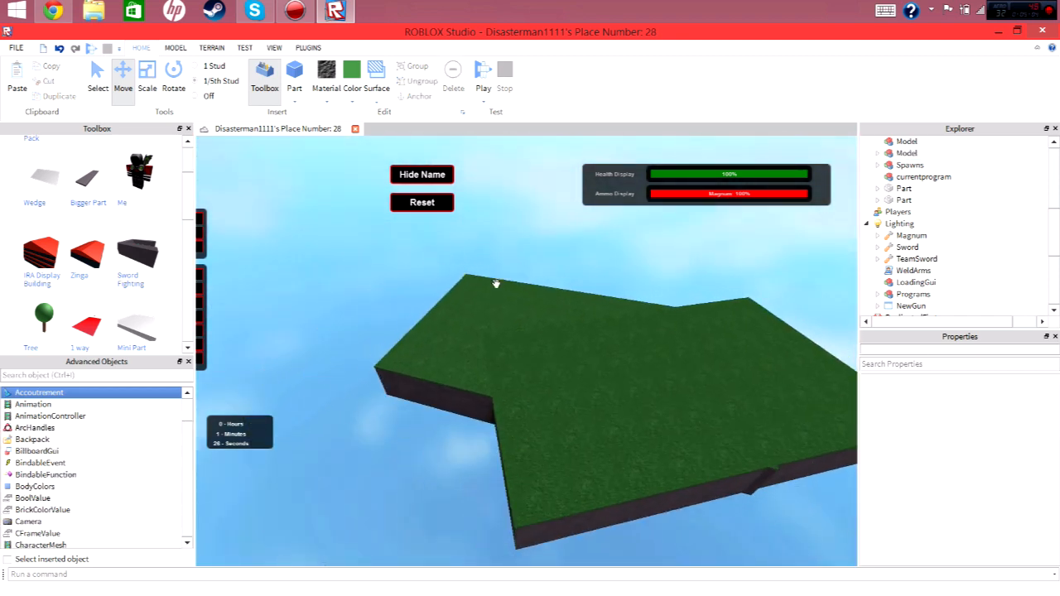
Step: Duplicate the rotated terrain model and rotate the copy about the vertical axis
{"action": "left_click", "coordinate": [483, 400]}
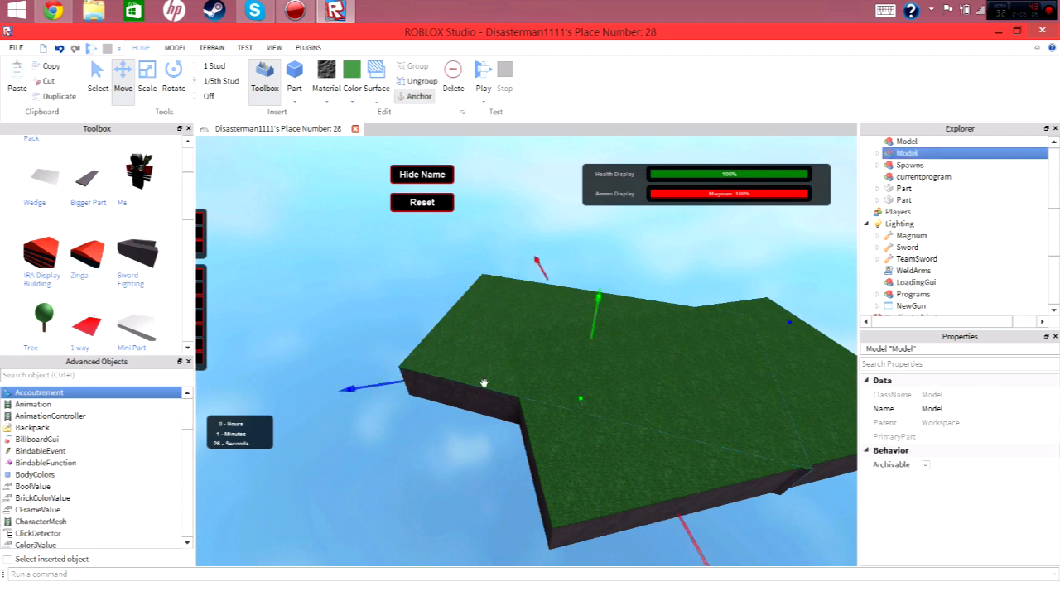
{"action": "key", "text": "ctrl+d"}
{"action": "left_click", "coordinate": [173, 73]}
{"action": "left_click_drag", "start_coordinate": [736, 539], "coordinate": [339, 414]}
Step: Move the duplicated terrain model outward and lower it to join the edge of the existing terrain
{"action": "left_click", "coordinate": [122, 71]}
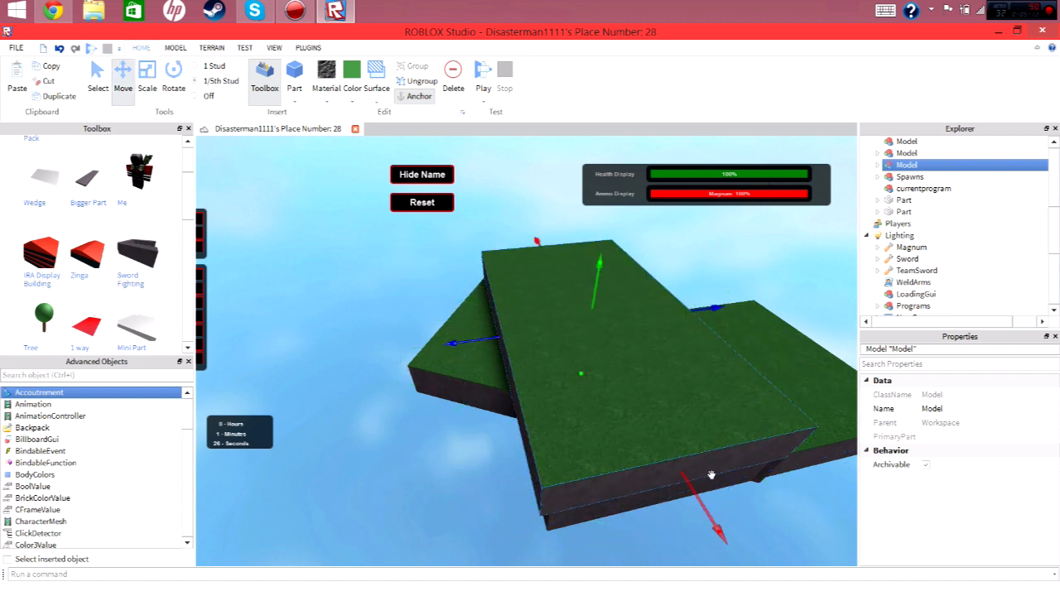
{"action": "left_click_drag", "start_coordinate": [707, 515], "coordinate": [736, 561]}
{"action": "left_click_drag", "start_coordinate": [508, 283], "coordinate": [406, 286]}
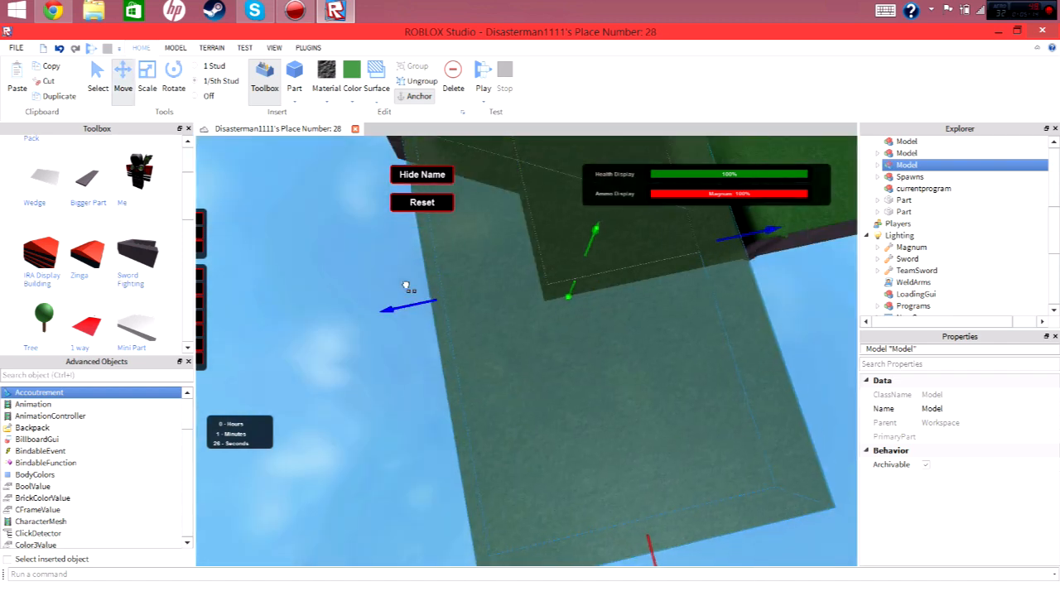
{"action": "right_click_drag", "start_coordinate": [514, 272], "coordinate": [514, 271]}
{"action": "left_click_drag", "start_coordinate": [717, 380], "coordinate": [685, 317]}
{"action": "right_click_drag", "start_coordinate": [685, 317], "coordinate": [684, 317]}
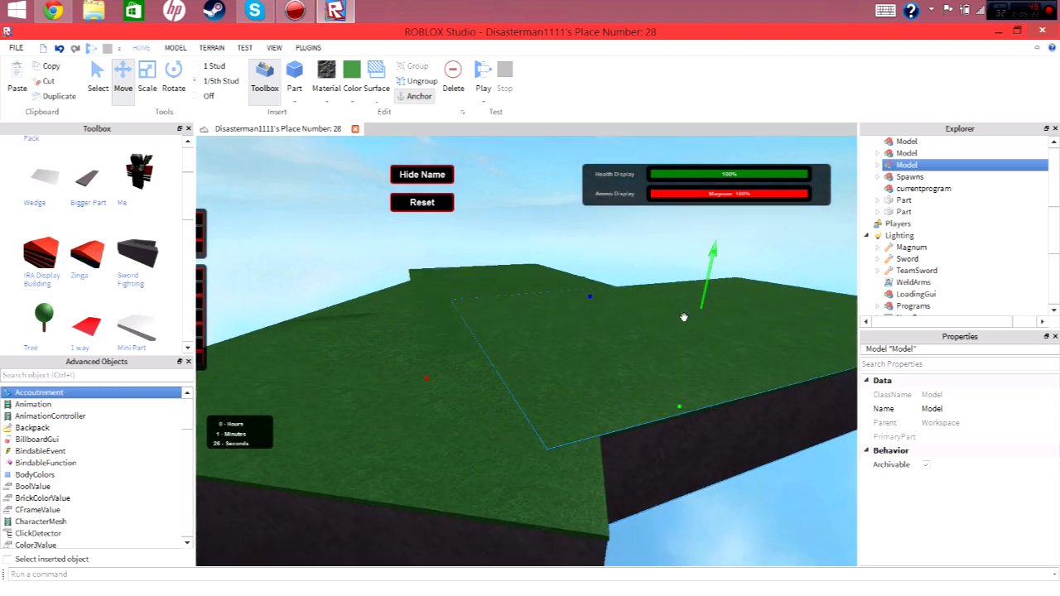
{"action": "scroll", "coordinate": [684, 317], "scroll_direction": "down", "scroll_amount": 2}
Step: Shift the duplicated model horizontally and fine-tune its height so its grass surface lines up with the neighbouring terrain
{"action": "left_click_drag", "start_coordinate": [460, 370], "coordinate": [543, 365]}
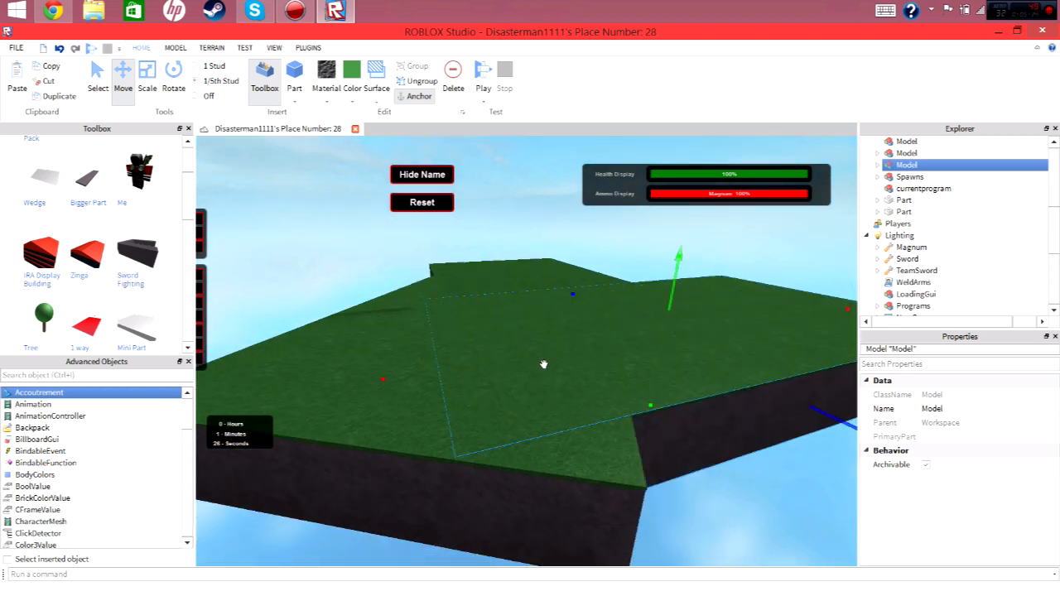
{"action": "left_click_drag", "start_coordinate": [806, 406], "coordinate": [749, 352]}
{"action": "left_click_drag", "start_coordinate": [365, 391], "coordinate": [446, 365]}
{"action": "left_click_drag", "start_coordinate": [801, 358], "coordinate": [606, 355]}
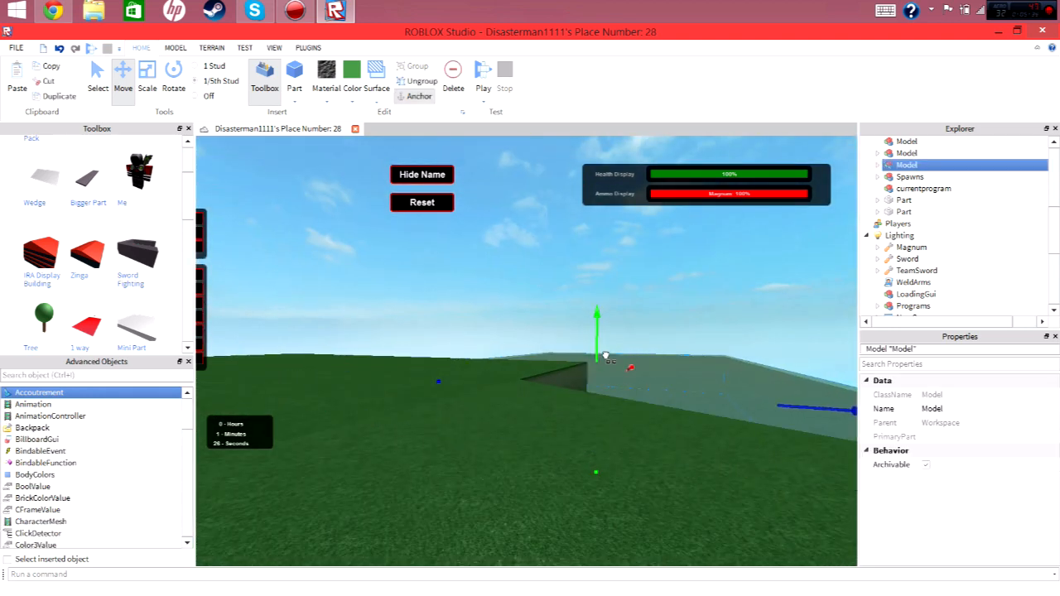
{"action": "left_click_drag", "start_coordinate": [606, 356], "coordinate": [604, 354]}
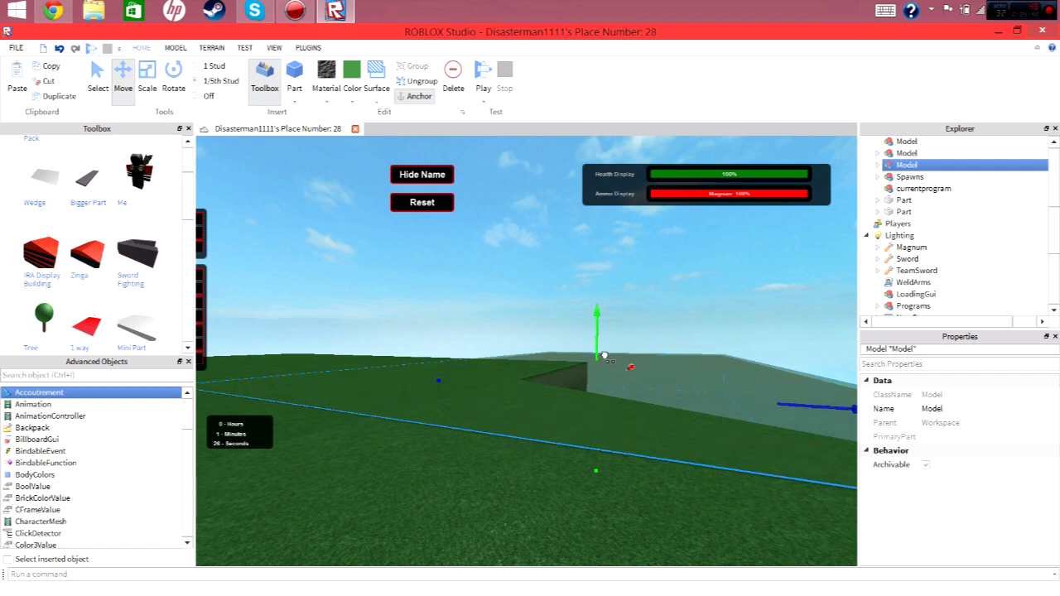
{"action": "left_click_drag", "start_coordinate": [605, 356], "coordinate": [598, 359]}
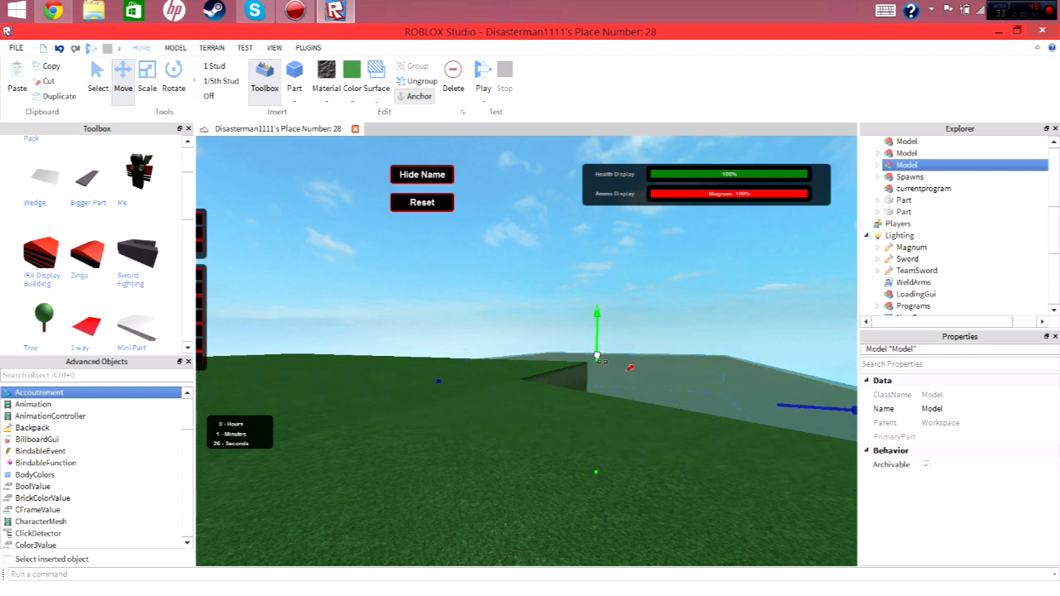
{"action": "left_click_drag", "start_coordinate": [596, 356], "coordinate": [593, 355]}
Step: Examine the joined grass terrain at ground level along its seams and as a whole from above
{"action": "left_click", "coordinate": [474, 315]}
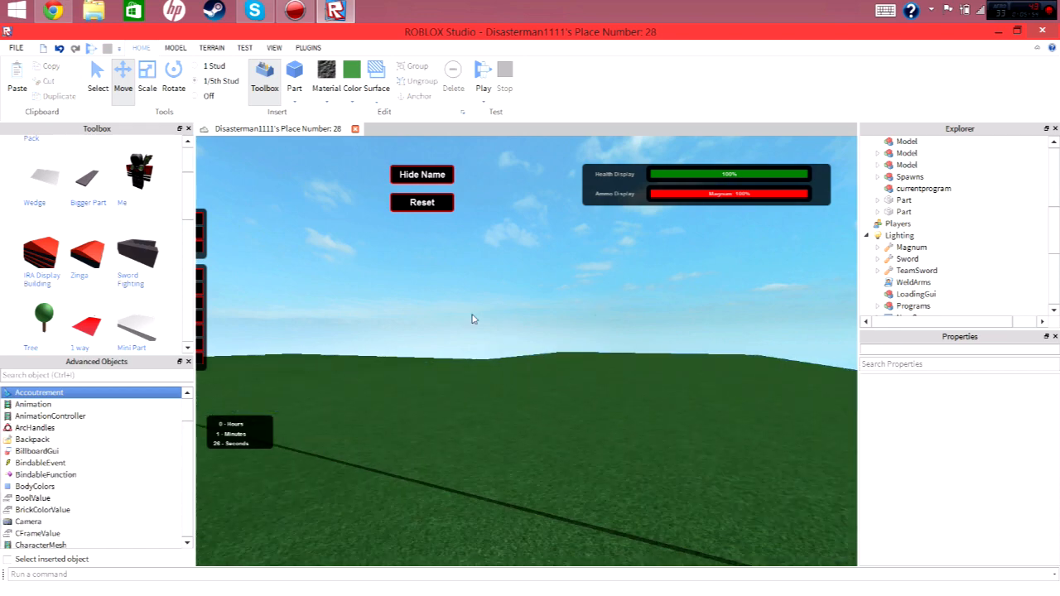
{"action": "right_click_drag", "start_coordinate": [477, 319], "coordinate": [513, 319]}
{"action": "key", "text": "w"}
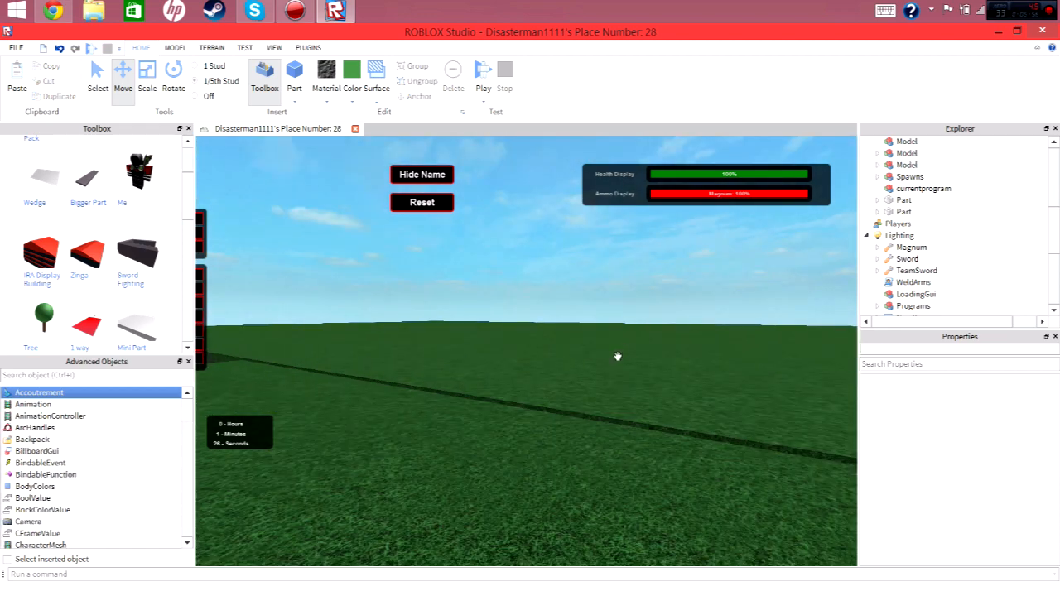
{"action": "left_click", "coordinate": [616, 357]}
{"action": "key", "text": "a"}
{"action": "mouse_move", "coordinate": [561, 328]}
{"action": "left_mouse_down"}
{"action": "mouse_move", "coordinate": [571, 336]}
{"action": "mouse_move", "coordinate": [559, 319]}
{"action": "left_mouse_up"}
{"action": "left_click", "coordinate": [526, 301]}
{"action": "key", "text": "s"}
{"action": "right_click_drag", "start_coordinate": [525, 301], "coordinate": [524, 296]}
{"action": "key", "text": "s"}
{"action": "key", "text": "w"}
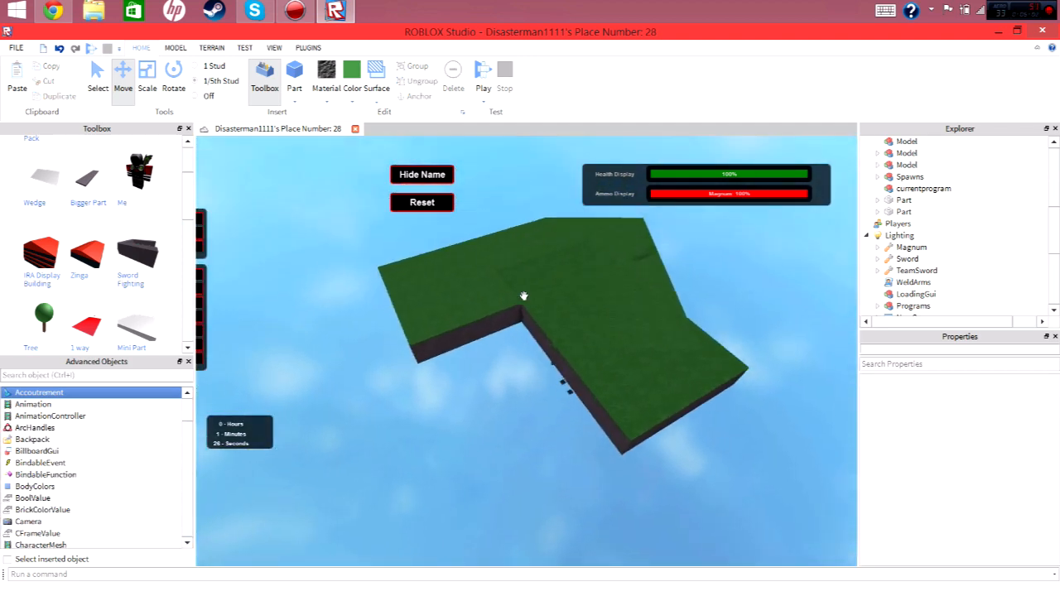
Step: Ungroup the joined grass-and-slate terrain models into separate parts
{"action": "right_click_drag", "start_coordinate": [538, 254], "coordinate": [538, 254]}
{"action": "left_click", "coordinate": [438, 369]}
{"action": "key", "text": "w"}
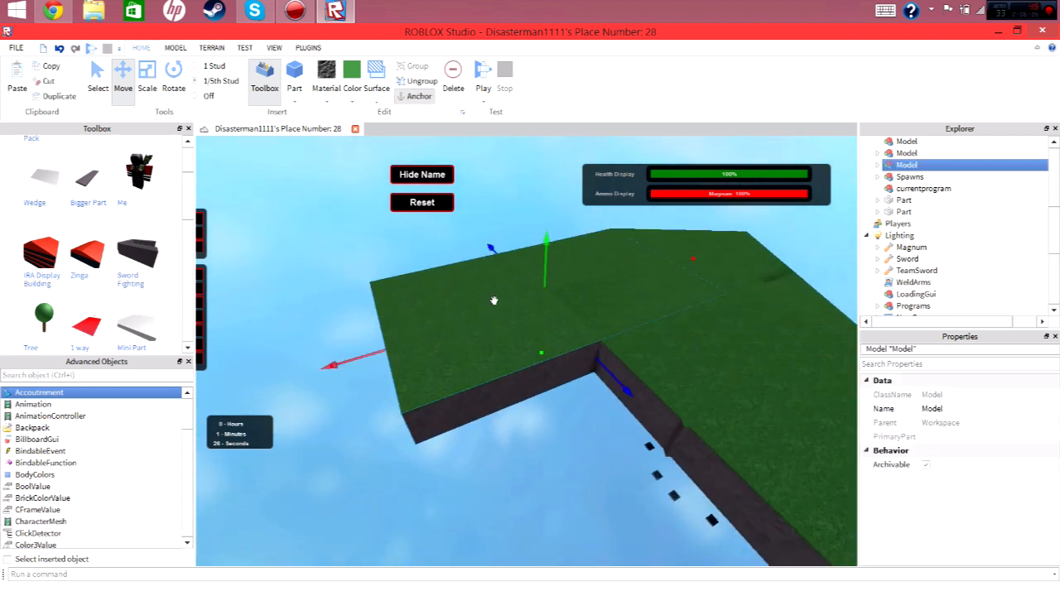
{"action": "key", "text": "ctrl+u"}
{"action": "key", "text": "ctrl+g"}
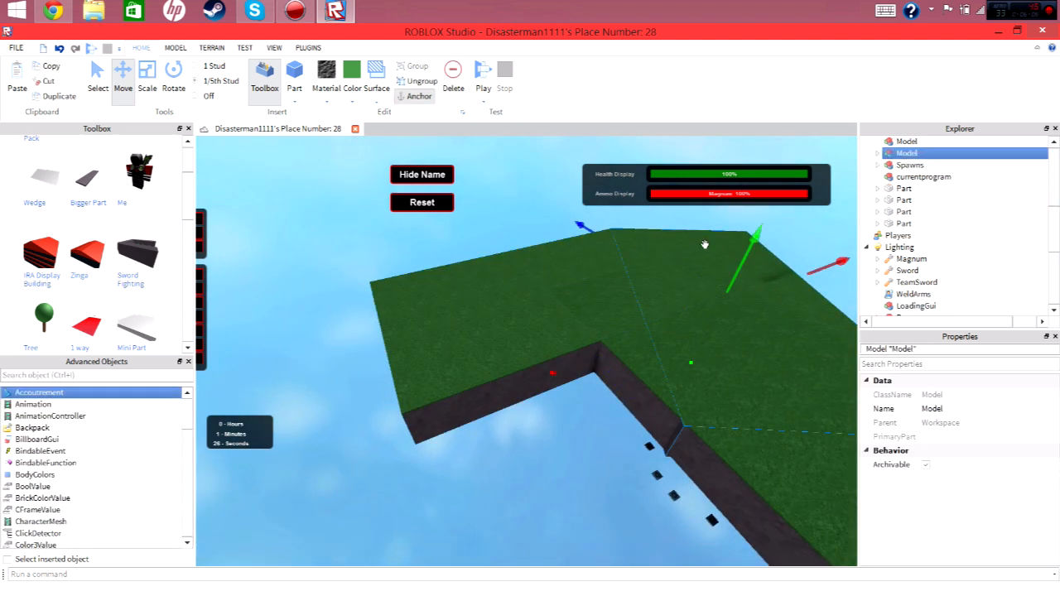
{"action": "key", "text": "ctrl+u"}
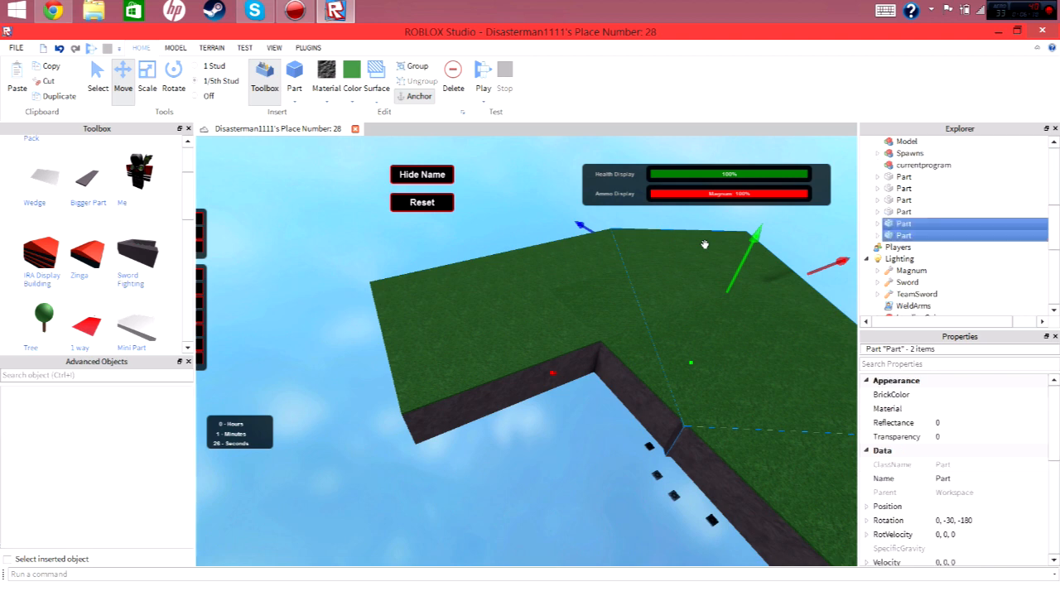
Step: Shorten the protruding terrain piece by scaling its slate base and grass top inward from the outer end
{"action": "left_click", "coordinate": [535, 386]}
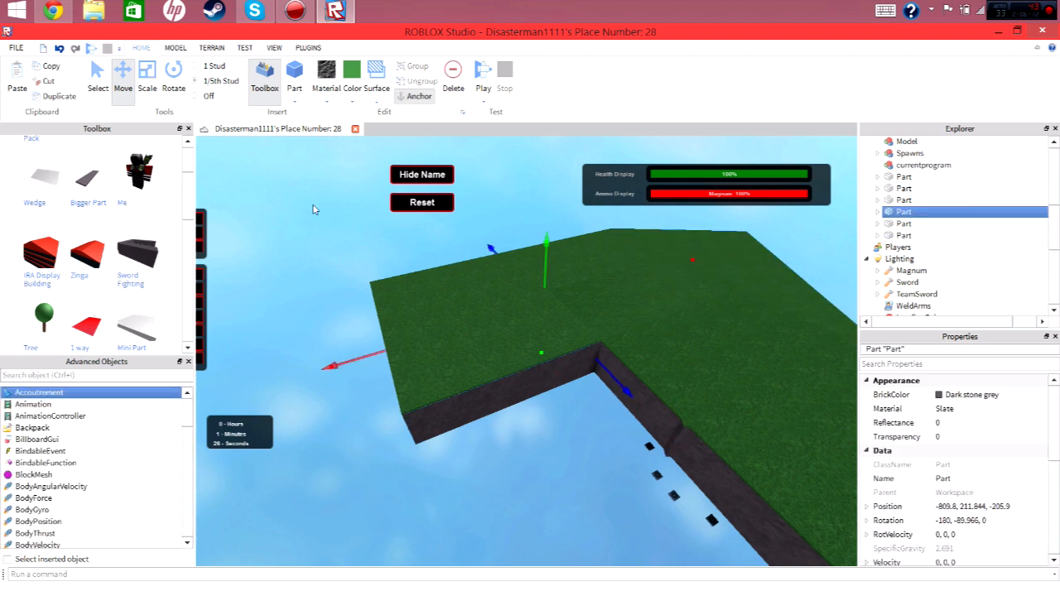
{"action": "left_click", "coordinate": [158, 93]}
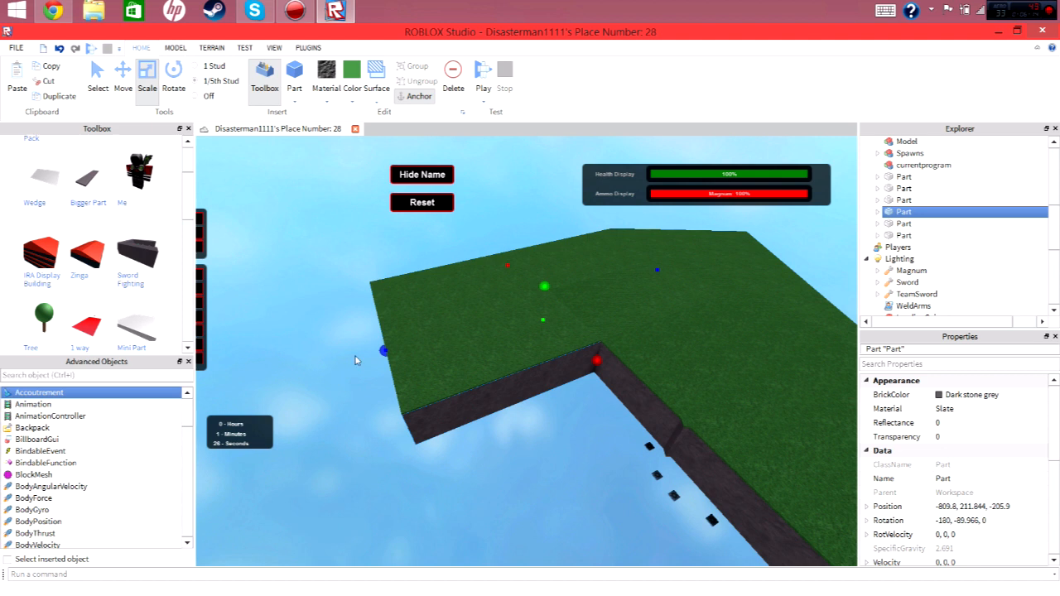
{"action": "left_click_drag", "start_coordinate": [381, 352], "coordinate": [514, 335]}
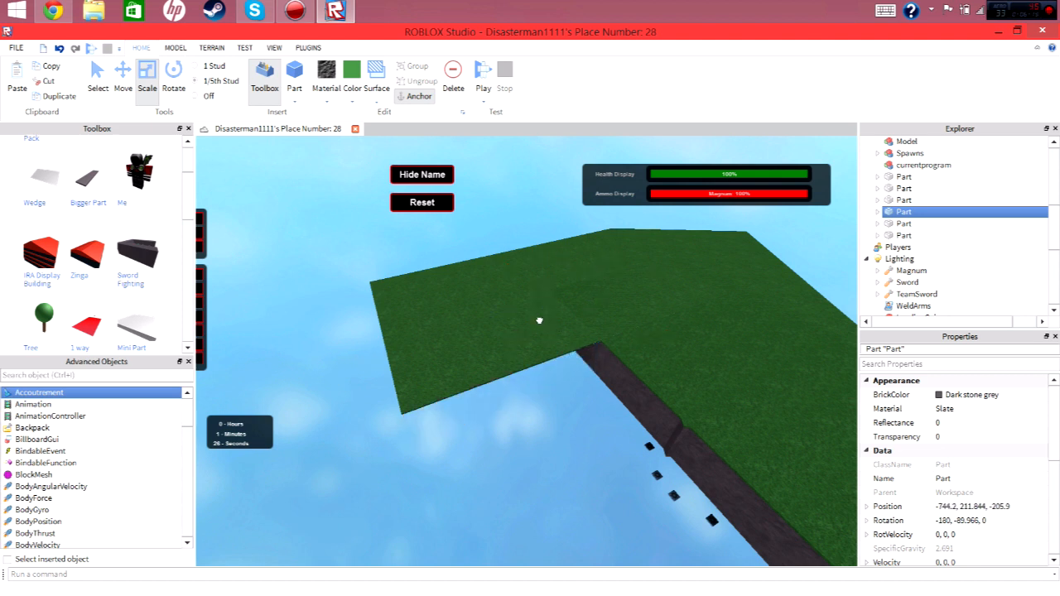
{"action": "left_click", "coordinate": [539, 319]}
{"action": "left_click_drag", "start_coordinate": [376, 333], "coordinate": [526, 413]}
Step: Fine-tune the length of the shortened slate base so its end sits flush with the grass edge above
{"action": "left_click", "coordinate": [511, 461]}
{"action": "right_click_drag", "start_coordinate": [511, 461], "coordinate": [476, 393]}
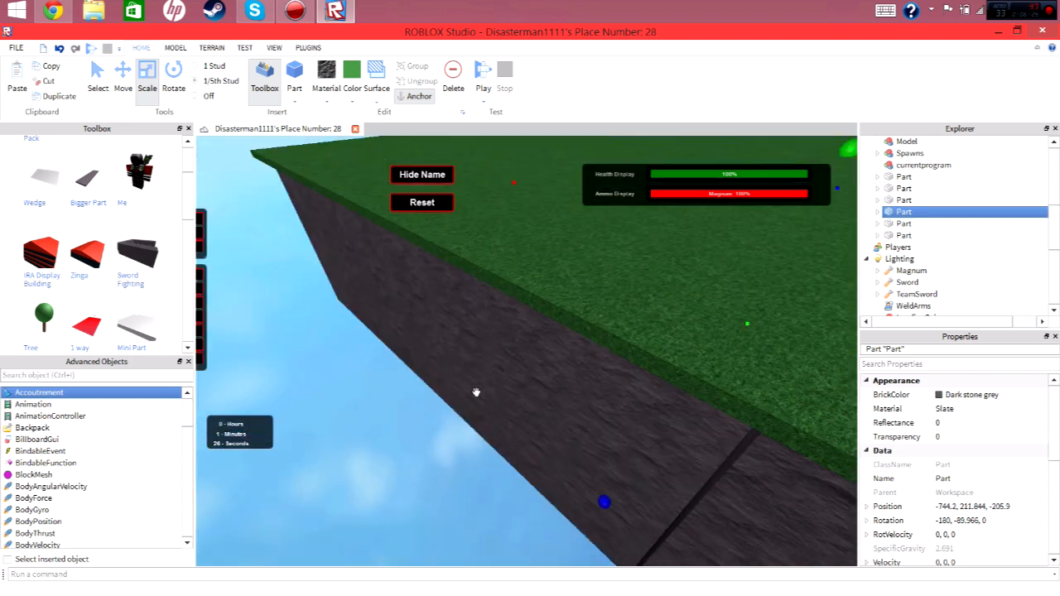
{"action": "left_click_drag", "start_coordinate": [602, 498], "coordinate": [576, 514]}
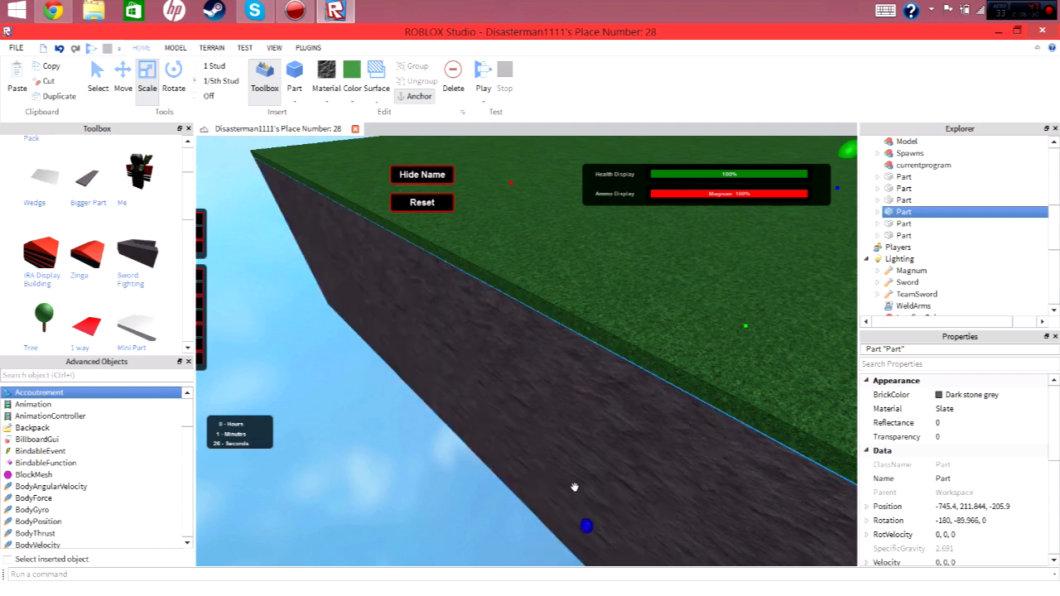
{"action": "right_click_drag", "start_coordinate": [573, 487], "coordinate": [620, 469]}
{"action": "left_click", "coordinate": [670, 507]}
{"action": "key", "text": "s"}
{"action": "key", "text": "a"}
{"action": "key", "text": "a"}
{"action": "key", "text": "w"}
{"action": "key", "text": "d"}
{"action": "left_click", "coordinate": [603, 430]}
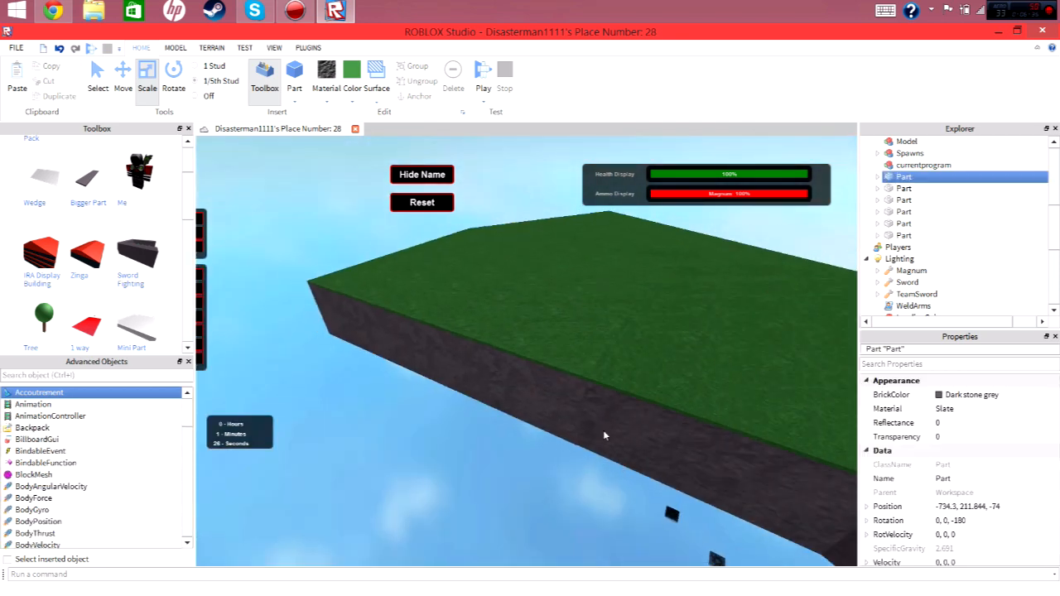
{"action": "key", "text": "ctrl+v"}
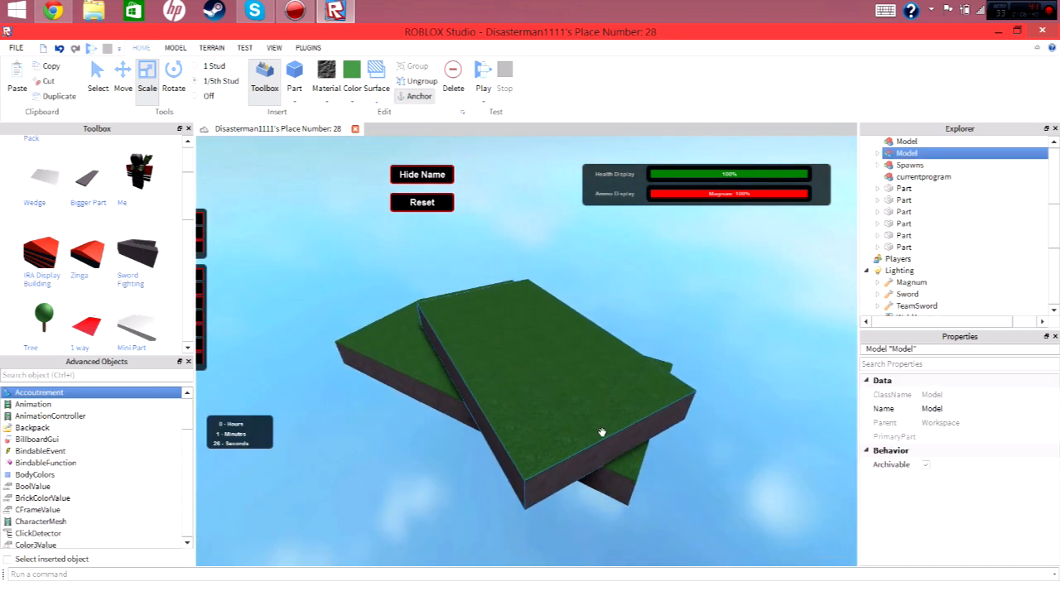
{"action": "key", "text": "Delete"}
Step: Duplicate the slate base and scale the copy into a tall, narrow wall along one edge of the terrain
{"action": "left_click", "coordinate": [590, 463]}
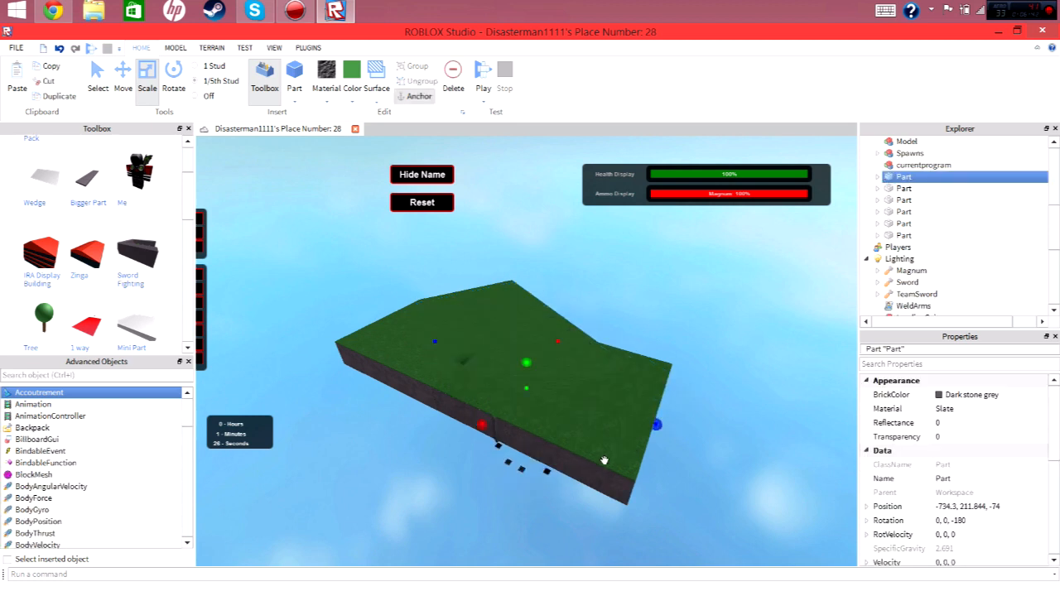
{"action": "key", "text": "ctrl+d"}
{"action": "left_click_drag", "start_coordinate": [561, 318], "coordinate": [470, 327]}
{"action": "scroll", "coordinate": [509, 331], "scroll_direction": "up", "scroll_amount": 5}
{"action": "right_click_drag", "start_coordinate": [506, 330], "coordinate": [509, 330]}
{"action": "scroll", "coordinate": [509, 330], "scroll_direction": "down", "scroll_amount": 5}
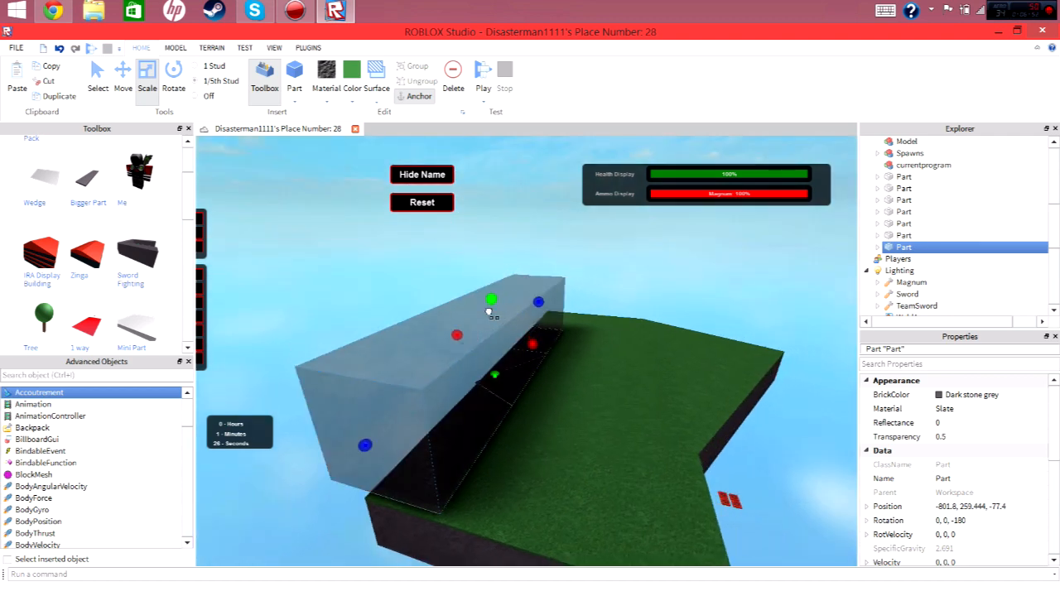
{"action": "left_click_drag", "start_coordinate": [543, 344], "coordinate": [484, 296]}
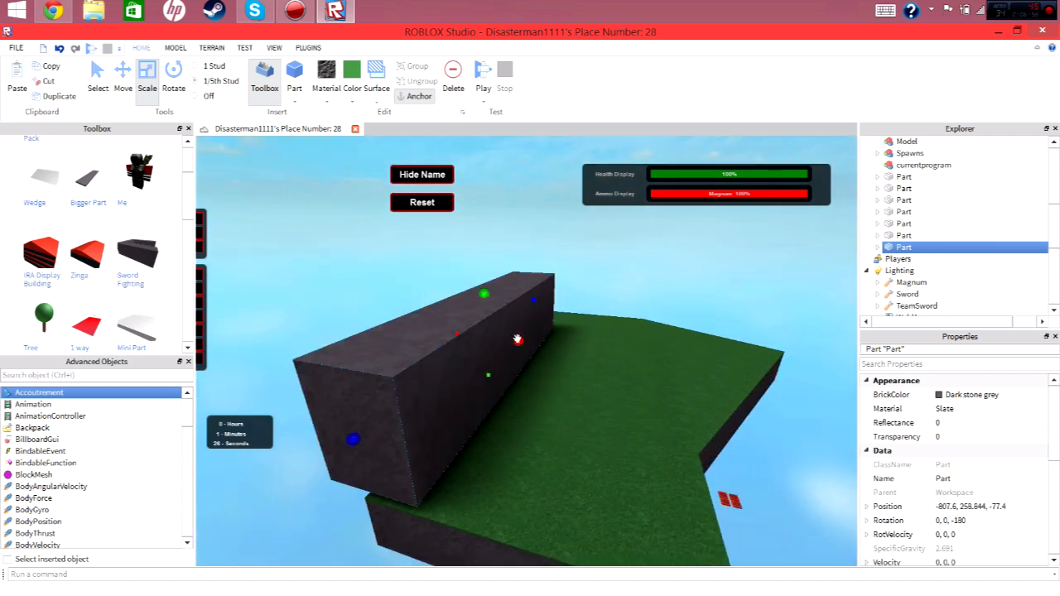
{"action": "left_click_drag", "start_coordinate": [517, 339], "coordinate": [522, 340]}
Step: Extend the slate wall downward and move it flush against the outer edge and corner of the terrain
{"action": "left_click_drag", "start_coordinate": [487, 377], "coordinate": [488, 423]}
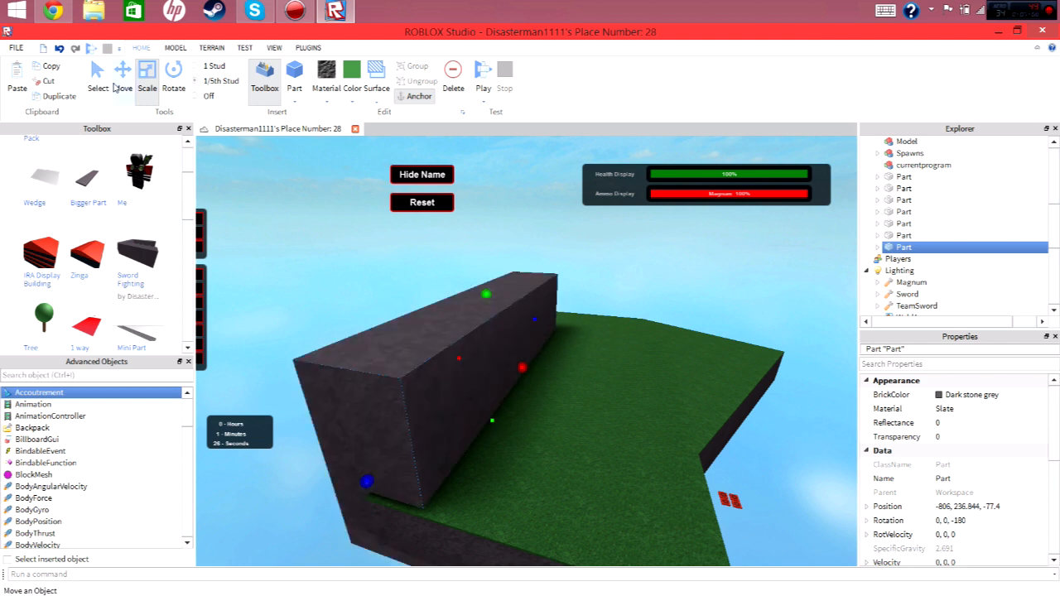
{"action": "left_click_drag", "start_coordinate": [548, 376], "coordinate": [523, 376]}
{"action": "left_click_drag", "start_coordinate": [316, 482], "coordinate": [309, 492]}
{"action": "scroll", "coordinate": [379, 469], "scroll_direction": "up", "scroll_amount": 2}
{"action": "right_click_drag", "start_coordinate": [378, 469], "coordinate": [458, 305]}
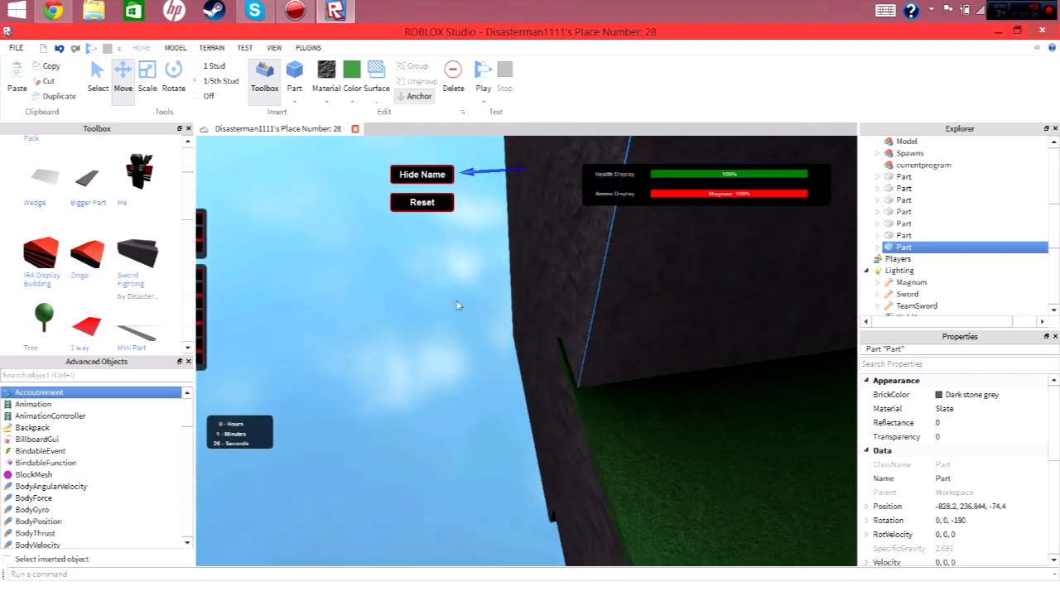
{"action": "left_click_drag", "start_coordinate": [497, 170], "coordinate": [513, 147]}
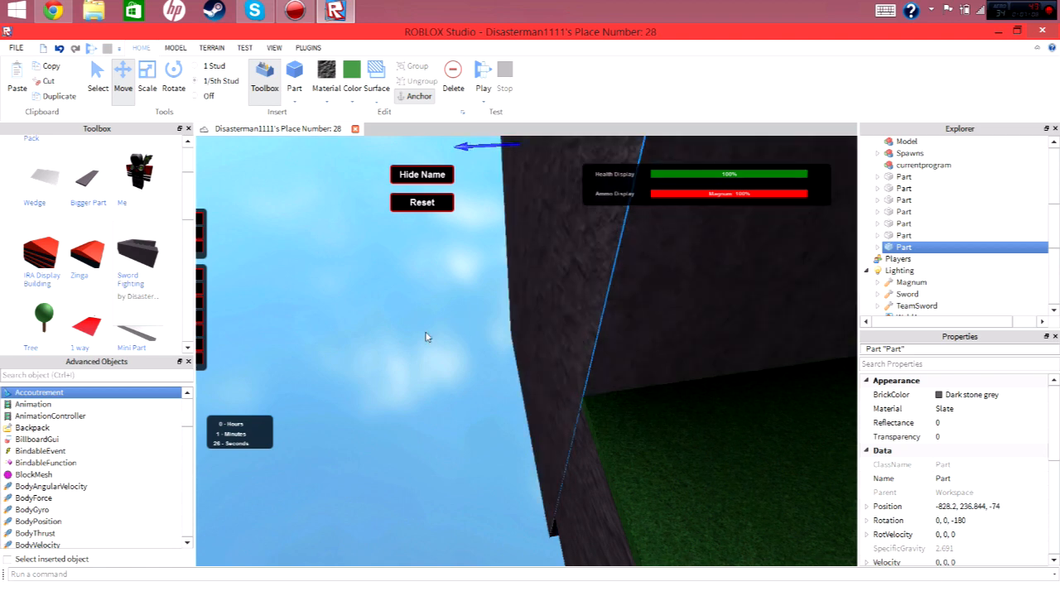
Step: Lengthen the slate wall along the terrain's edge towards the far corner
{"action": "left_click", "coordinate": [417, 334]}
{"action": "scroll", "coordinate": [416, 333], "scroll_direction": "down", "scroll_amount": 5}
{"action": "scroll", "coordinate": [415, 332], "scroll_direction": "down", "scroll_amount": 2}
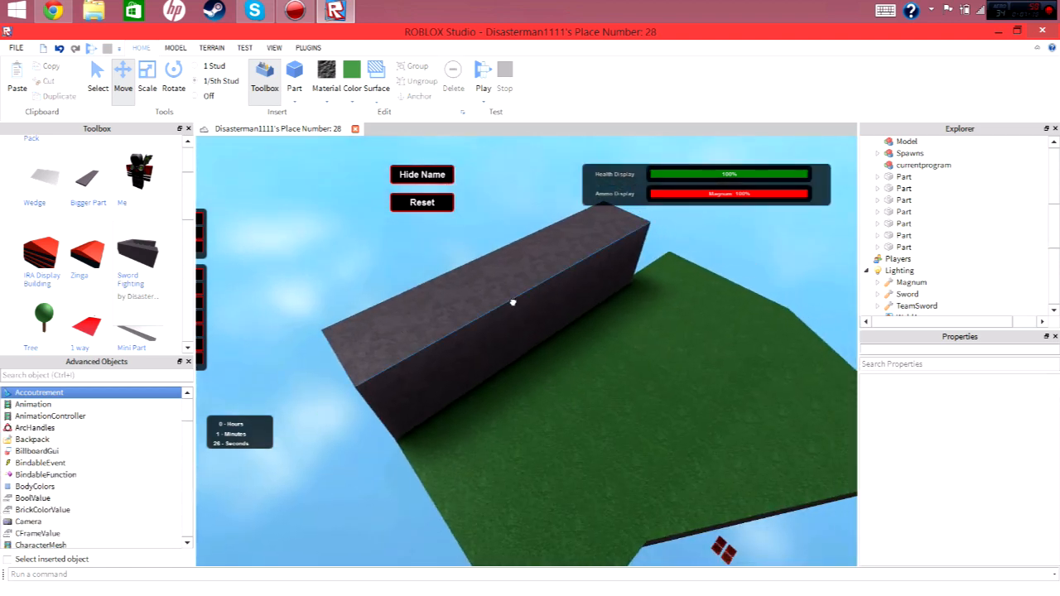
{"action": "left_click", "coordinate": [511, 302]}
{"action": "left_click_drag", "start_coordinate": [620, 259], "coordinate": [659, 235]}
{"action": "left_click", "coordinate": [742, 242]}
{"action": "key", "text": "w"}
{"action": "right_click_drag", "start_coordinate": [743, 242], "coordinate": [741, 236]}
{"action": "scroll", "coordinate": [741, 236], "scroll_direction": "down", "scroll_amount": 5}
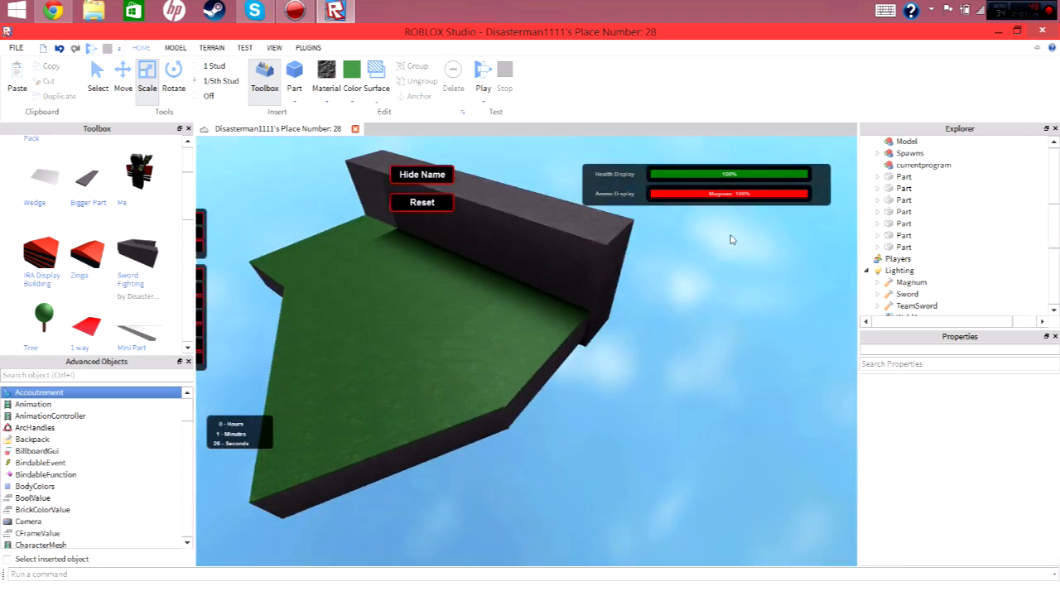
Step: Duplicate the lengthened slate wall and rotate the copy about a quarter turn around the vertical axis
{"action": "left_click", "coordinate": [589, 263]}
{"action": "key", "text": "ctrl+v"}
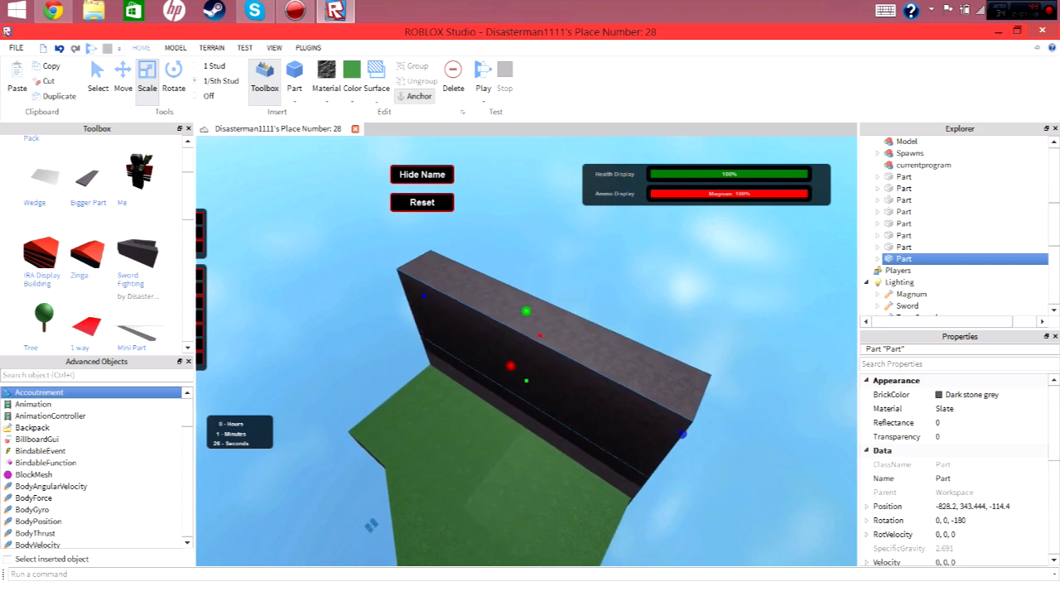
{"action": "left_click", "coordinate": [173, 93]}
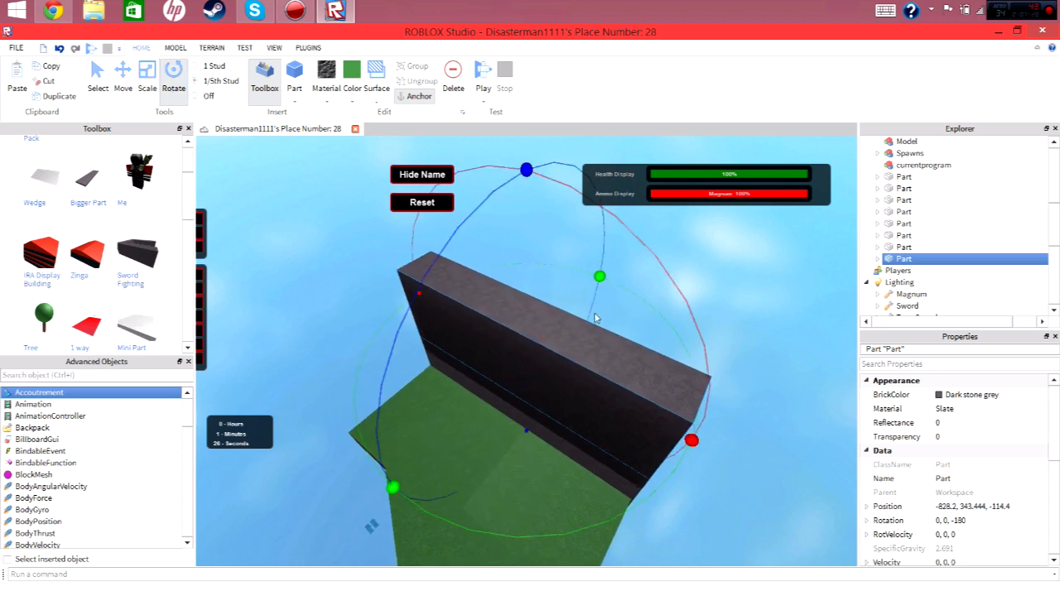
{"action": "left_click_drag", "start_coordinate": [594, 274], "coordinate": [654, 401]}
Step: Move the rotated wall to the end of the first wall and lower it against the terrain's adjacent edge
{"action": "left_click", "coordinate": [125, 81]}
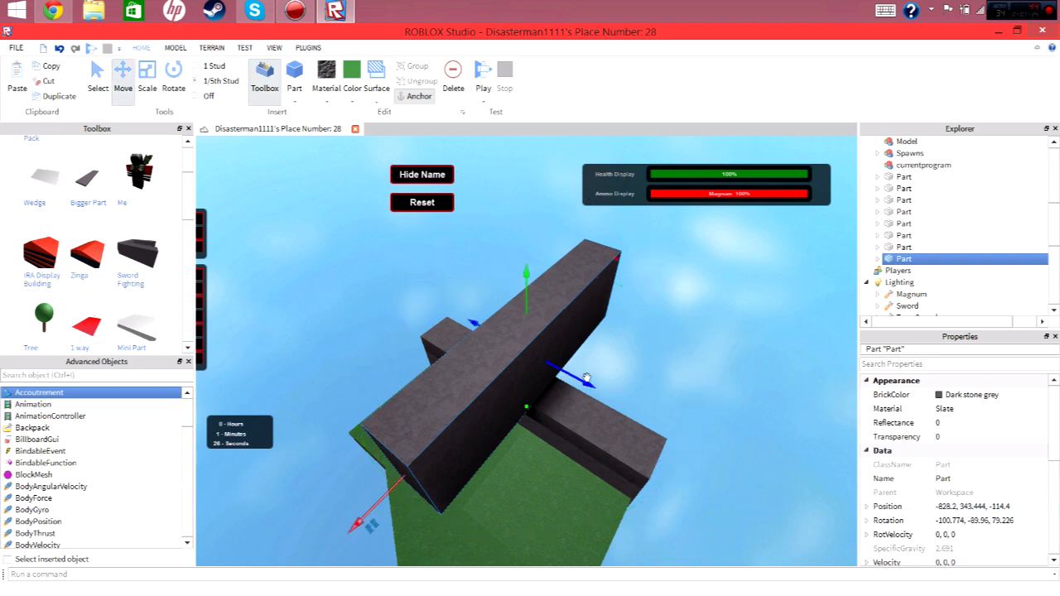
{"action": "left_click_drag", "start_coordinate": [581, 378], "coordinate": [627, 425]}
{"action": "left_click", "coordinate": [654, 438]}
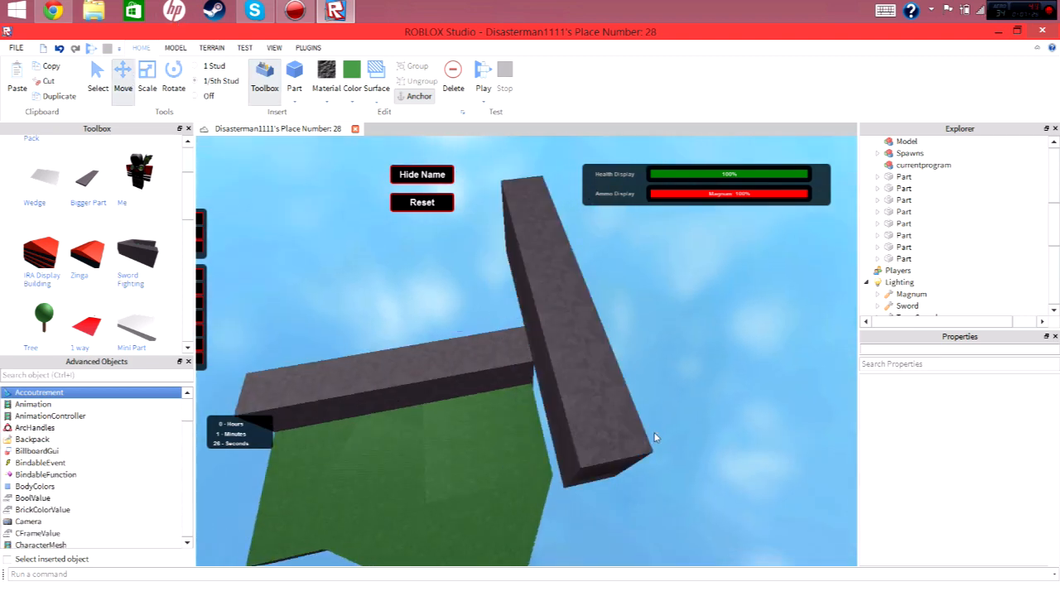
{"action": "left_click", "coordinate": [598, 343]}
{"action": "left_click_drag", "start_coordinate": [630, 306], "coordinate": [615, 311]}
{"action": "left_click_drag", "start_coordinate": [541, 250], "coordinate": [549, 336]}
Step: Raise the rotated wall until its top is level with the first wall
{"action": "scroll", "coordinate": [532, 382], "scroll_direction": "up", "scroll_amount": 5}
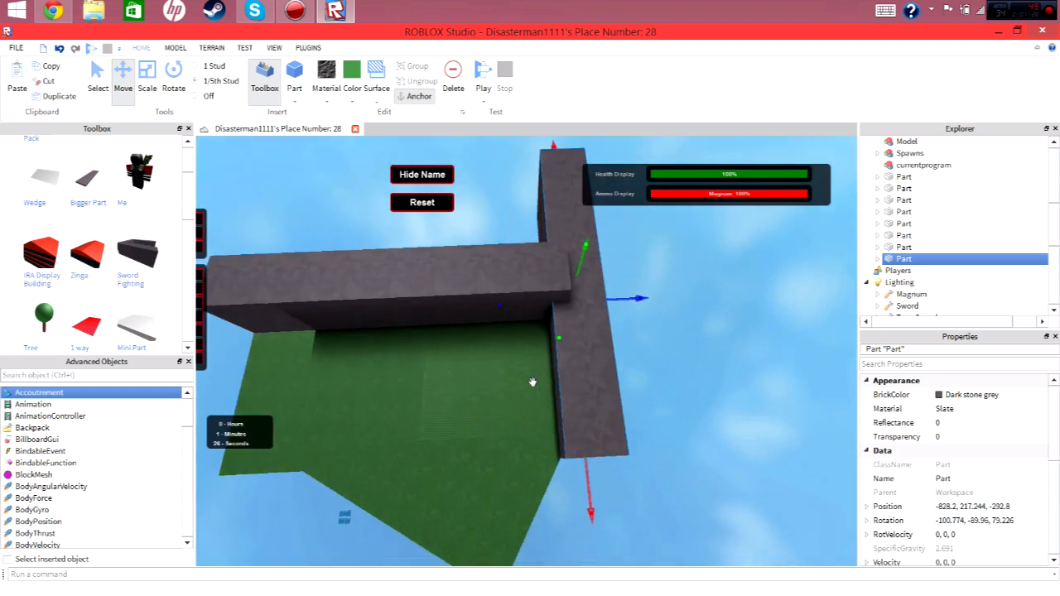
{"action": "right_click_drag", "start_coordinate": [532, 382], "coordinate": [532, 382]}
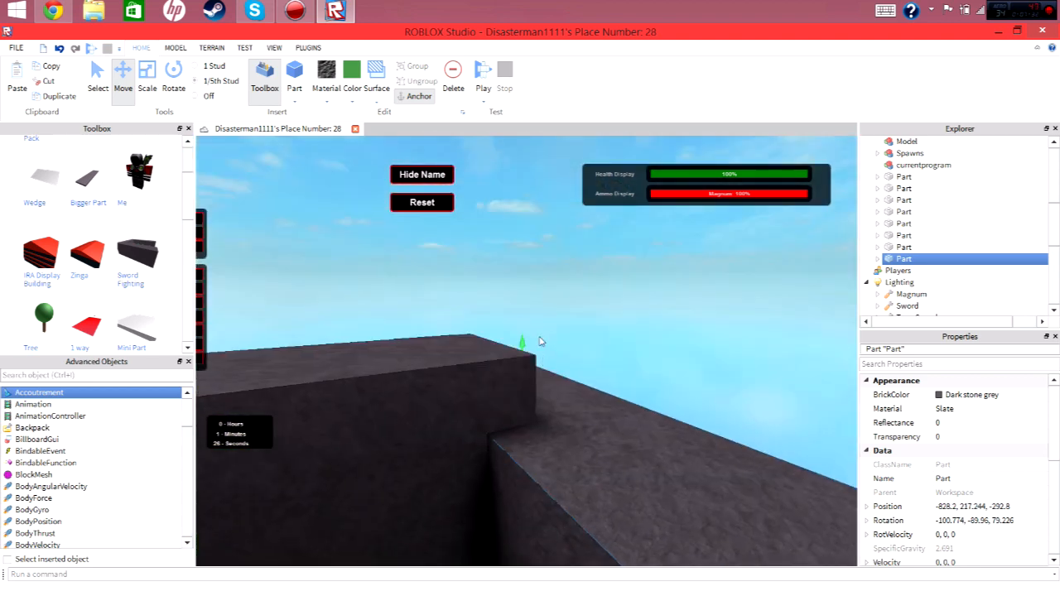
{"action": "left_click_drag", "start_coordinate": [527, 347], "coordinate": [542, 293]}
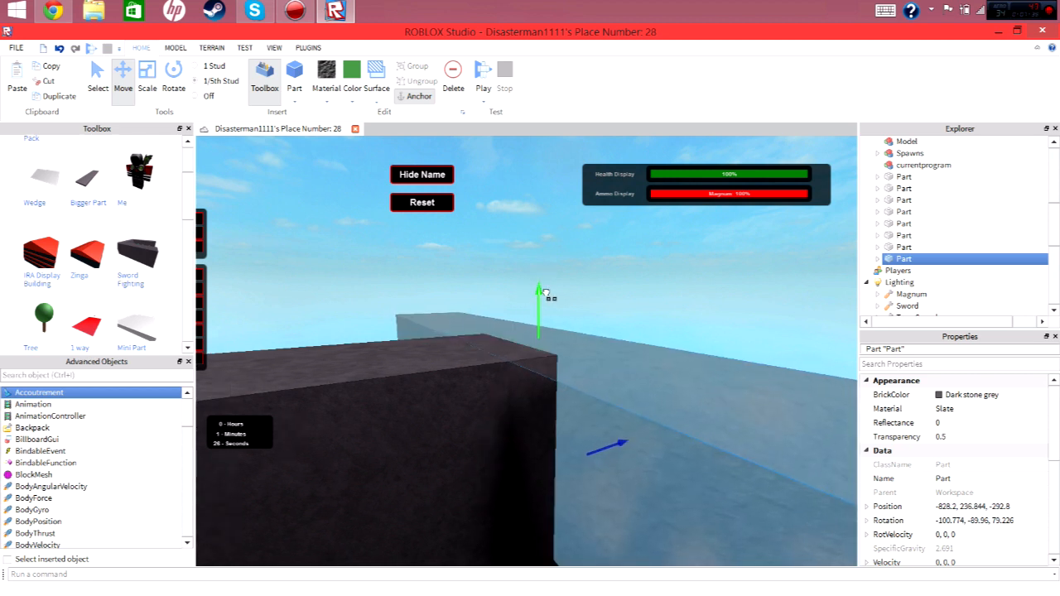
{"action": "left_click_drag", "start_coordinate": [546, 293], "coordinate": [546, 294]}
{"action": "left_click", "coordinate": [549, 301]}
Step: Shorten the second wall from its overhanging end so it forms a corner with the first wall
{"action": "key", "text": "a"}
{"action": "right_click_drag", "start_coordinate": [544, 284], "coordinate": [546, 281]}
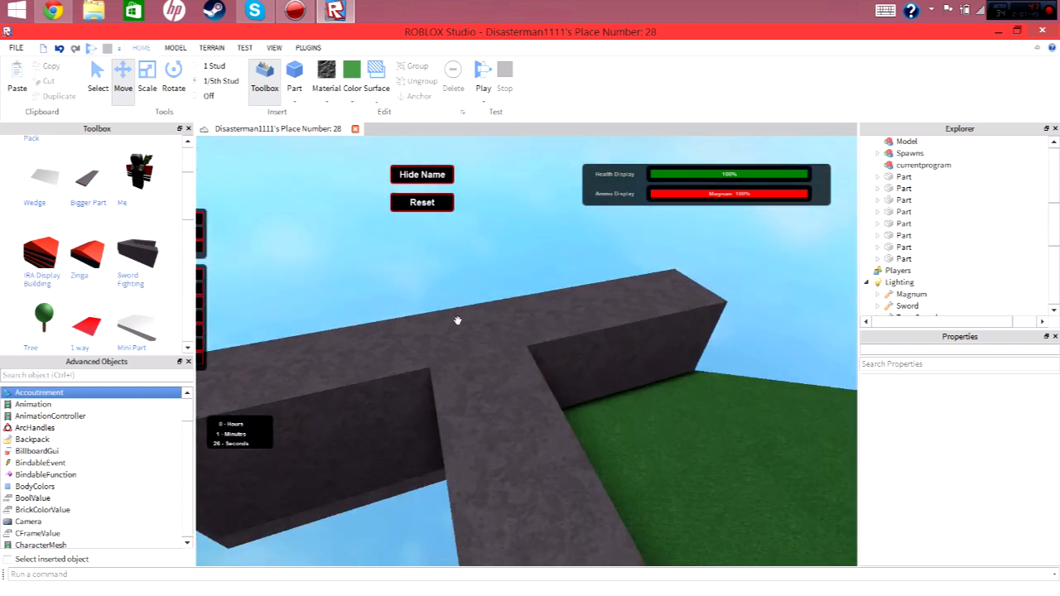
{"action": "left_click", "coordinate": [457, 320]}
{"action": "left_click", "coordinate": [149, 71]}
{"action": "key", "text": "a"}
{"action": "right_click_drag", "start_coordinate": [309, 289], "coordinate": [306, 291]}
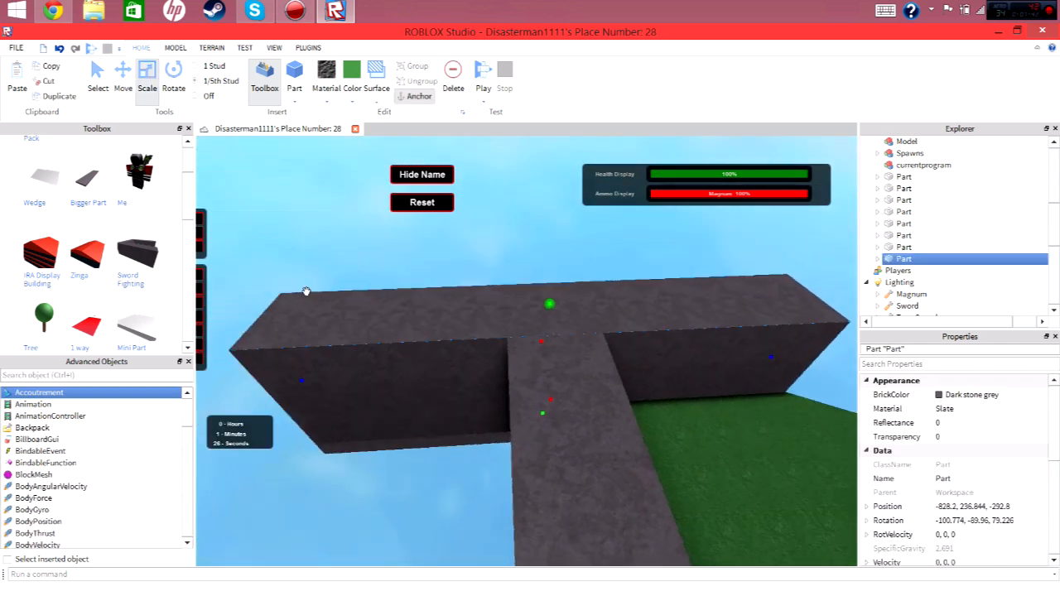
{"action": "left_click_drag", "start_coordinate": [307, 381], "coordinate": [506, 372]}
Step: Duplicate the shortened wall and rotate the copy around the vertical axis to a rotation of -180, -60, 0
{"action": "left_click", "coordinate": [568, 319]}
{"action": "key", "text": "w"}
{"action": "right_click_drag", "start_coordinate": [568, 319], "coordinate": [455, 309]}
{"action": "key", "text": "s"}
{"action": "left_click", "coordinate": [458, 310]}
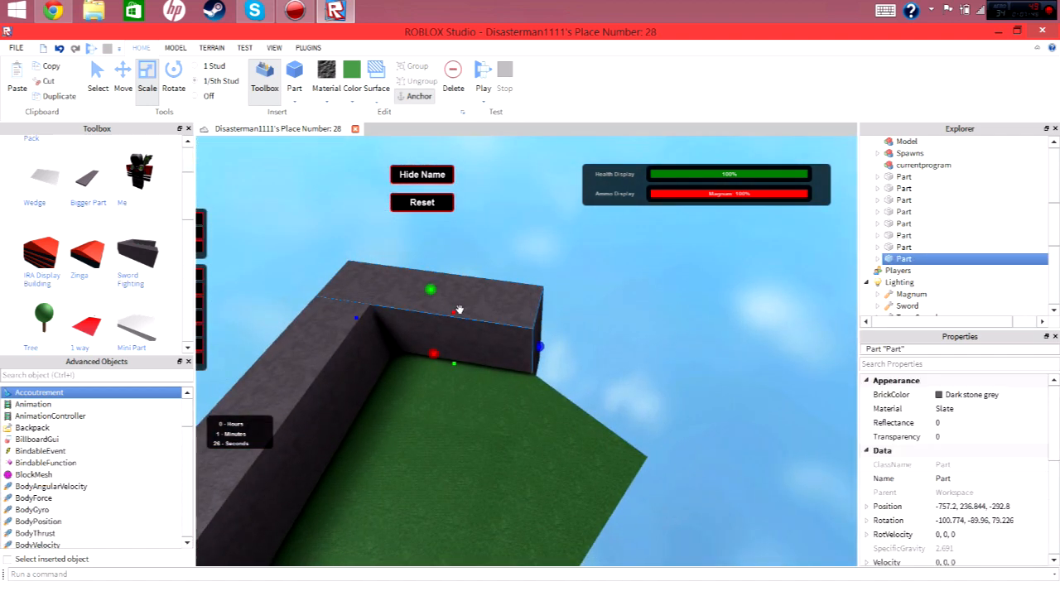
{"action": "key", "text": "f"}
{"action": "key", "text": "ctrl+4"}
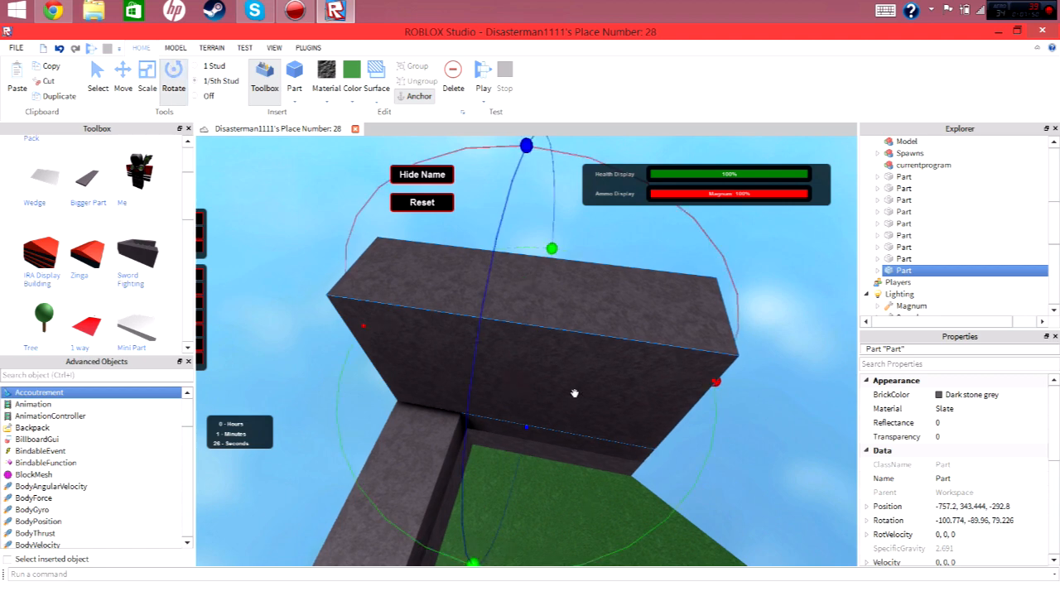
{"action": "left_click_drag", "start_coordinate": [474, 561], "coordinate": [342, 449]}
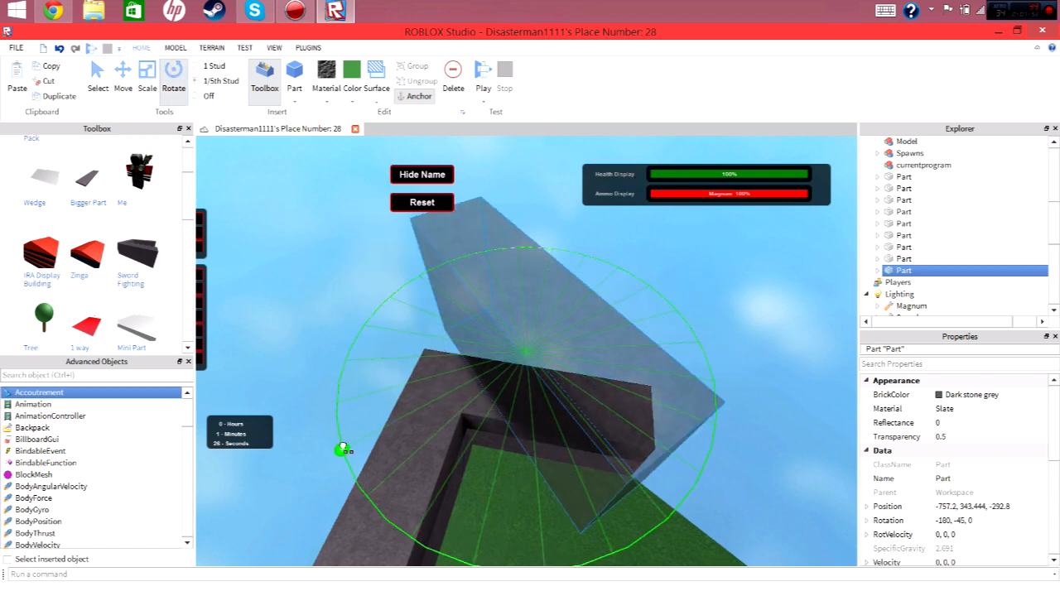
{"action": "left_click_drag", "start_coordinate": [381, 478], "coordinate": [403, 491]}
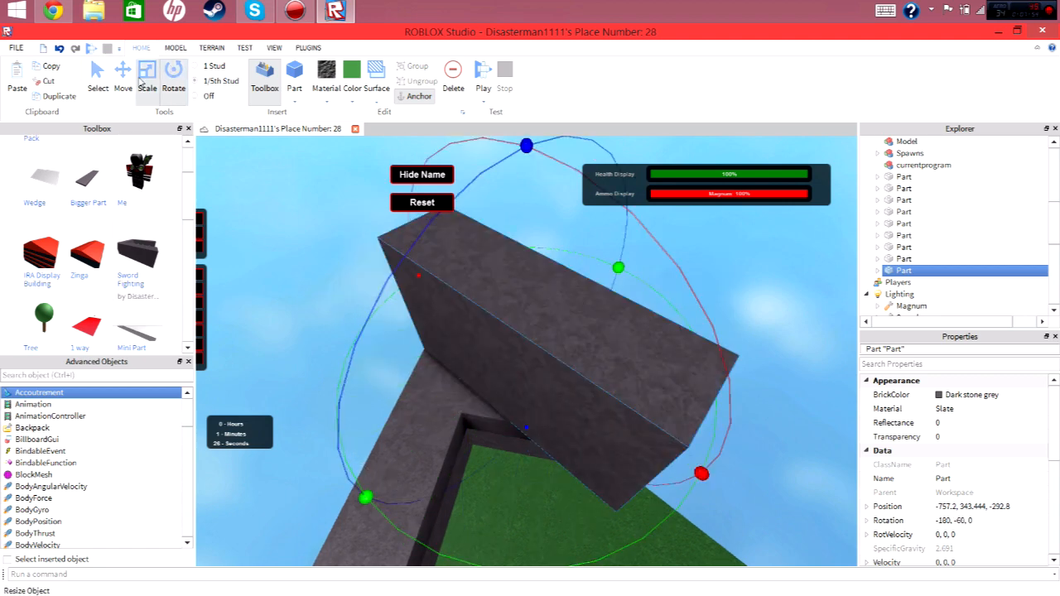
Step: Move the angled wall outward past the second wall and lower it onto the terrain's slanted edge
{"action": "left_click", "coordinate": [108, 68]}
{"action": "left_click", "coordinate": [121, 73]}
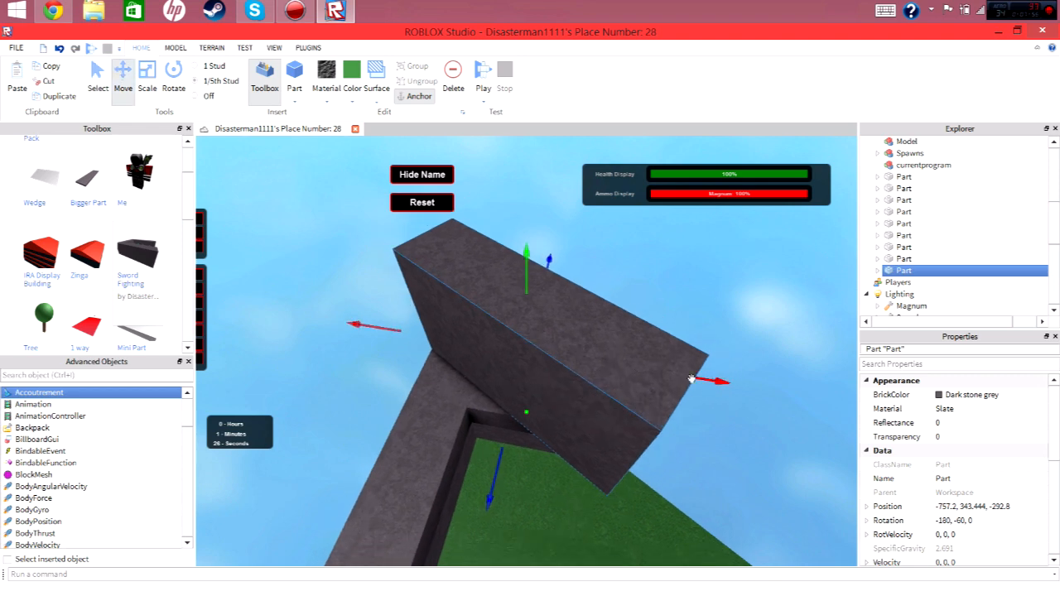
{"action": "key", "text": "period"}
{"action": "left_click_drag", "start_coordinate": [692, 379], "coordinate": [799, 361]}
{"action": "left_click_drag", "start_coordinate": [606, 398], "coordinate": [623, 423]}
{"action": "left_click_drag", "start_coordinate": [540, 251], "coordinate": [569, 362]}
{"action": "left_click_drag", "start_coordinate": [640, 321], "coordinate": [666, 333]}
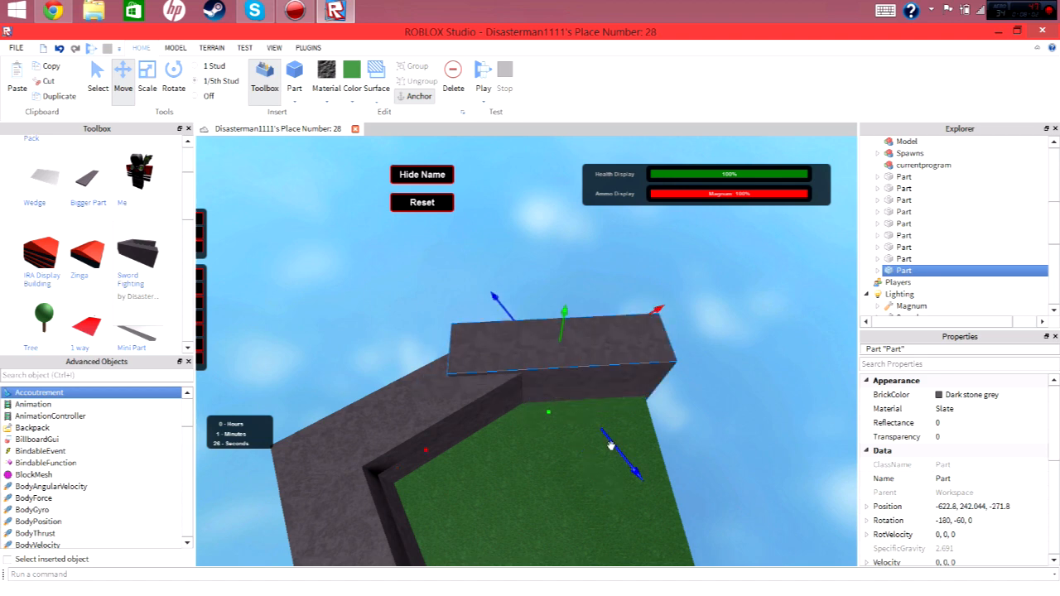
Step: Fine-tune the angled wall's horizontal position and lower it to line up with the neighbouring wall's top
{"action": "left_click_drag", "start_coordinate": [610, 445], "coordinate": [621, 458]}
{"action": "scroll", "coordinate": [646, 414], "scroll_direction": "up", "scroll_amount": 5}
{"action": "right_click_drag", "start_coordinate": [645, 414], "coordinate": [573, 245]}
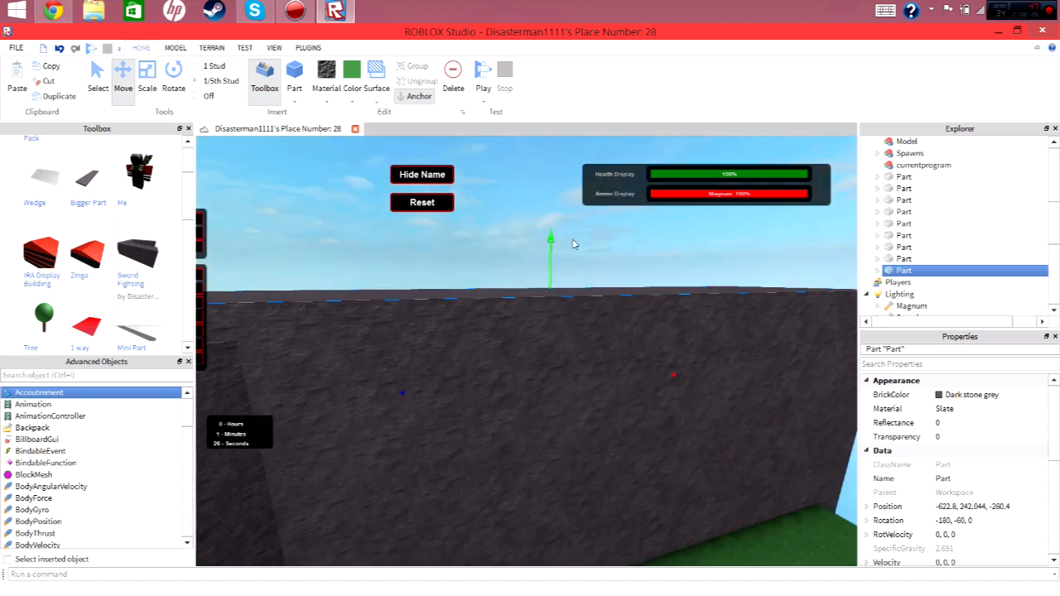
{"action": "left_click_drag", "start_coordinate": [573, 244], "coordinate": [567, 273]}
{"action": "left_click", "coordinate": [413, 201]}
{"action": "scroll", "coordinate": [435, 258], "scroll_direction": "up", "scroll_amount": 2}
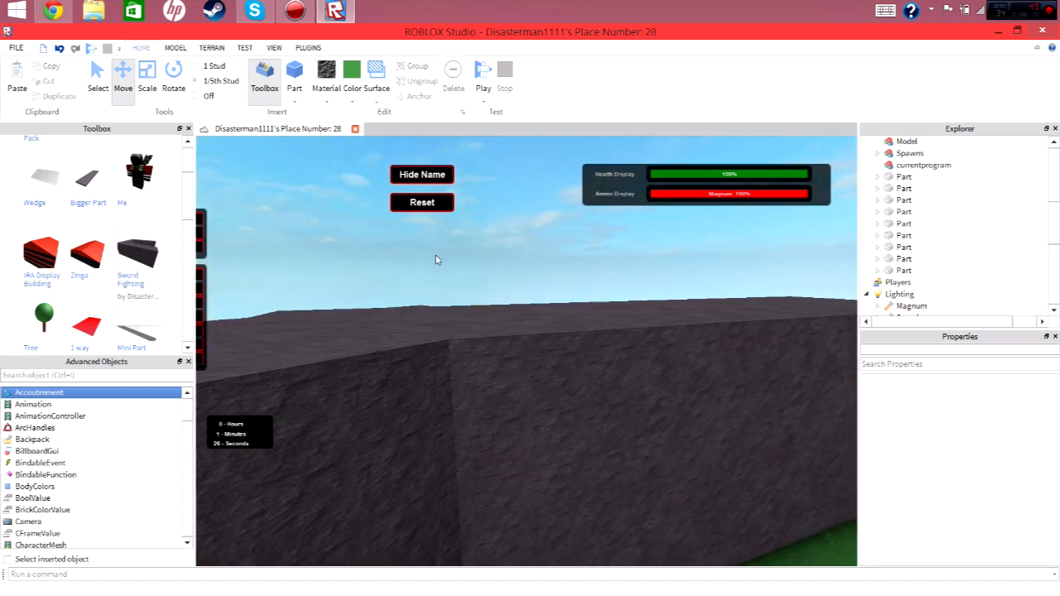
Step: Shorten the angled wall from its overhanging end so it sits flush at the corner with the neighbouring wall
{"action": "right_click_drag", "start_coordinate": [435, 259], "coordinate": [437, 279]}
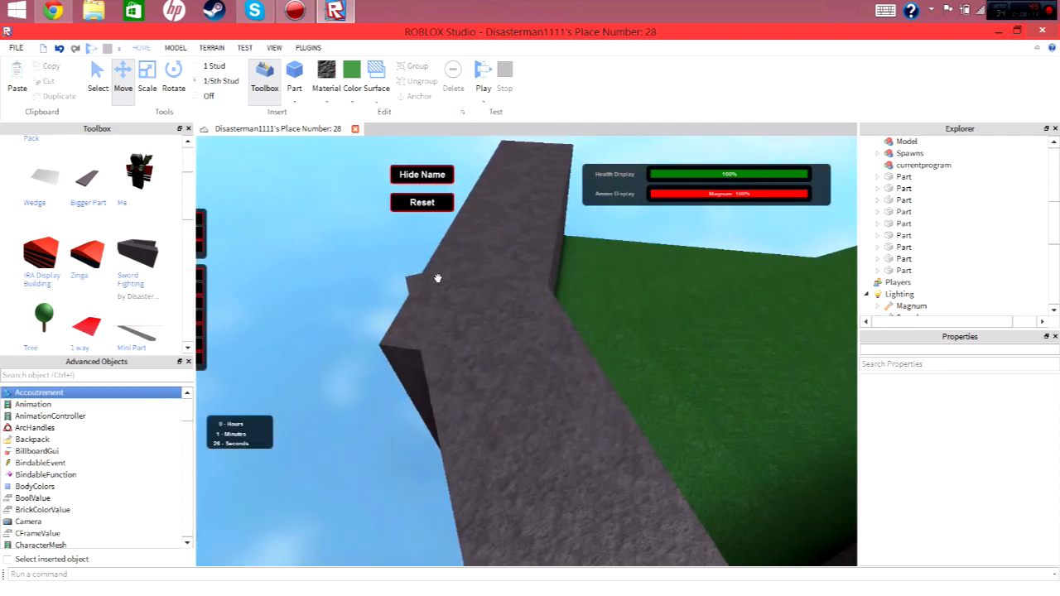
{"action": "left_click", "coordinate": [416, 347]}
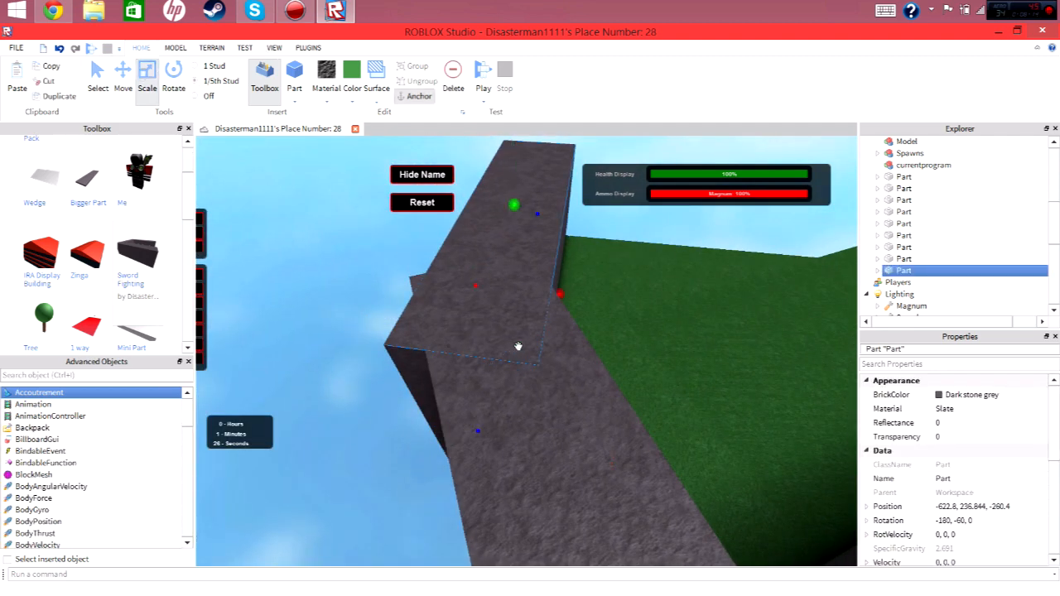
{"action": "left_click_drag", "start_coordinate": [518, 346], "coordinate": [540, 286]}
{"action": "left_click_drag", "start_coordinate": [474, 431], "coordinate": [505, 389]}
{"action": "left_click_drag", "start_coordinate": [480, 273], "coordinate": [471, 276]}
{"action": "key", "text": "w"}
{"action": "key", "text": "a"}
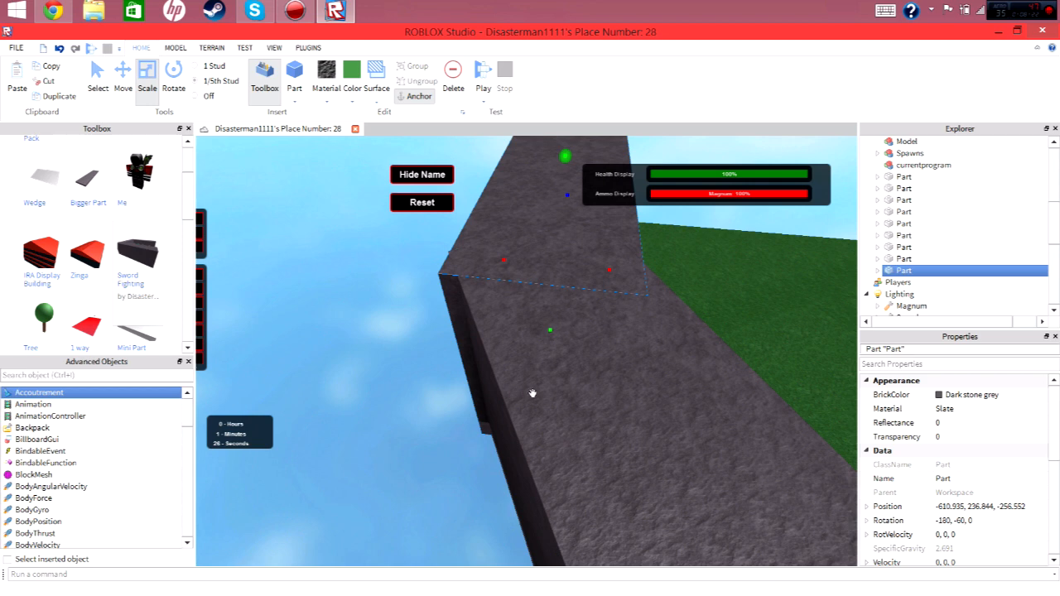
{"action": "left_click_drag", "start_coordinate": [533, 394], "coordinate": [539, 372]}
{"action": "left_click", "coordinate": [417, 313]}
Step: Duplicate the shortened angled wall and turn the copy to a rotation of 0, -30, 180
{"action": "key", "text": "w"}
{"action": "right_click_drag", "start_coordinate": [418, 308], "coordinate": [440, 300]}
{"action": "key", "text": "s"}
{"action": "key", "text": "d"}
{"action": "key", "text": "w"}
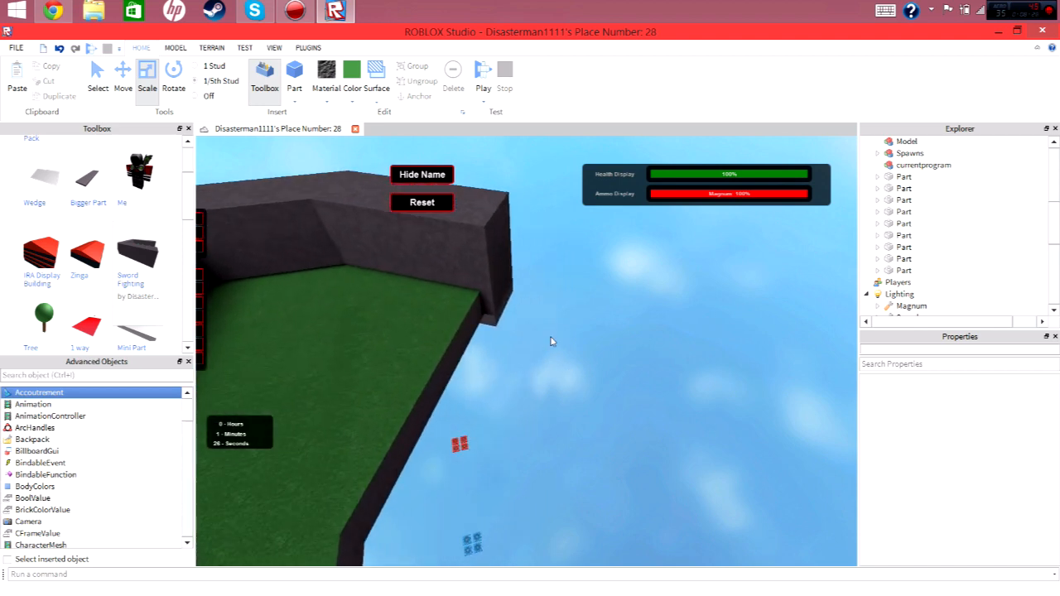
{"action": "right_click_drag", "start_coordinate": [552, 340], "coordinate": [532, 314]}
{"action": "left_click", "coordinate": [535, 312]}
{"action": "left_click_drag", "start_coordinate": [538, 301], "coordinate": [579, 308]}
{"action": "key", "text": "ctrl+d"}
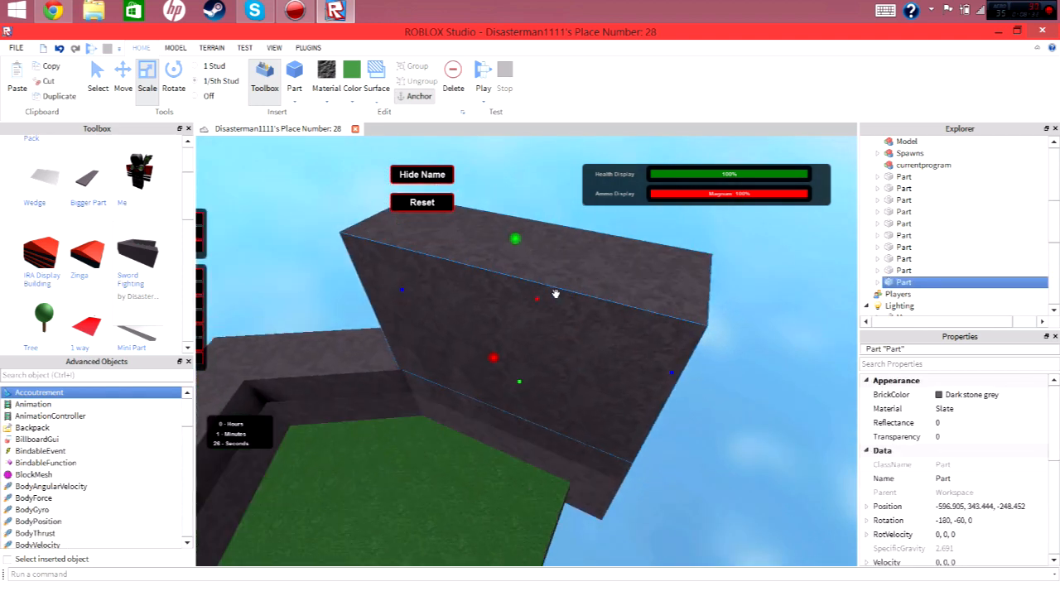
{"action": "key", "text": "ctrl+r"}
{"action": "left_click_drag", "start_coordinate": [549, 439], "coordinate": [525, 357]}
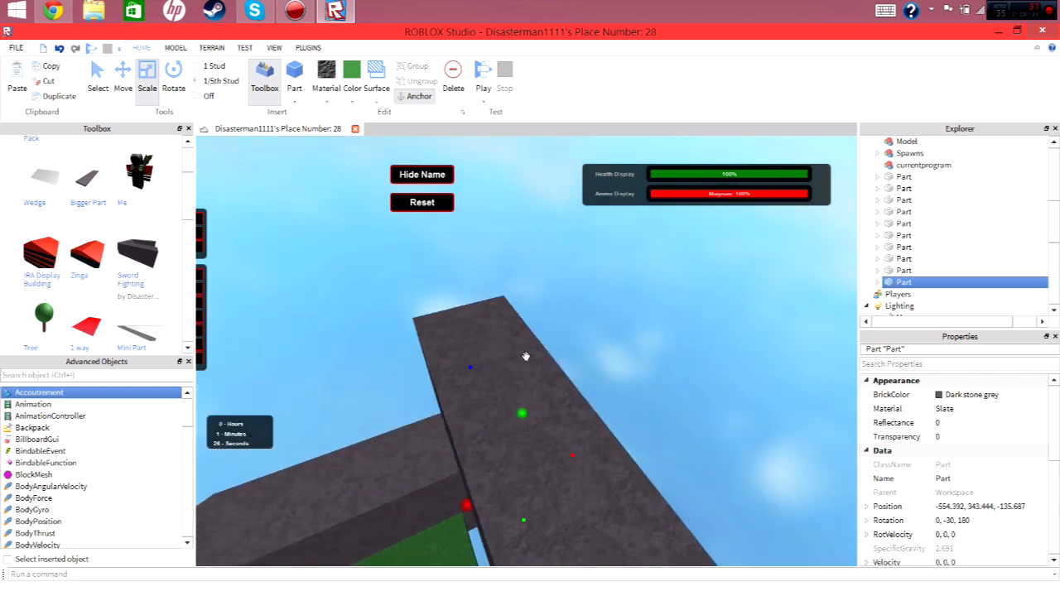
Step: Lower the rotated copy onto the terrain to a height of about 237, near the neighbouring wall's top
{"action": "right_click_drag", "start_coordinate": [525, 357], "coordinate": [526, 333]}
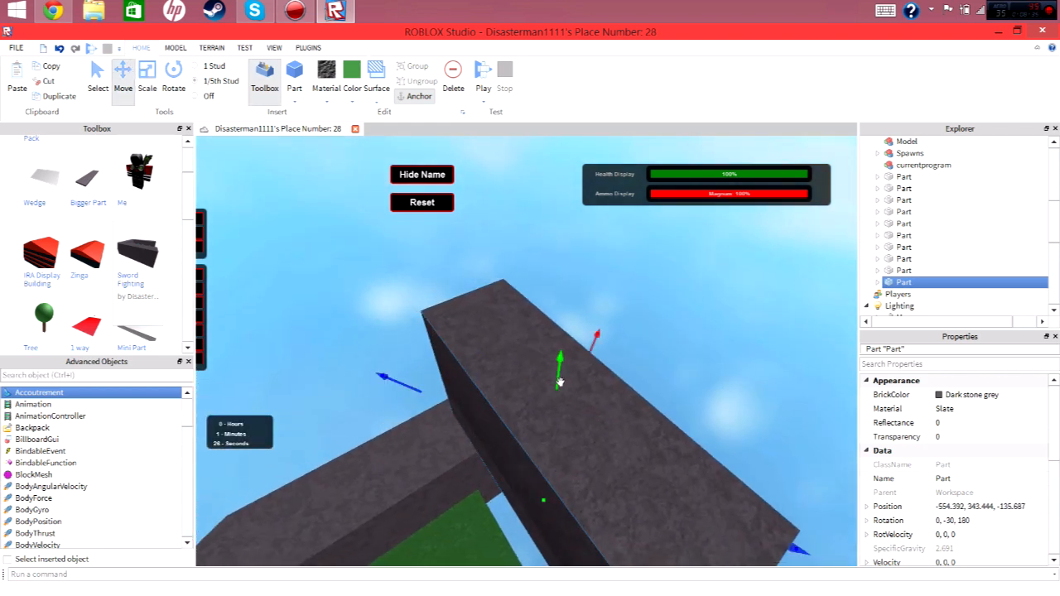
{"action": "left_click_drag", "start_coordinate": [560, 382], "coordinate": [581, 500]}
{"action": "right_click_drag", "start_coordinate": [558, 319], "coordinate": [501, 348]}
{"action": "key", "text": "w"}
{"action": "key", "text": "s"}
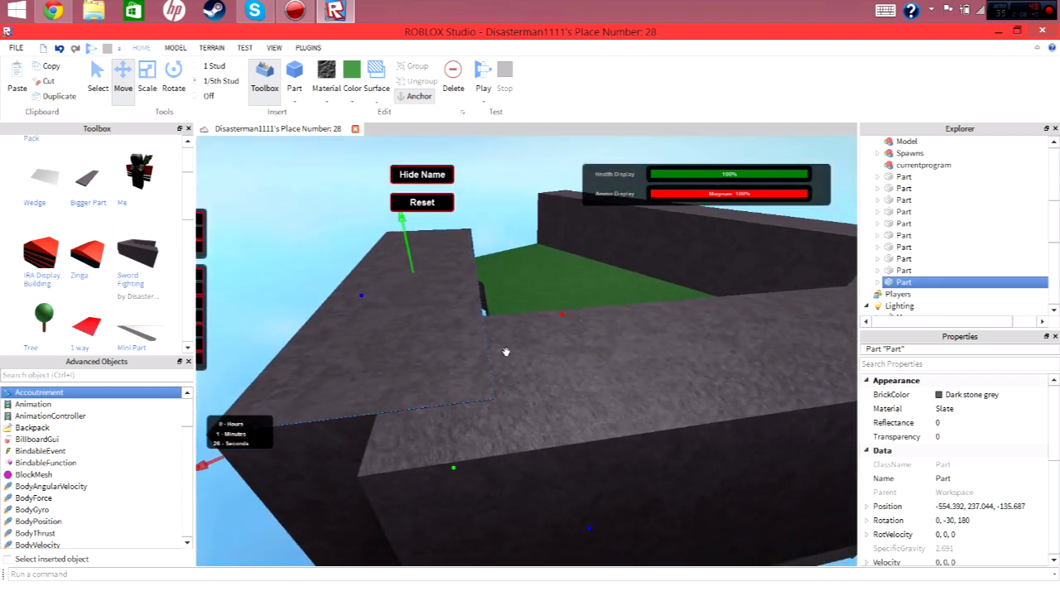
Step: Slide the new wall horizontally onto the end of the angled wall, to about -580.8, 237, -155.1
{"action": "key", "text": "w"}
{"action": "left_click_drag", "start_coordinate": [545, 316], "coordinate": [575, 314]}
{"action": "right_click_drag", "start_coordinate": [552, 336], "coordinate": [504, 386]}
{"action": "key", "text": "s"}
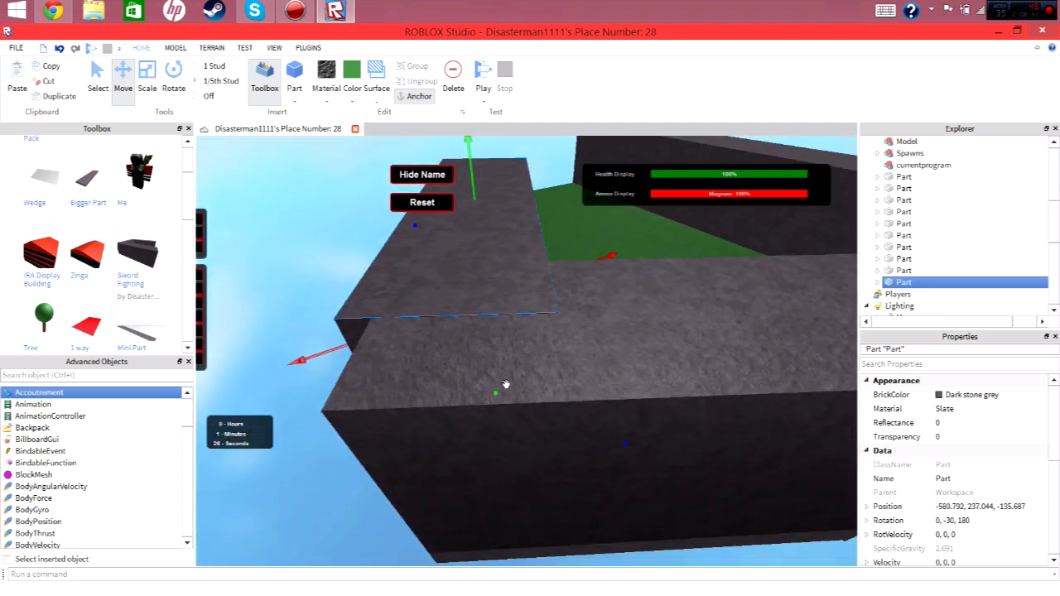
{"action": "left_click_drag", "start_coordinate": [494, 395], "coordinate": [490, 392]}
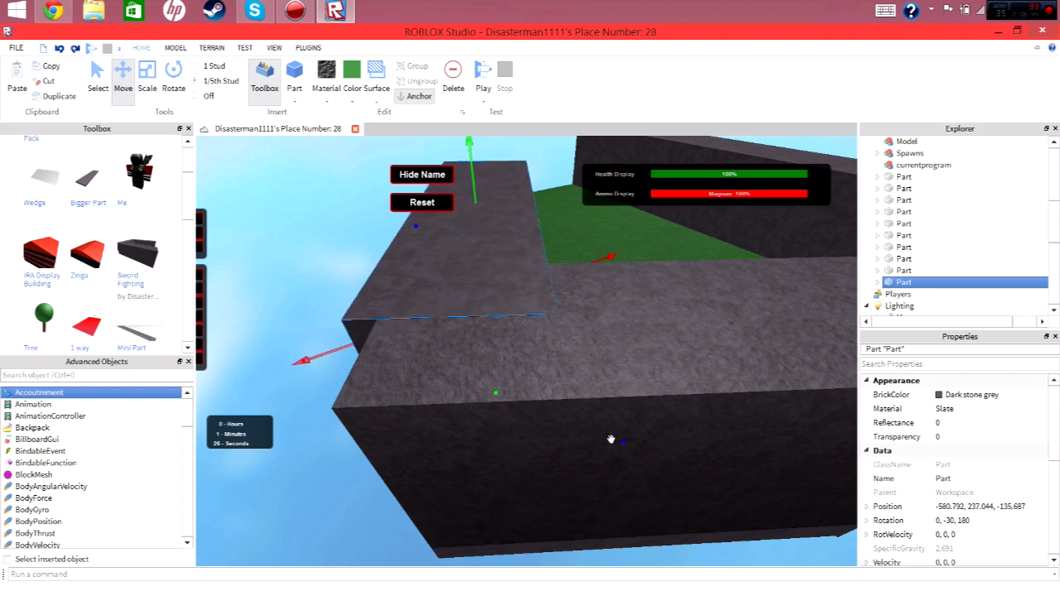
{"action": "left_click_drag", "start_coordinate": [610, 439], "coordinate": [610, 531]}
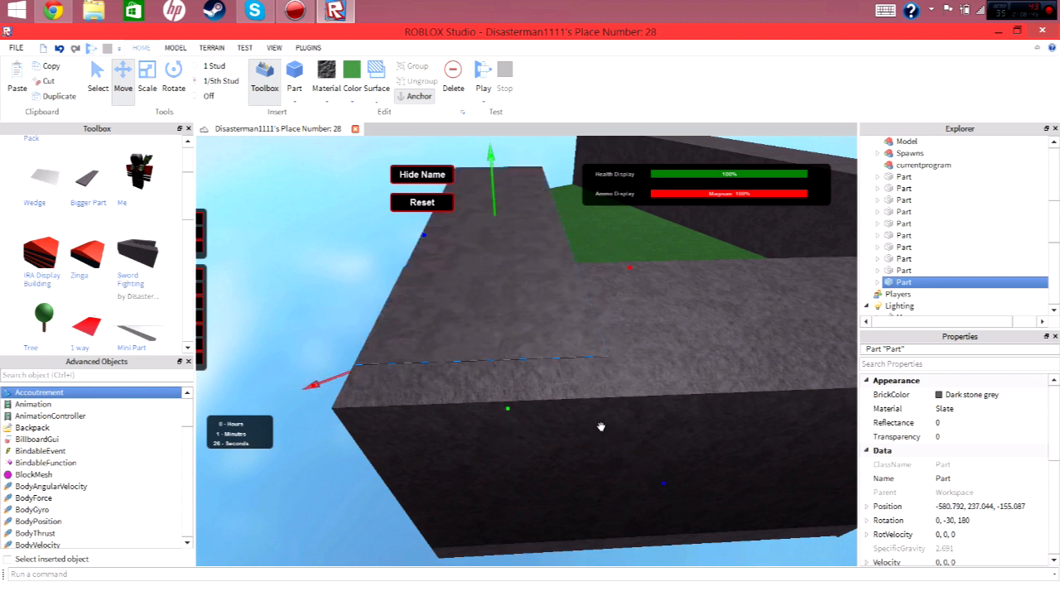
Step: Lengthen the new wall from its free end along the terrain's edge and shift it slightly outward
{"action": "key", "text": "w"}
{"action": "right_click_drag", "start_coordinate": [596, 364], "coordinate": [596, 364]}
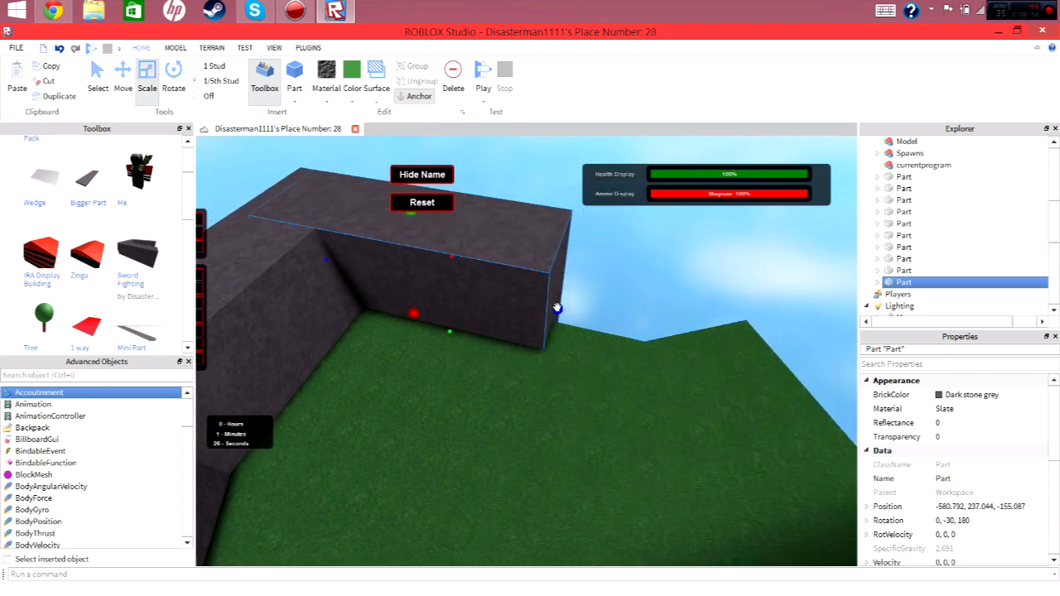
{"action": "left_click_drag", "start_coordinate": [556, 308], "coordinate": [687, 269]}
{"action": "left_click", "coordinate": [697, 267]}
{"action": "right_click_drag", "start_coordinate": [698, 267], "coordinate": [697, 268]}
{"action": "left_click", "coordinate": [570, 284]}
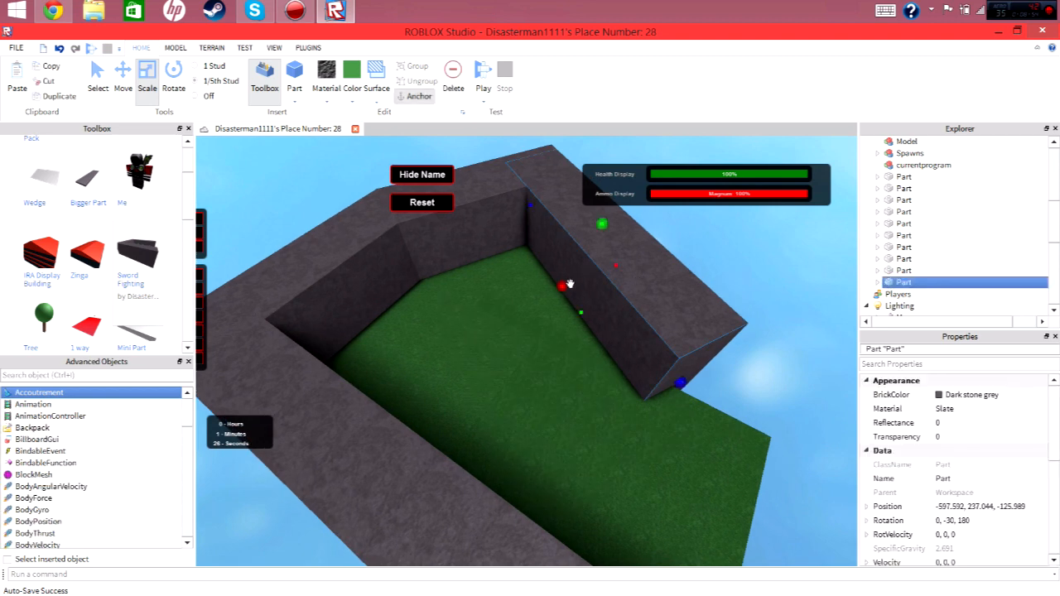
{"action": "left_click_drag", "start_coordinate": [561, 287], "coordinate": [615, 222]}
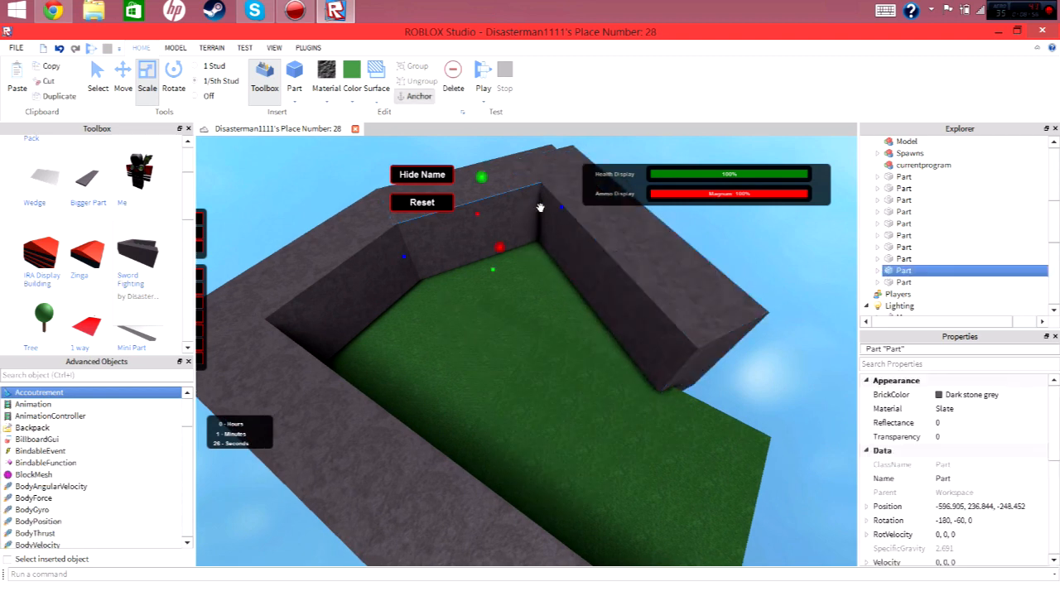
Step: Duplicate the short angled wall at the terrain's end and turn the copy to a rotation of -0, -0, 180
{"action": "left_click_drag", "start_coordinate": [544, 204], "coordinate": [530, 192]}
{"action": "left_click", "coordinate": [509, 152]}
{"action": "right_click_drag", "start_coordinate": [513, 153], "coordinate": [515, 153]}
{"action": "scroll", "coordinate": [515, 153], "scroll_direction": "down", "scroll_amount": 5}
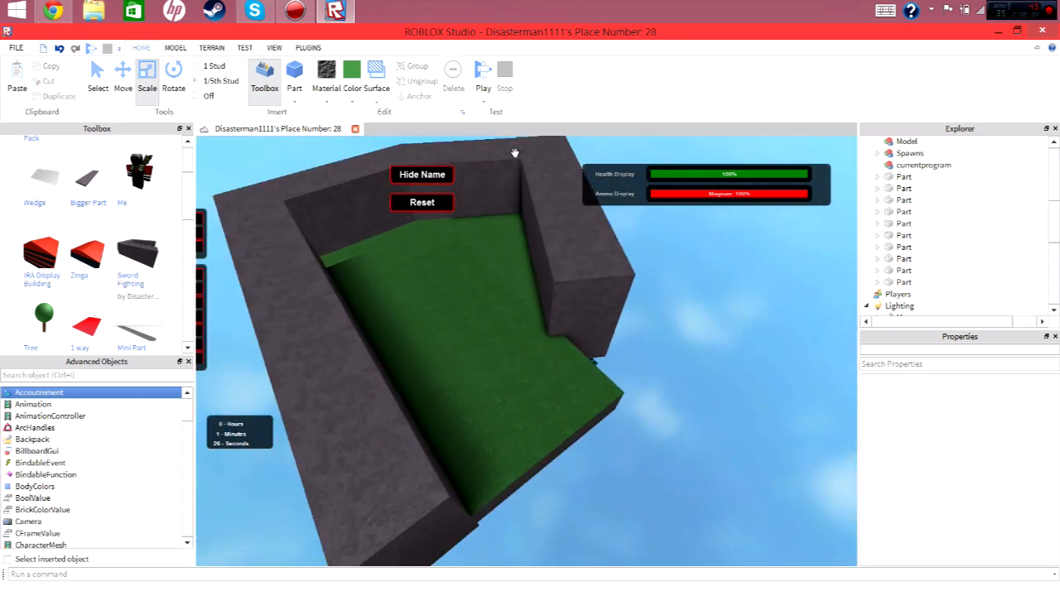
{"action": "left_click", "coordinate": [506, 207]}
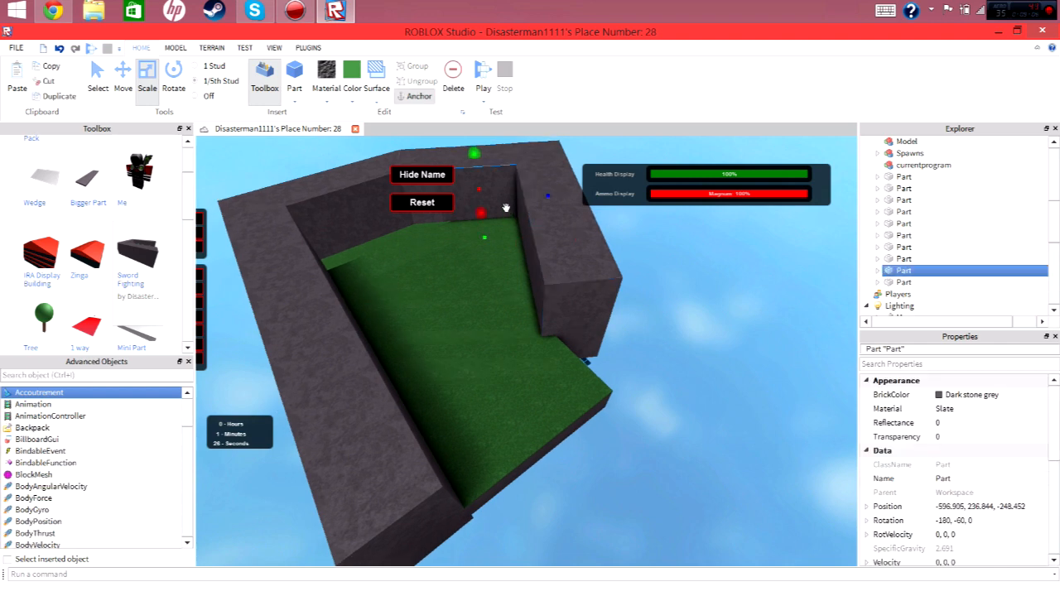
{"action": "key", "text": "ctrl+d"}
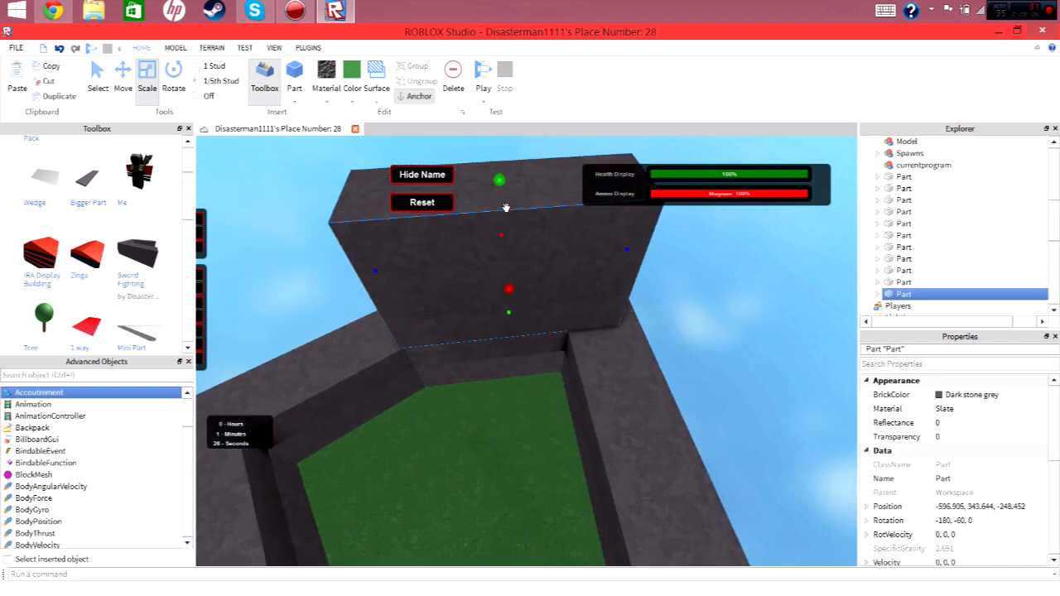
{"action": "left_click_drag", "start_coordinate": [549, 265], "coordinate": [776, 361]}
{"action": "left_click_drag", "start_coordinate": [743, 420], "coordinate": [652, 478]}
{"action": "left_click_drag", "start_coordinate": [602, 506], "coordinate": [717, 414]}
Step: Move the copy to the lengthened wall's free end and lower it to a height of 236.844
{"action": "key", "text": "w"}
{"action": "right_click_drag", "start_coordinate": [717, 414], "coordinate": [719, 420]}
{"action": "key", "text": "s"}
{"action": "key", "text": "s"}
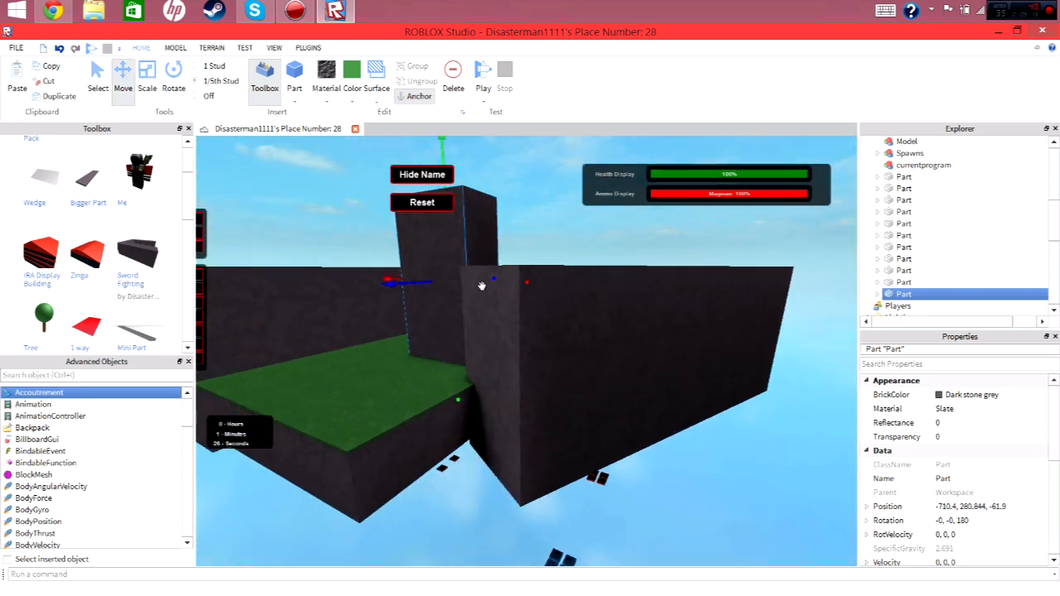
{"action": "left_click_drag", "start_coordinate": [528, 284], "coordinate": [526, 531]}
{"action": "key", "text": "w"}
{"action": "right_click_drag", "start_coordinate": [528, 415], "coordinate": [529, 414]}
{"action": "key", "text": "s"}
{"action": "key", "text": "w"}
{"action": "key", "text": "s"}
{"action": "left_click_drag", "start_coordinate": [554, 370], "coordinate": [562, 375]}
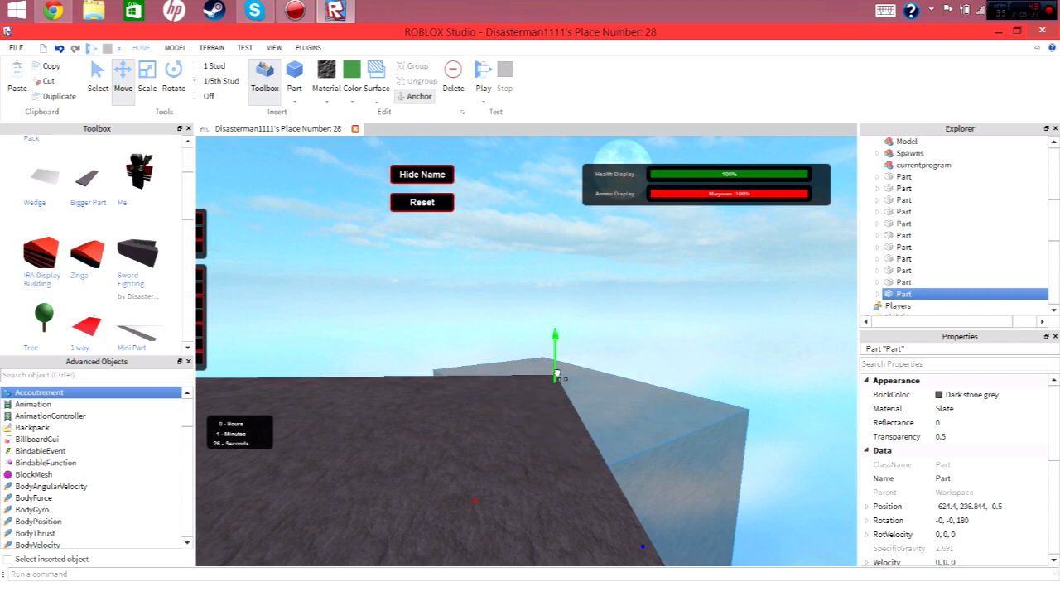
{"action": "left_click_drag", "start_coordinate": [557, 372], "coordinate": [556, 375]}
Step: Fine-tune the copy's horizontal position against the lengthened wall, to about -642.6, 236.8, -7.9
{"action": "right_click_drag", "start_coordinate": [601, 464], "coordinate": [601, 466]}
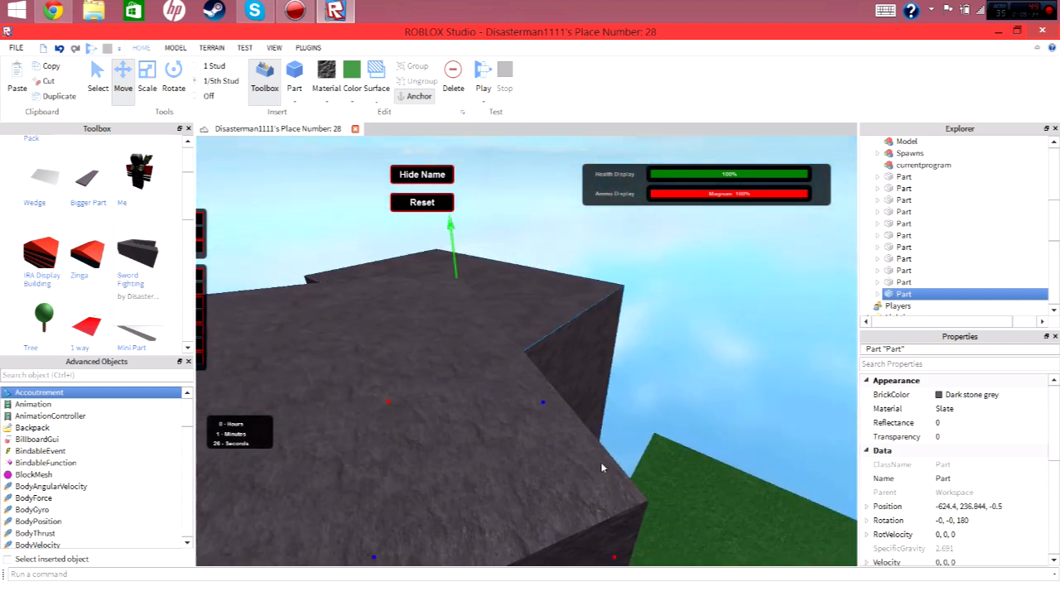
{"action": "scroll", "coordinate": [600, 464], "scroll_direction": "down", "scroll_amount": 2}
{"action": "left_click_drag", "start_coordinate": [550, 398], "coordinate": [533, 417]}
{"action": "right_click_drag", "start_coordinate": [609, 450], "coordinate": [610, 452]}
{"action": "left_click", "coordinate": [477, 392]}
{"action": "left_click", "coordinate": [476, 381]}
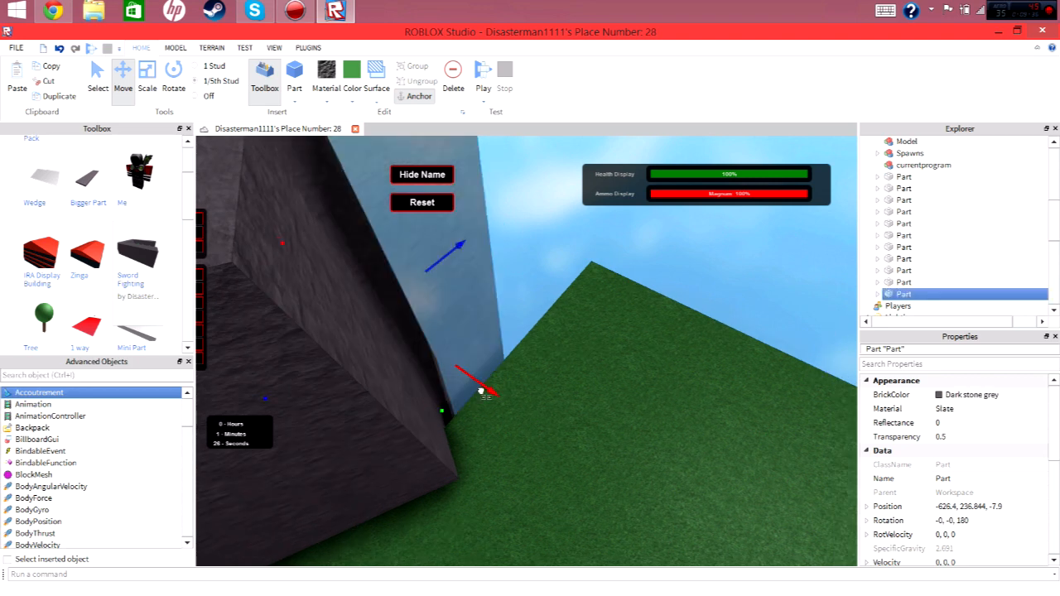
{"action": "right_click_drag", "start_coordinate": [524, 424], "coordinate": [524, 423]}
{"action": "left_click_drag", "start_coordinate": [524, 423], "coordinate": [519, 424]}
Step: Lengthen the copied wall from its free end until it reaches the edge of the grass
{"action": "right_click_drag", "start_coordinate": [502, 384], "coordinate": [500, 381]}
{"action": "key", "text": "d"}
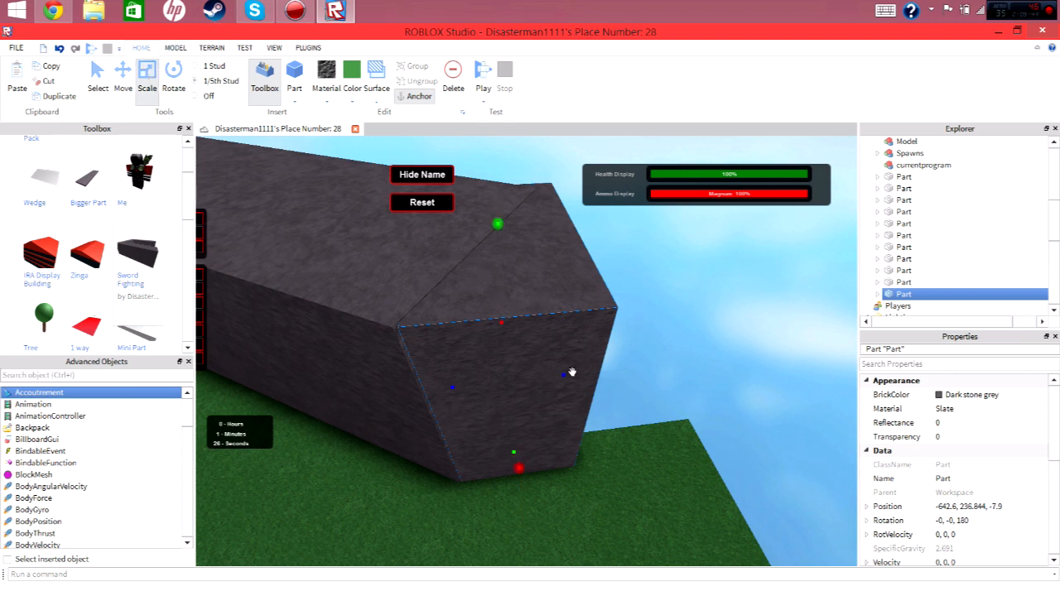
{"action": "left_click_drag", "start_coordinate": [572, 372], "coordinate": [682, 372]}
{"action": "key", "text": "d"}
{"action": "left_click", "coordinate": [736, 475]}
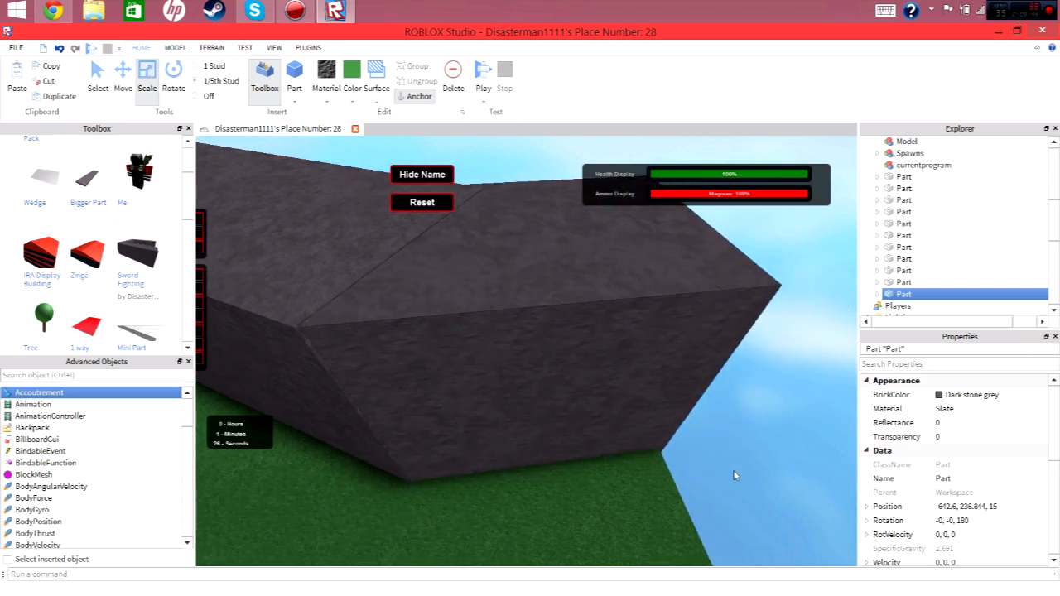
Step: Examine the slate walls enclosing the terrain and the grass area between them
{"action": "right_click_drag", "start_coordinate": [736, 475], "coordinate": [718, 430]}
{"action": "key", "text": "s"}
{"action": "key", "text": "w"}
{"action": "key", "text": "w"}
{"action": "right_click_drag", "start_coordinate": [640, 412], "coordinate": [640, 412]}
{"action": "key", "text": "w"}
{"action": "key", "text": "s"}
{"action": "key", "text": "w"}
{"action": "key", "text": "s"}
{"action": "key", "text": "w"}
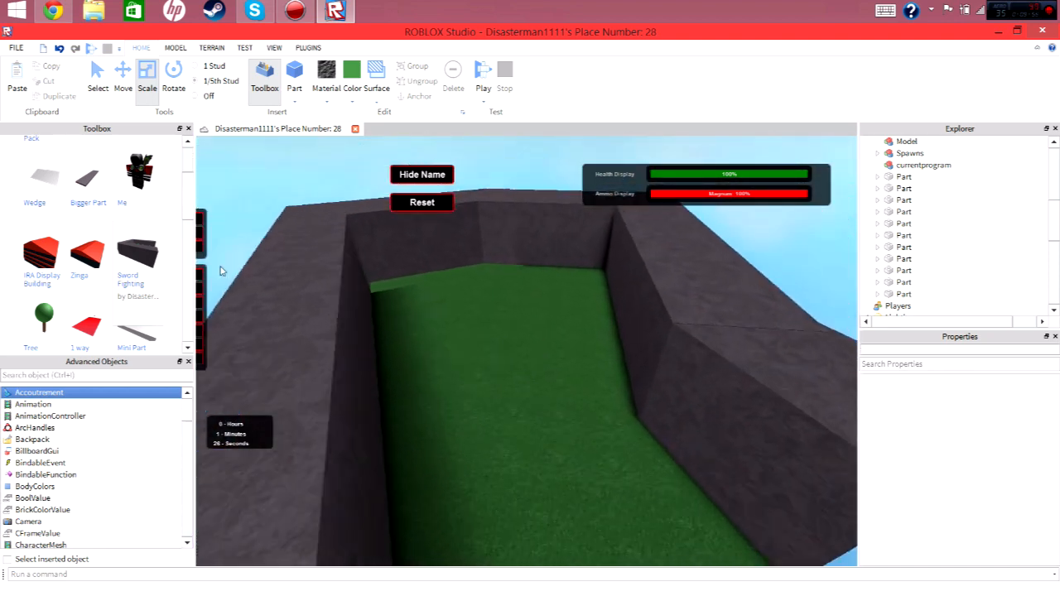
Step: Insert a Bigger Part on the grass and reshape it into a wider flat strip near the terrain's open end
{"action": "left_click", "coordinate": [91, 184]}
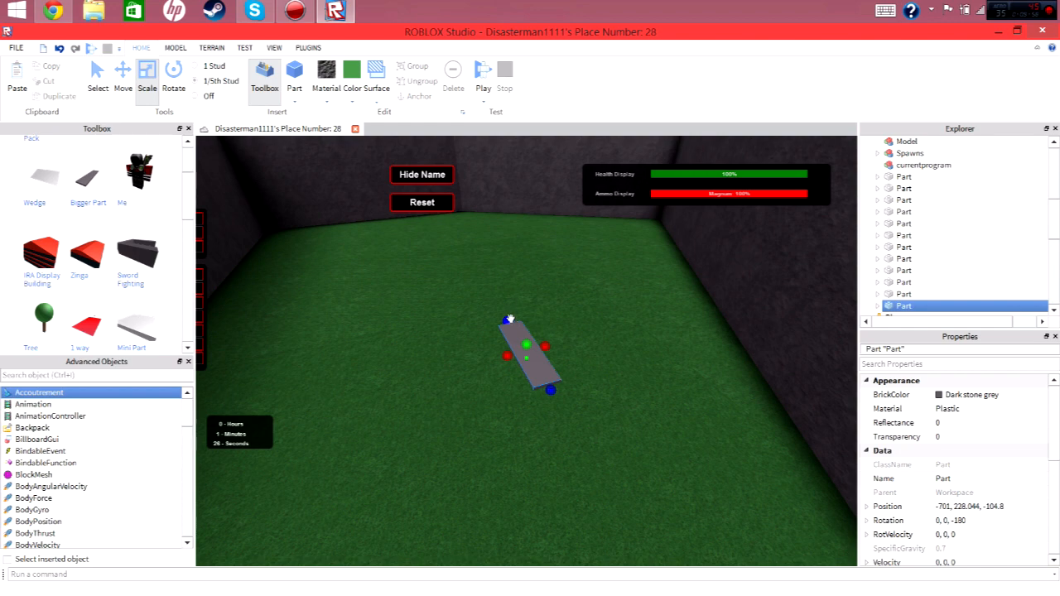
{"action": "left_click_drag", "start_coordinate": [510, 319], "coordinate": [503, 310]}
{"action": "key", "text": "w"}
{"action": "right_click_drag", "start_coordinate": [515, 327], "coordinate": [488, 271]}
{"action": "left_click_drag", "start_coordinate": [481, 246], "coordinate": [551, 253]}
{"action": "key", "text": "s"}
{"action": "right_click_drag", "start_coordinate": [566, 307], "coordinate": [566, 307]}
{"action": "left_click_drag", "start_coordinate": [497, 392], "coordinate": [662, 350]}
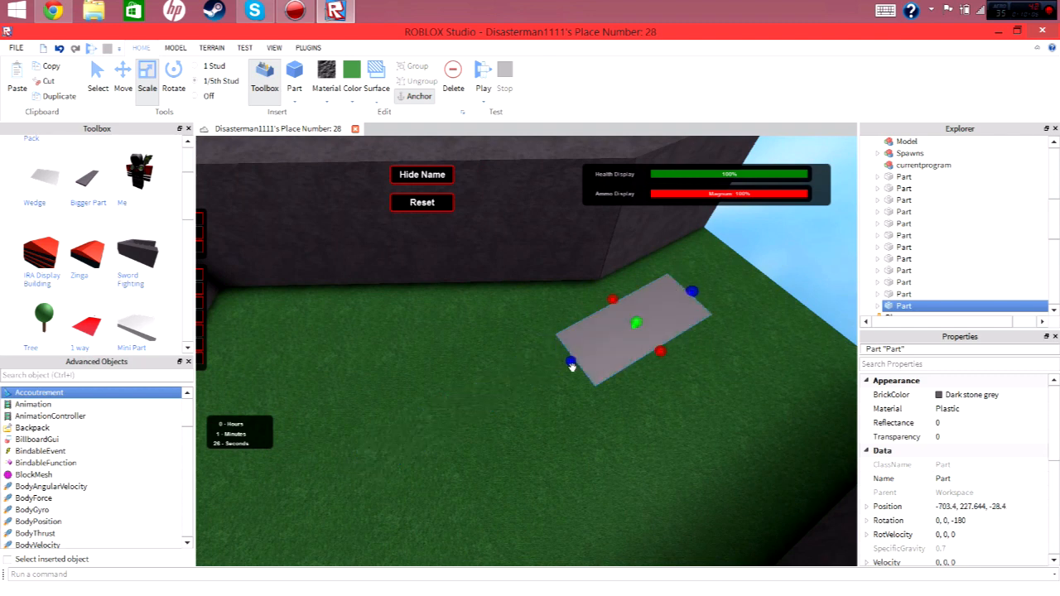
Step: Lengthen the flat strip across the grass, centring it at about -703.4, 227.6, -44.8
{"action": "left_click_drag", "start_coordinate": [569, 361], "coordinate": [533, 378]}
{"action": "right_click_drag", "start_coordinate": [533, 378], "coordinate": [532, 377]}
{"action": "left_click_drag", "start_coordinate": [533, 378], "coordinate": [531, 380]}
{"action": "right_click_drag", "start_coordinate": [532, 377], "coordinate": [532, 381]}
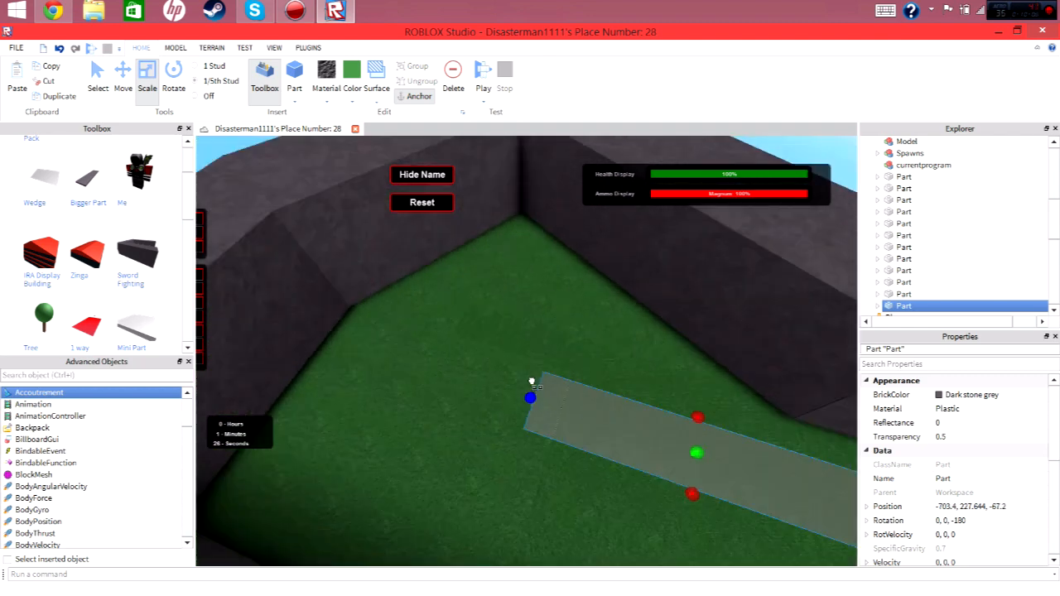
{"action": "left_click_drag", "start_coordinate": [532, 380], "coordinate": [641, 415]}
{"action": "right_click_drag", "start_coordinate": [642, 416], "coordinate": [689, 371]}
{"action": "left_click", "coordinate": [769, 303]}
{"action": "left_click", "coordinate": [654, 336]}
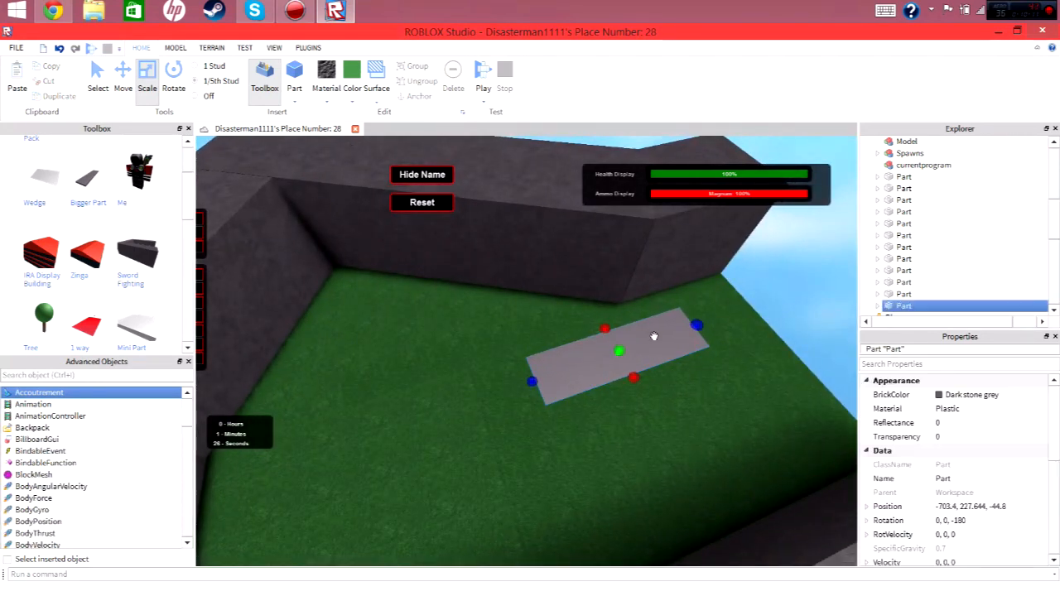
Step: Recolour the flat strip Medium stone grey
{"action": "left_click", "coordinate": [352, 103]}
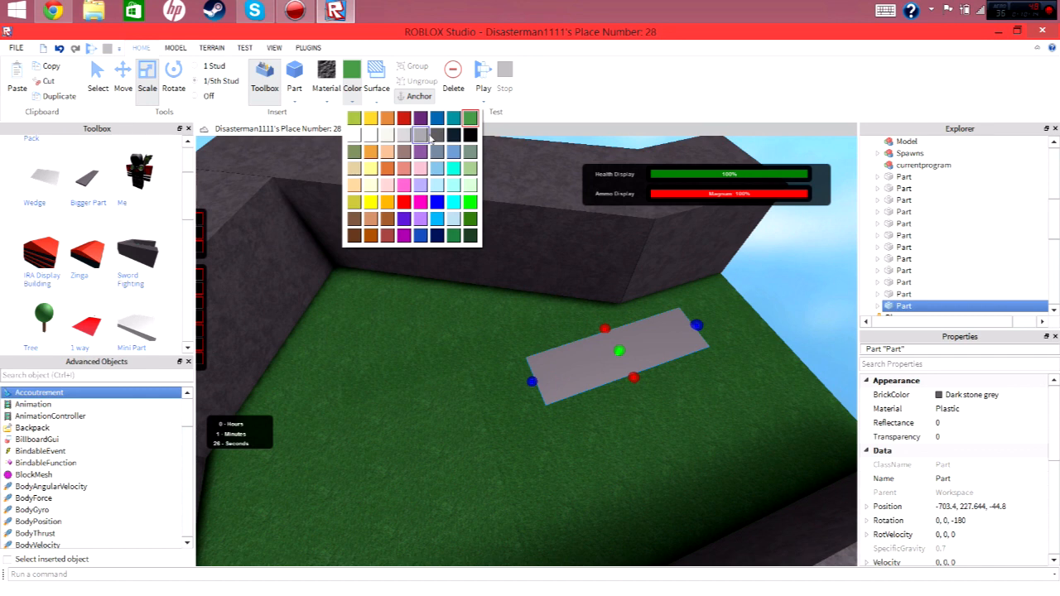
{"action": "left_click", "coordinate": [426, 135]}
{"action": "left_click", "coordinate": [779, 297]}
{"action": "right_click_drag", "start_coordinate": [744, 317], "coordinate": [745, 318]}
Step: Duplicate the grey strip, place the copy beyond its far end and shorten it
{"action": "left_click", "coordinate": [592, 351]}
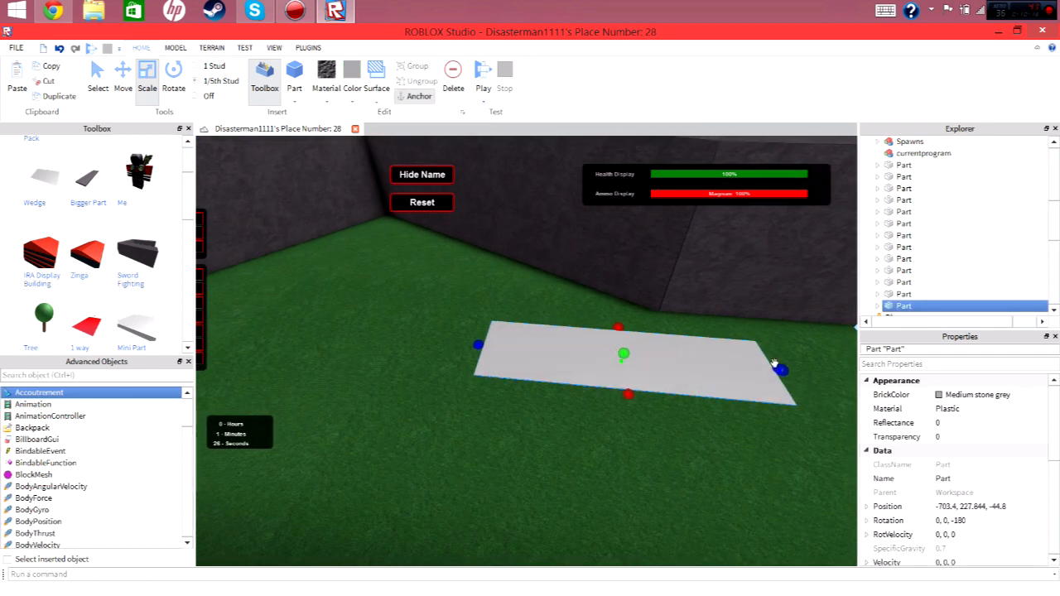
{"action": "left_click_drag", "start_coordinate": [581, 351], "coordinate": [396, 295]}
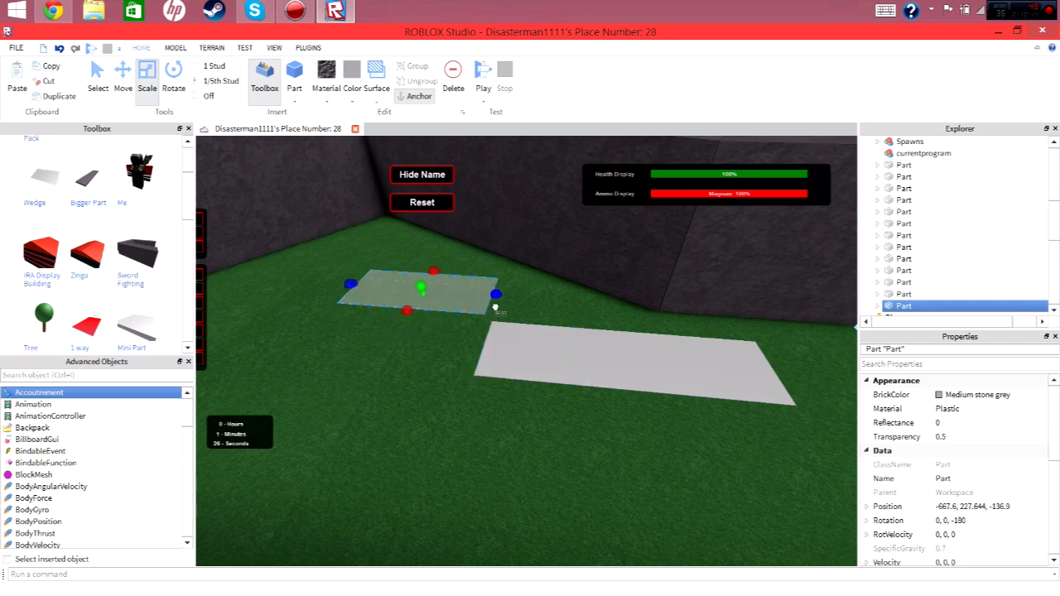
{"action": "left_click_drag", "start_coordinate": [495, 308], "coordinate": [487, 305]}
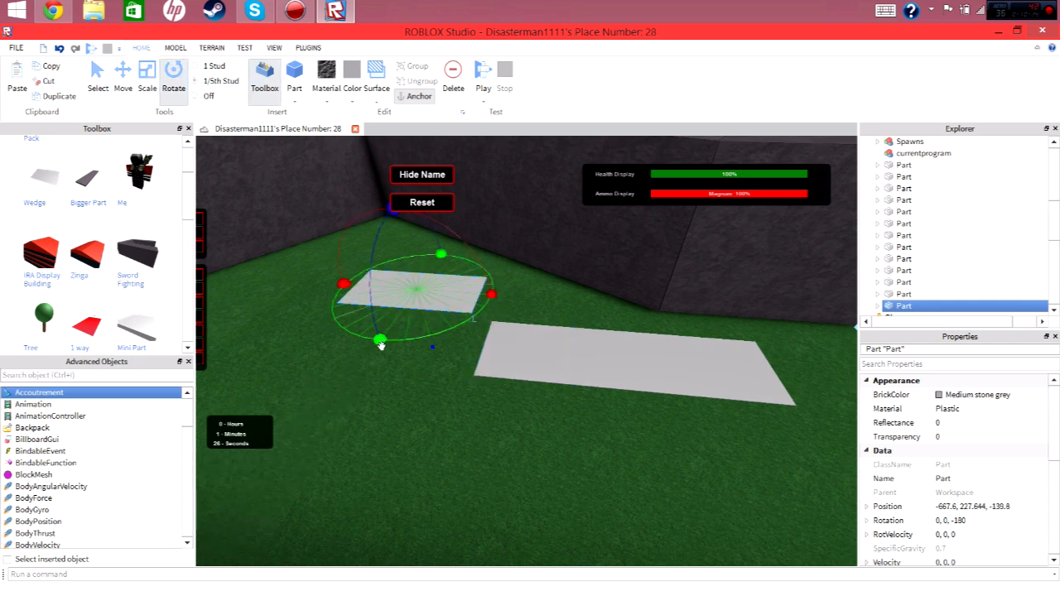
Step: Rotate the shortened copy to 0, -30, -180 and extend its near end to meet the first strip
{"action": "left_click", "coordinate": [373, 327]}
{"action": "left_click", "coordinate": [397, 313]}
{"action": "left_click_drag", "start_coordinate": [379, 340], "coordinate": [379, 342]}
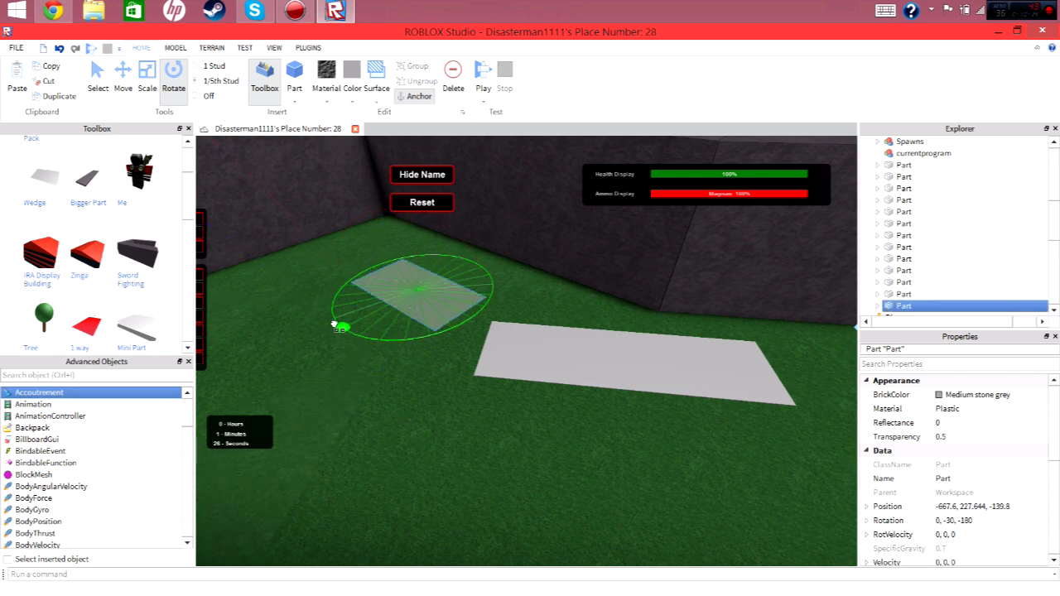
{"action": "left_click_drag", "start_coordinate": [318, 314], "coordinate": [343, 328]}
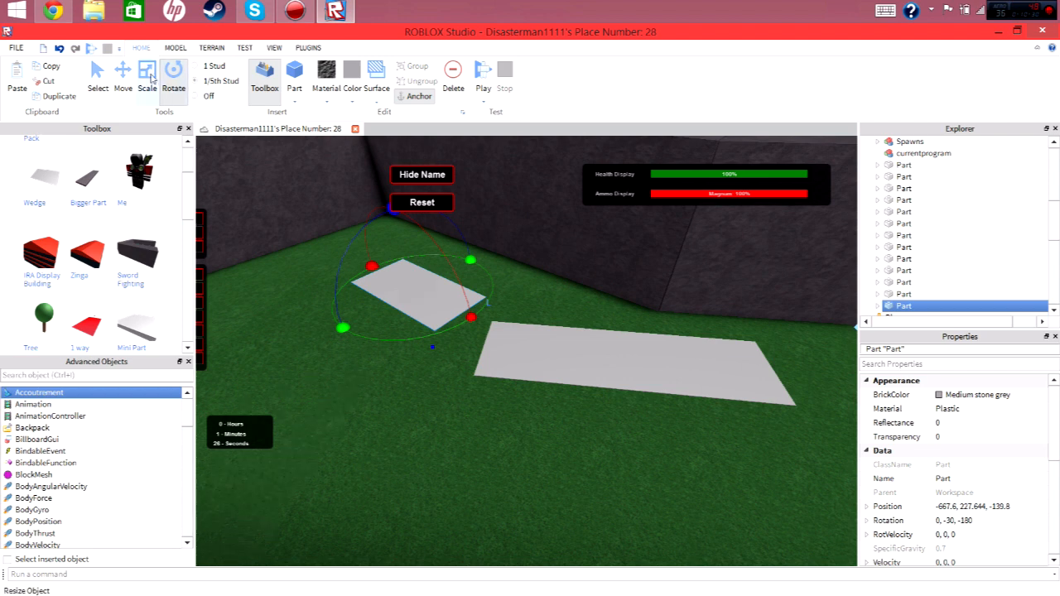
{"action": "left_click_drag", "start_coordinate": [470, 313], "coordinate": [496, 330]}
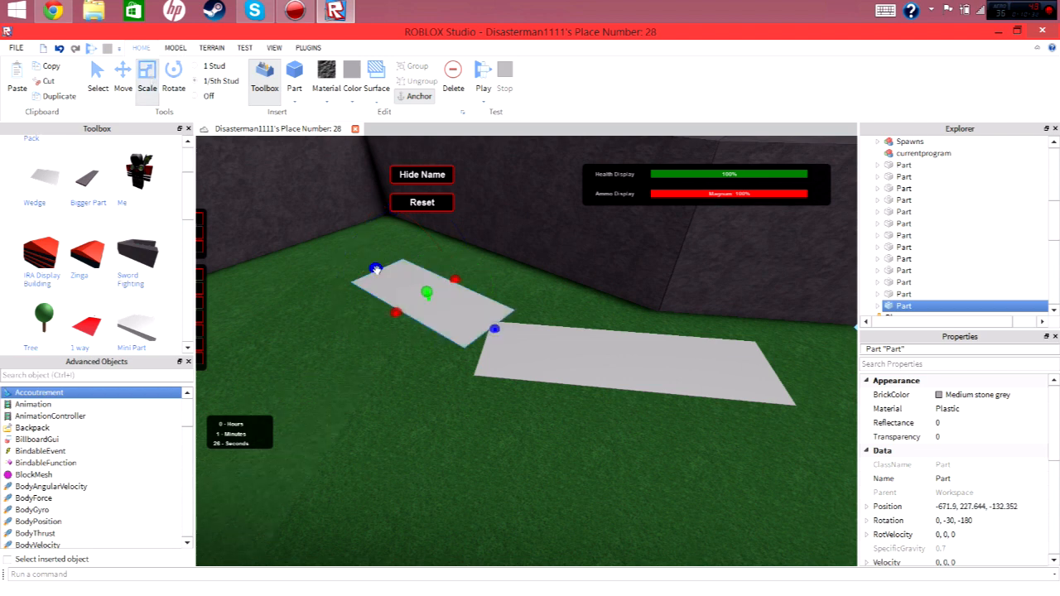
Step: Lengthen the angled grey strip at its far end, duplicate it and lay the turned copy on the grass at -749.7, 227.644, -139.2
{"action": "left_click_drag", "start_coordinate": [376, 269], "coordinate": [352, 255]}
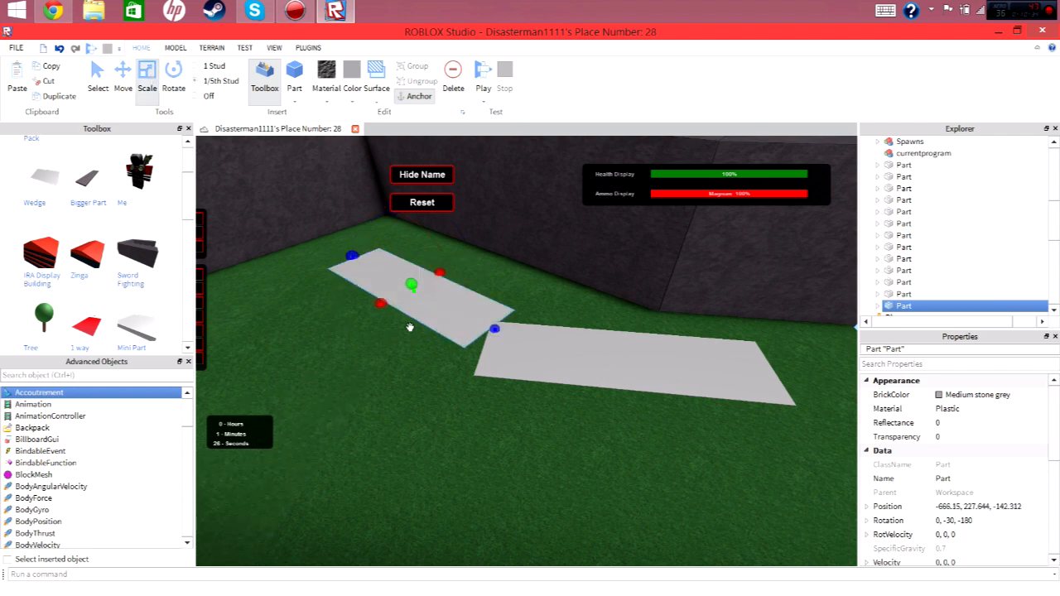
{"action": "key", "text": "ctrl+d"}
{"action": "left_click_drag", "start_coordinate": [431, 328], "coordinate": [344, 411]}
{"action": "key", "text": "ctrl+r"}
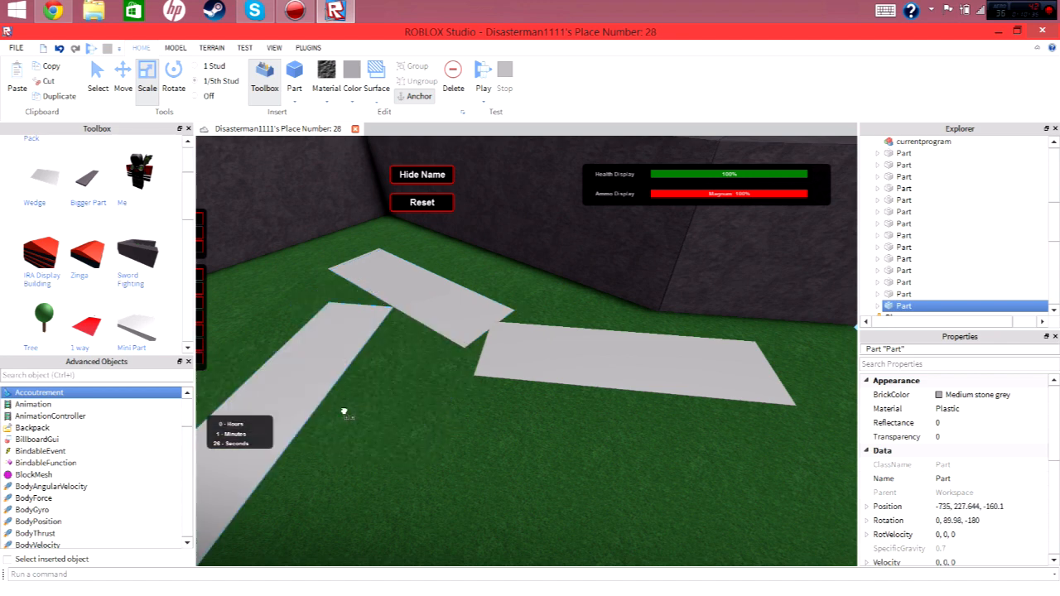
{"action": "right_click_drag", "start_coordinate": [344, 411], "coordinate": [370, 365]}
{"action": "key", "text": "s"}
{"action": "key", "text": "d"}
{"action": "left_click_drag", "start_coordinate": [644, 371], "coordinate": [630, 410]}
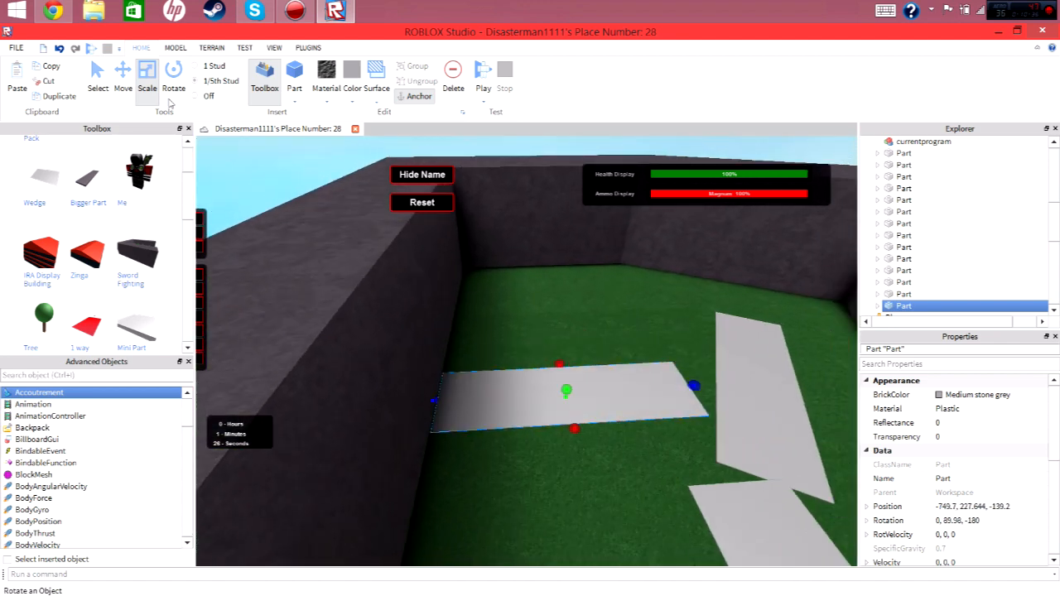
Step: Rotate the new strip copy to 0, 15, -180 and move it to -728.9, 227.644, -158.8 so it branches off the junction
{"action": "left_click", "coordinate": [169, 99]}
{"action": "left_click_drag", "start_coordinate": [610, 547], "coordinate": [477, 423]}
{"action": "left_click", "coordinate": [425, 459]}
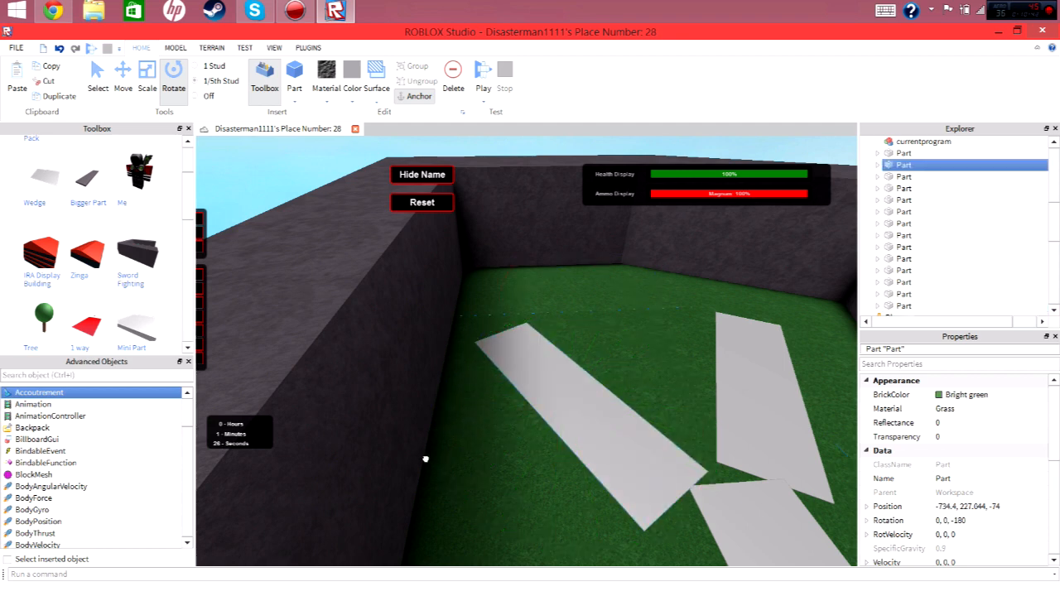
{"action": "left_click", "coordinate": [535, 426]}
{"action": "left_click_drag", "start_coordinate": [436, 465], "coordinate": [405, 431]}
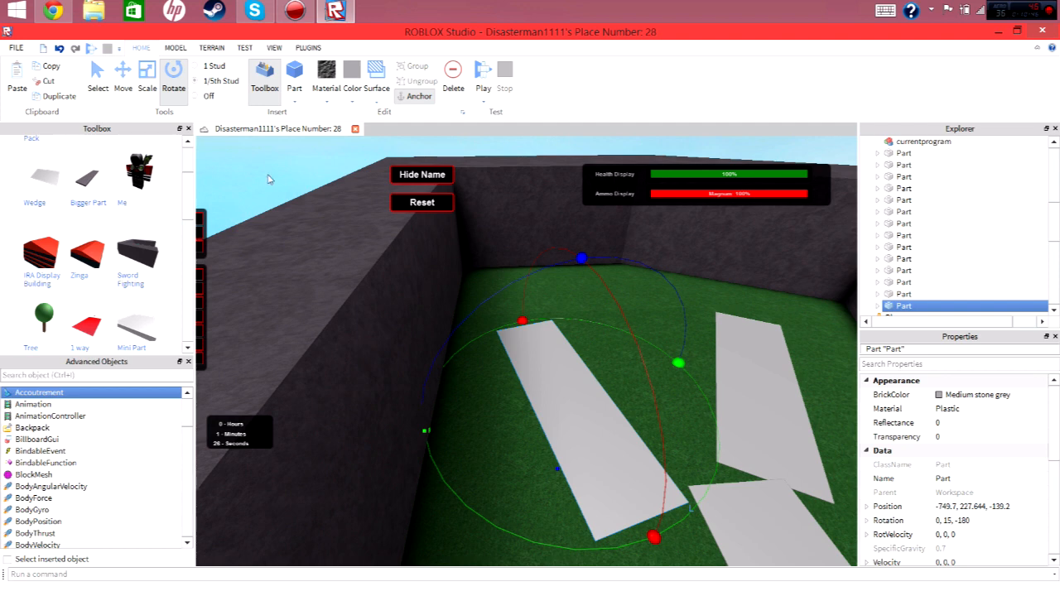
{"action": "left_click", "coordinate": [122, 79]}
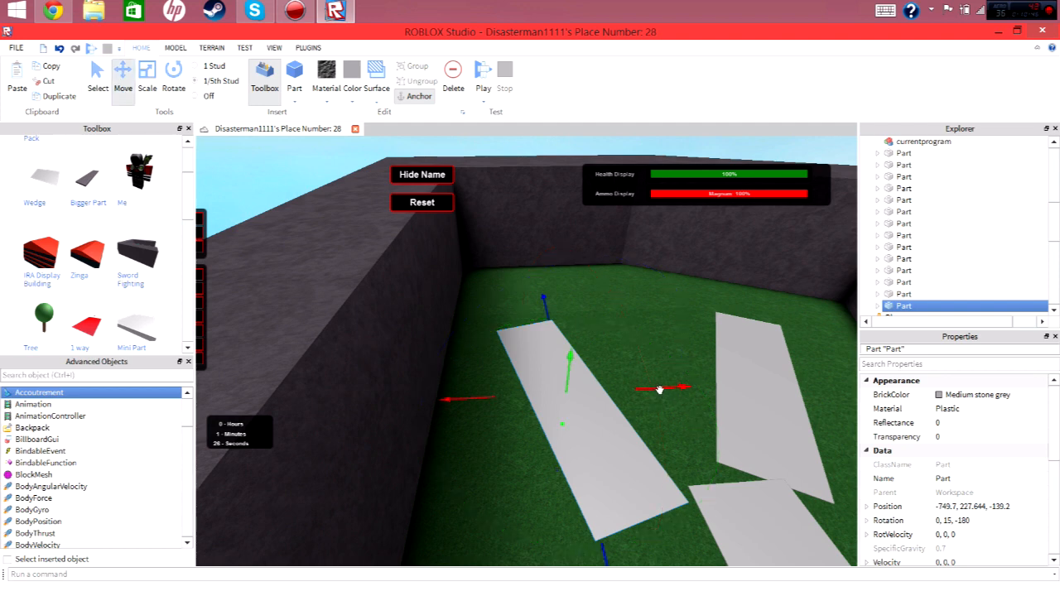
{"action": "left_click_drag", "start_coordinate": [660, 389], "coordinate": [569, 303]}
{"action": "left_click_drag", "start_coordinate": [530, 366], "coordinate": [514, 371]}
{"action": "right_click_drag", "start_coordinate": [634, 371], "coordinate": [500, 315]}
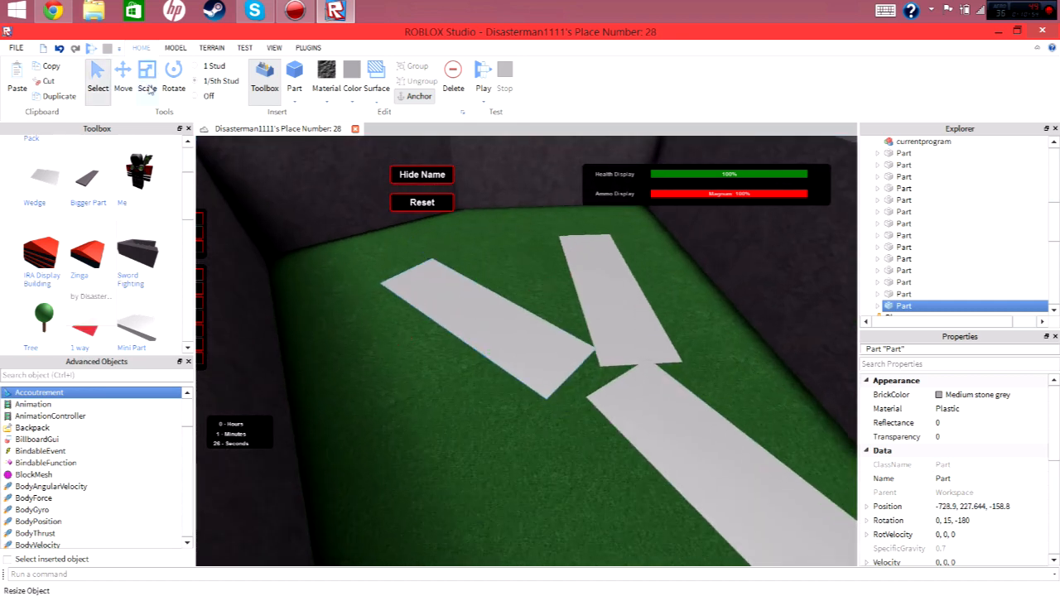
Step: Duplicate the -30° strip over the junction, resize the copy and round it into a disc with a CylinderMesh covering where the strips meet
{"action": "left_click", "coordinate": [594, 297]}
{"action": "key", "text": "ctrl+d"}
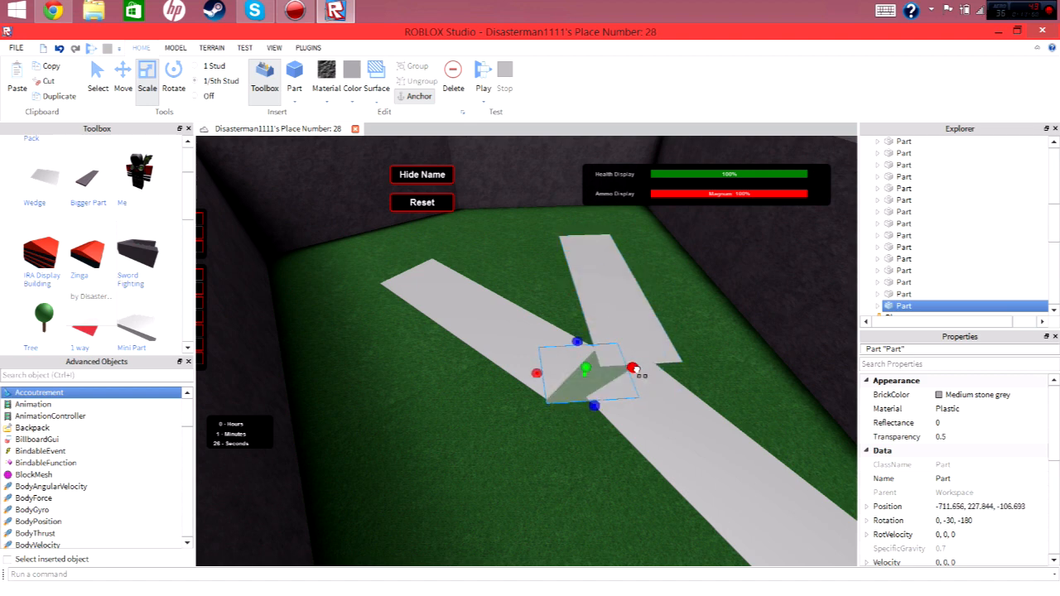
{"action": "left_click_drag", "start_coordinate": [603, 340], "coordinate": [595, 318]}
{"action": "scroll", "coordinate": [76, 486], "scroll_direction": "down", "scroll_amount": 4}
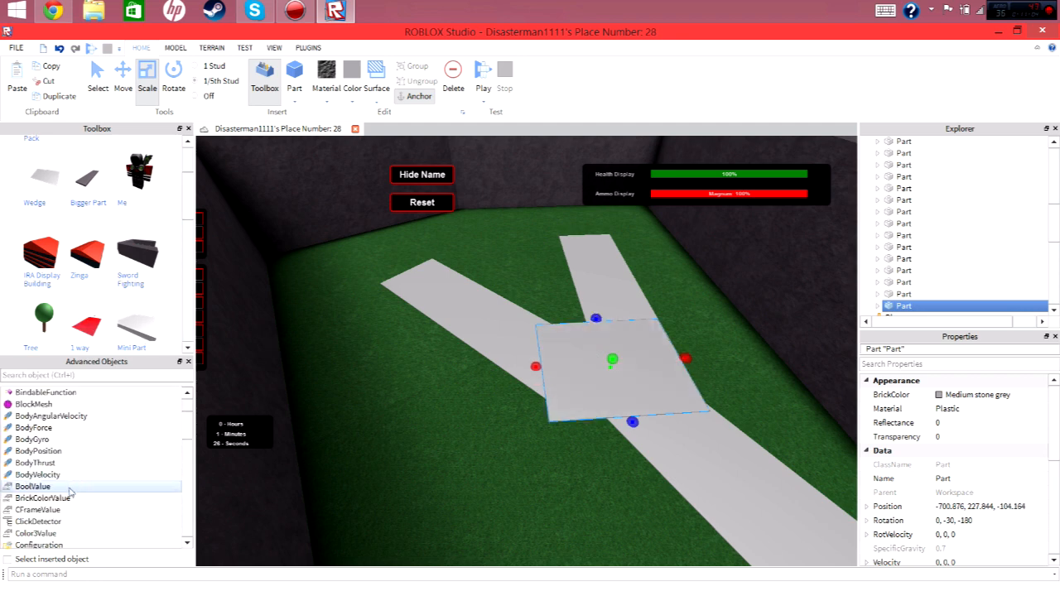
{"action": "right_click_drag", "start_coordinate": [361, 358], "coordinate": [362, 357]}
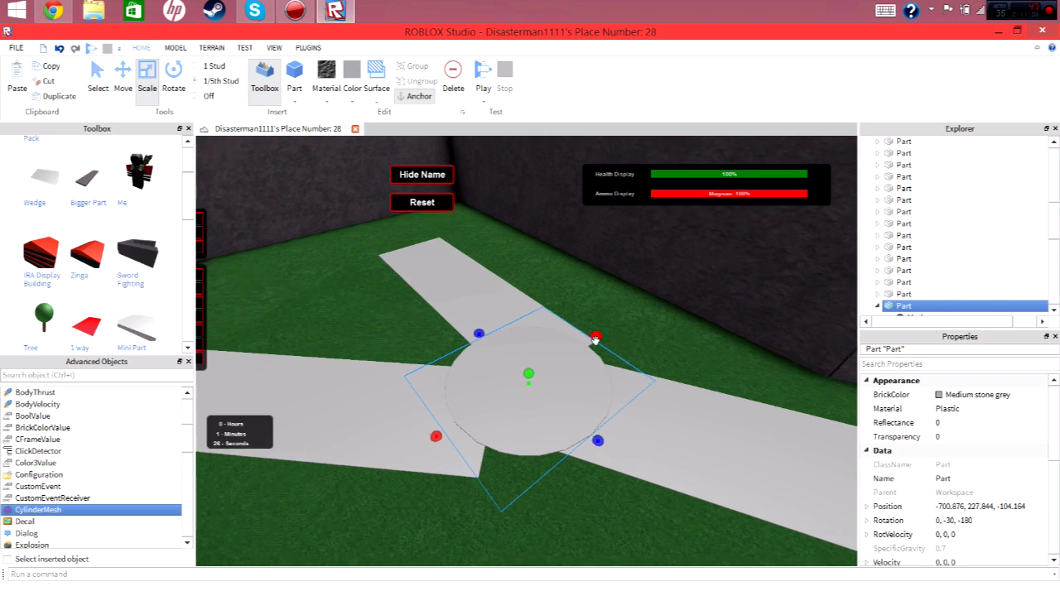
{"action": "left_click_drag", "start_coordinate": [596, 338], "coordinate": [615, 323]}
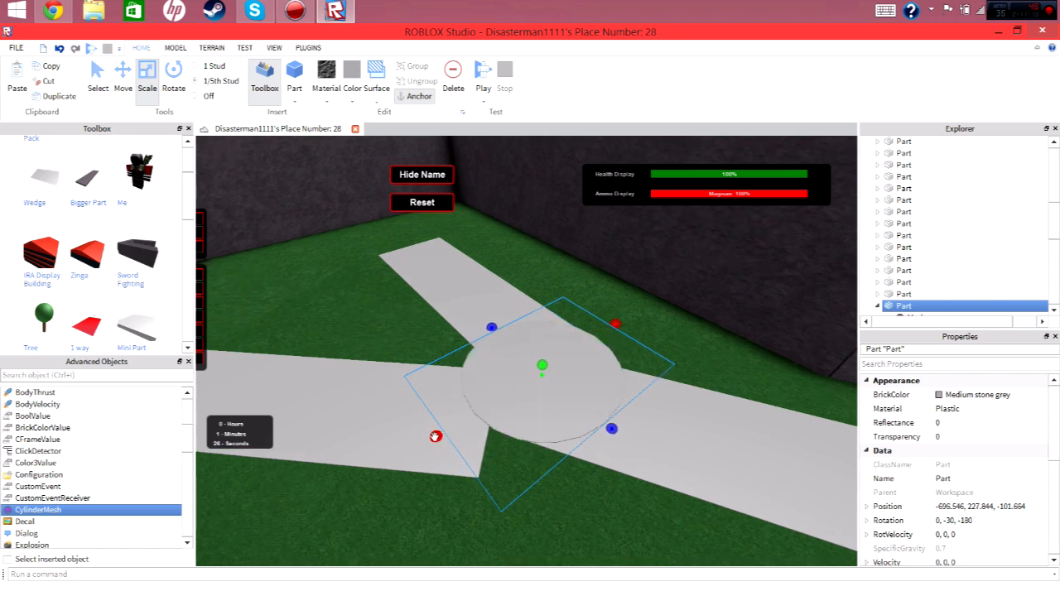
{"action": "left_click_drag", "start_coordinate": [436, 437], "coordinate": [633, 474]}
Step: Select the junction disc together with the first strip and lower both by a small increment
{"action": "left_click", "coordinate": [592, 434]}
{"action": "left_click", "coordinate": [593, 427], "text": "shift"}
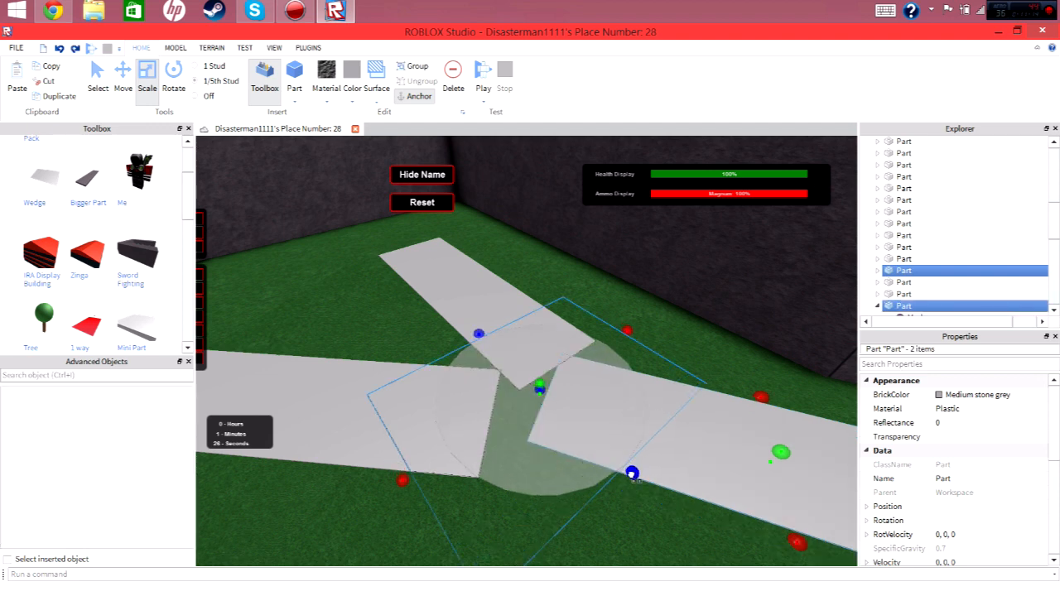
{"action": "left_click", "coordinate": [119, 97]}
{"action": "right_click_drag", "start_coordinate": [389, 222], "coordinate": [445, 234]}
{"action": "scroll", "coordinate": [444, 235], "scroll_direction": "down", "scroll_amount": 2}
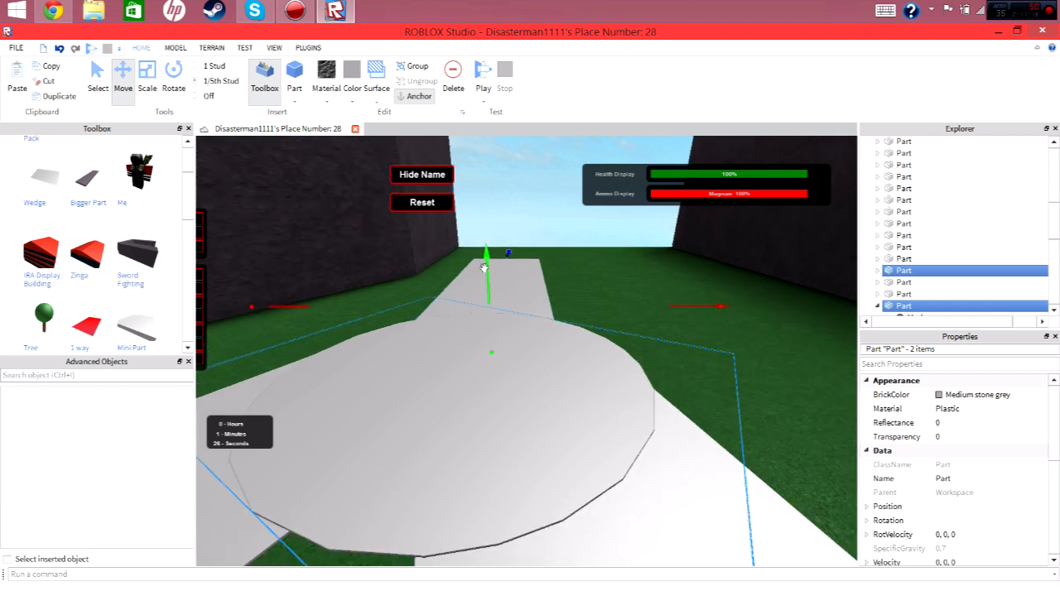
{"action": "left_click_drag", "start_coordinate": [486, 268], "coordinate": [498, 271]}
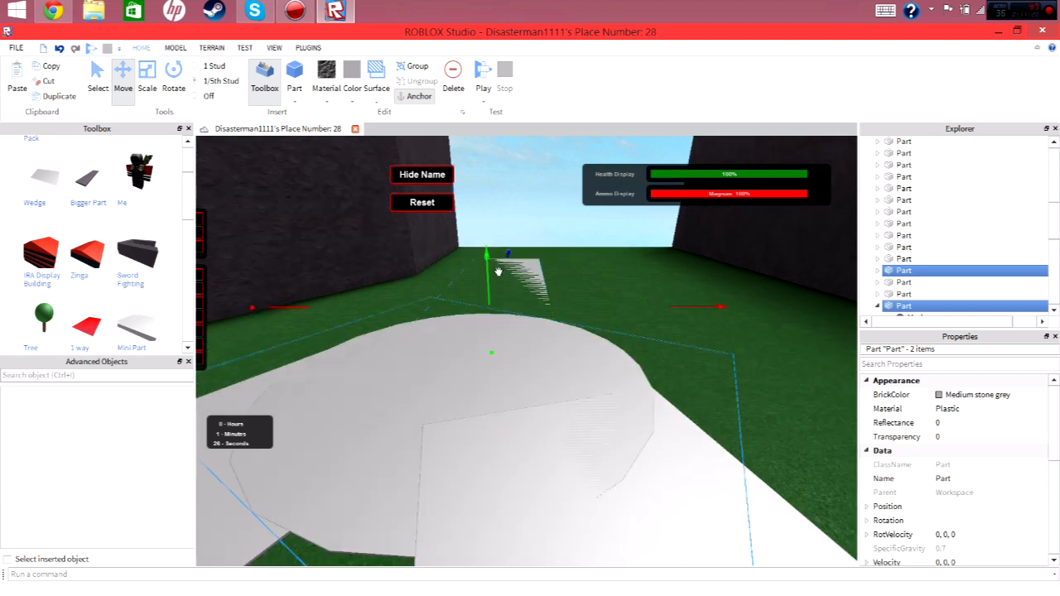
Step: Raise the first strip back to height 227.644 so it clears the grass surface
{"action": "left_click", "coordinate": [518, 222]}
{"action": "key", "text": "a"}
{"action": "right_click_drag", "start_coordinate": [514, 238], "coordinate": [553, 292]}
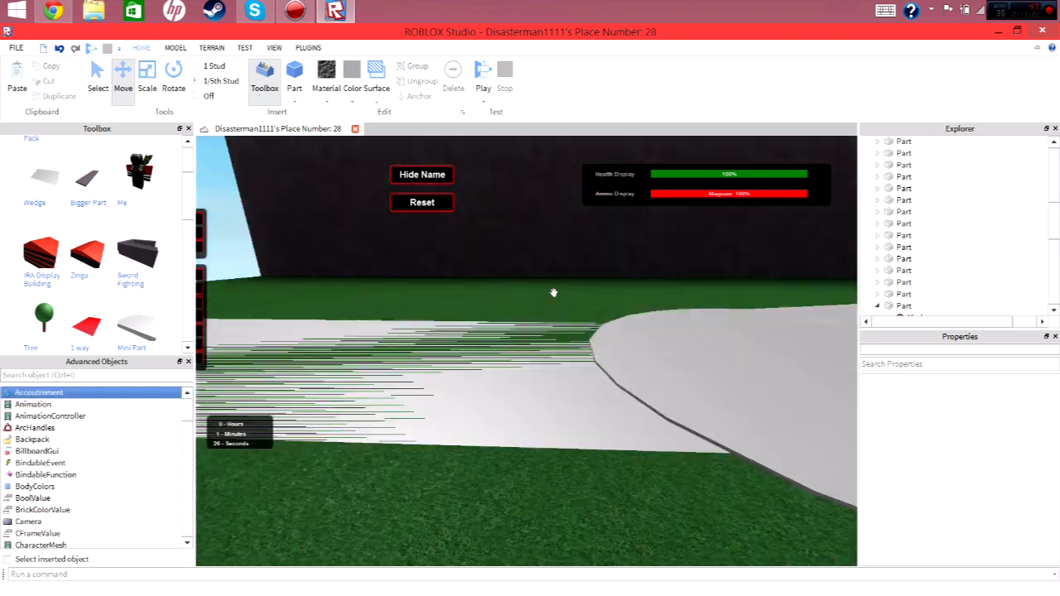
{"action": "left_click", "coordinate": [557, 339]}
{"action": "left_click_drag", "start_coordinate": [357, 307], "coordinate": [356, 304]}
{"action": "right_click_drag", "start_coordinate": [355, 307], "coordinate": [372, 274]}
{"action": "left_click", "coordinate": [336, 289]}
Step: Duplicate the junction disc and place the copy on the far end of the 15° strip at -747.892, 227.844, -216.73
{"action": "left_click", "coordinate": [375, 274]}
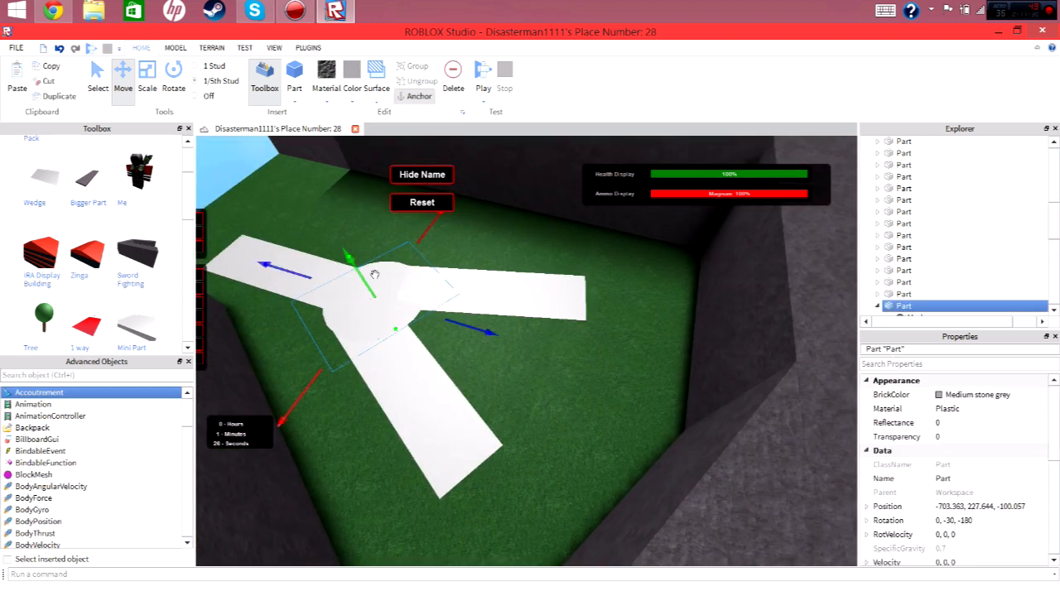
{"action": "left_click_drag", "start_coordinate": [413, 293], "coordinate": [580, 297]}
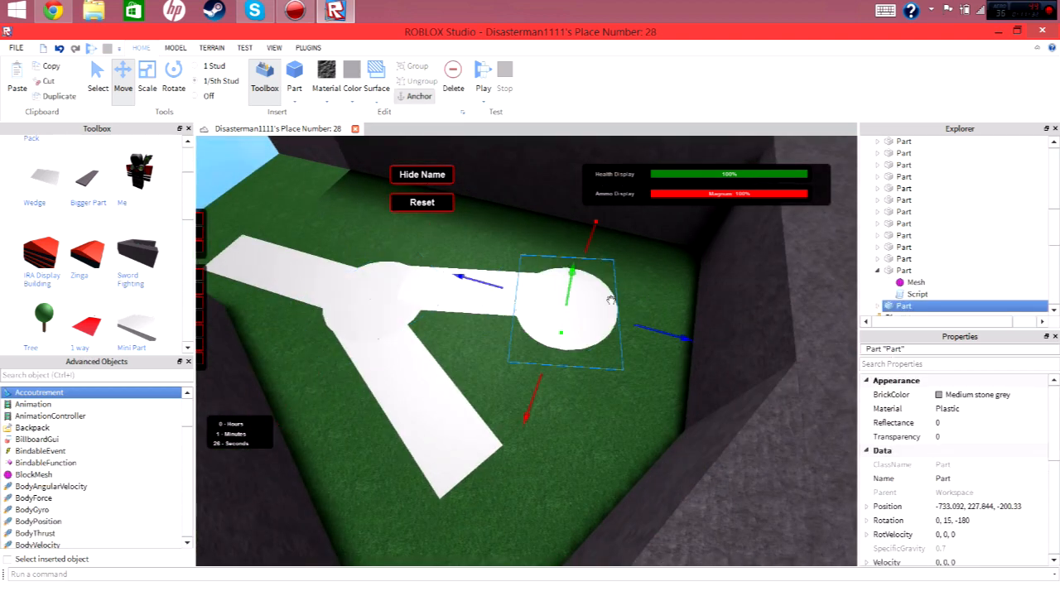
{"action": "left_click_drag", "start_coordinate": [640, 326], "coordinate": [708, 322]}
{"action": "mouse_move", "coordinate": [642, 246]}
{"action": "left_mouse_down"}
{"action": "mouse_move", "coordinate": [642, 232]}
{"action": "mouse_move", "coordinate": [624, 245]}
{"action": "left_mouse_up"}
{"action": "left_click_drag", "start_coordinate": [556, 281], "coordinate": [532, 286]}
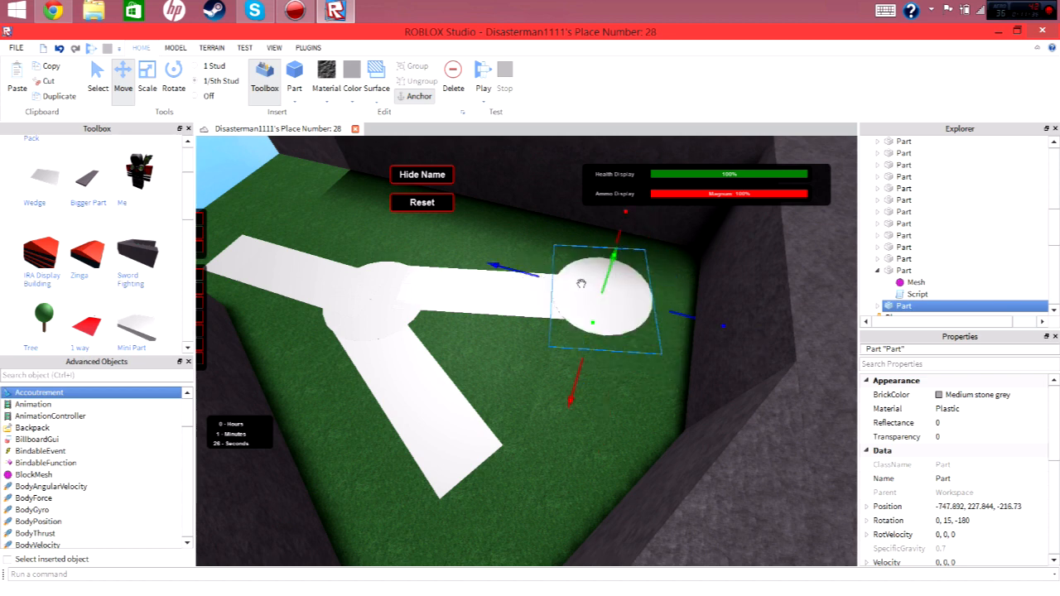
Step: Lower the disc at the end of the 15° strip to height 227.644
{"action": "scroll", "coordinate": [604, 275], "scroll_direction": "up", "scroll_amount": 3}
{"action": "scroll", "coordinate": [605, 274], "scroll_direction": "up", "scroll_amount": 3}
{"action": "right_click_drag", "start_coordinate": [605, 274], "coordinate": [604, 273]}
{"action": "left_click_drag", "start_coordinate": [551, 230], "coordinate": [554, 240]}
{"action": "right_click_drag", "start_coordinate": [544, 272], "coordinate": [542, 274]}
{"action": "left_click_drag", "start_coordinate": [495, 228], "coordinate": [497, 227]}
{"action": "scroll", "coordinate": [521, 257], "scroll_direction": "down", "scroll_amount": 5}
{"action": "right_click_drag", "start_coordinate": [518, 251], "coordinate": [523, 259]}
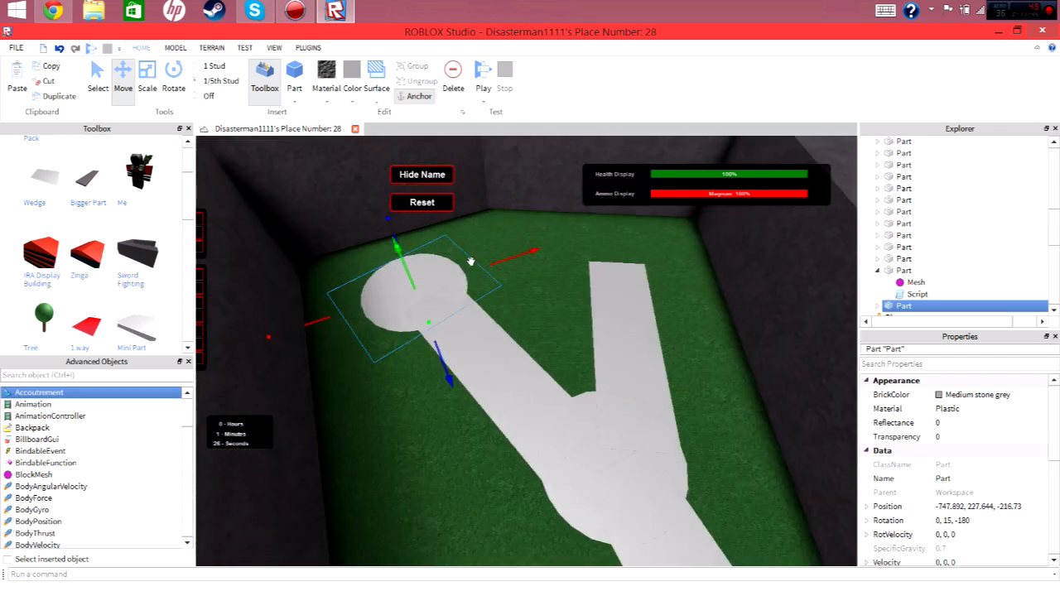
Step: Duplicate a disc and place the copy on the far end of the -30° strip at -633.49, 227.844, -198.28
{"action": "left_click", "coordinate": [470, 261]}
{"action": "left_click", "coordinate": [438, 279]}
{"action": "key", "text": "ctrl+d"}
{"action": "left_click_drag", "start_coordinate": [438, 279], "coordinate": [630, 315]}
{"action": "left_click_drag", "start_coordinate": [639, 243], "coordinate": [640, 247]}
{"action": "scroll", "coordinate": [641, 260], "scroll_direction": "up", "scroll_amount": 3}
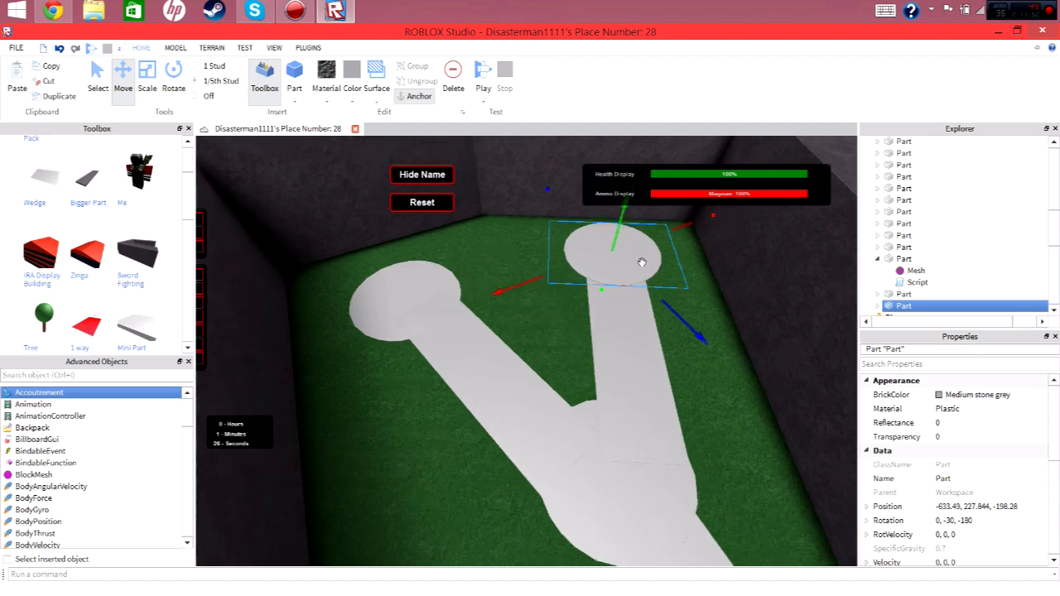
Step: Lower the disc at the end of the -30° strip to height 227.644
{"action": "right_click_drag", "start_coordinate": [641, 260], "coordinate": [337, 218]}
{"action": "scroll", "coordinate": [641, 261], "scroll_direction": "up", "scroll_amount": 4}
{"action": "left_click_drag", "start_coordinate": [320, 218], "coordinate": [324, 224]}
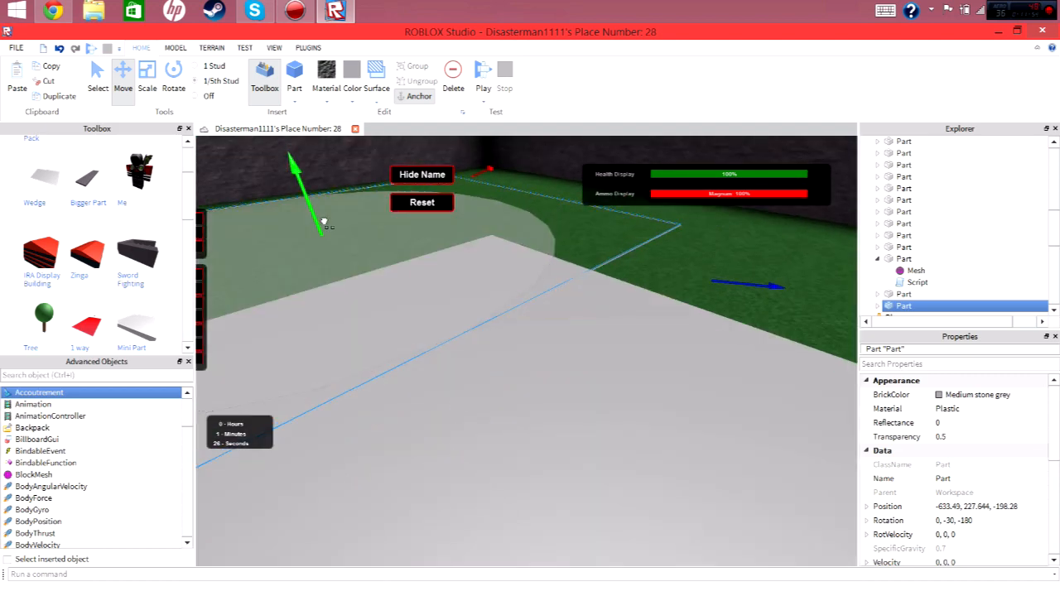
{"action": "right_click_drag", "start_coordinate": [324, 223], "coordinate": [370, 256]}
{"action": "scroll", "coordinate": [338, 263], "scroll_direction": "down", "scroll_amount": 5}
{"action": "left_click", "coordinate": [369, 256]}
{"action": "scroll", "coordinate": [369, 256], "scroll_direction": "up", "scroll_amount": 3}
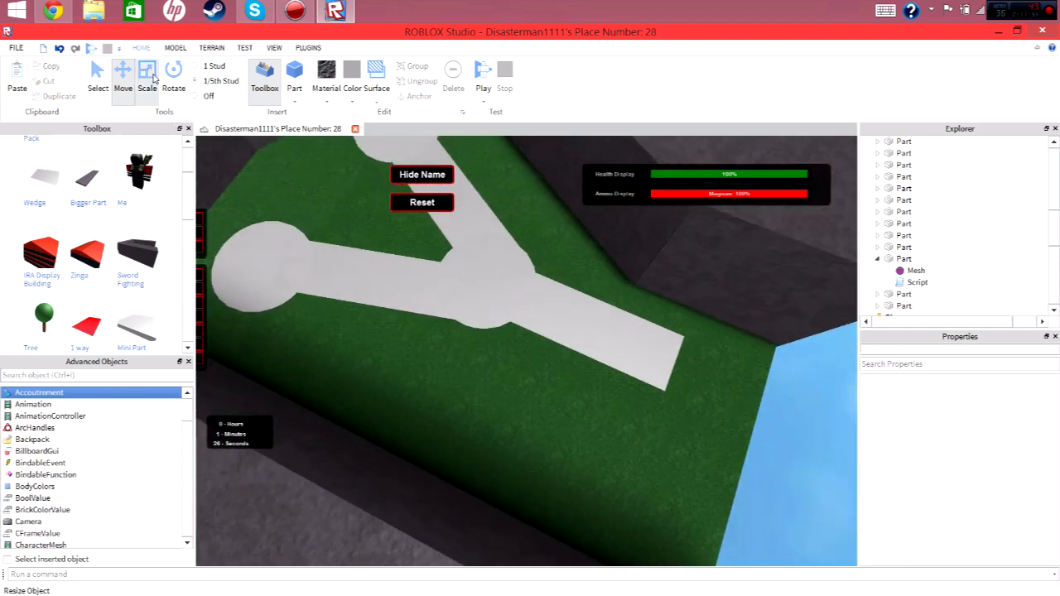
Step: Extend the first strip's open end towards the terrain edge, centring the strip at -703.4, 227.644, -33.2
{"action": "left_click", "coordinate": [149, 79]}
{"action": "right_click_drag", "start_coordinate": [282, 236], "coordinate": [320, 247]}
{"action": "left_click", "coordinate": [469, 379]}
{"action": "right_click_drag", "start_coordinate": [469, 379], "coordinate": [450, 372]}
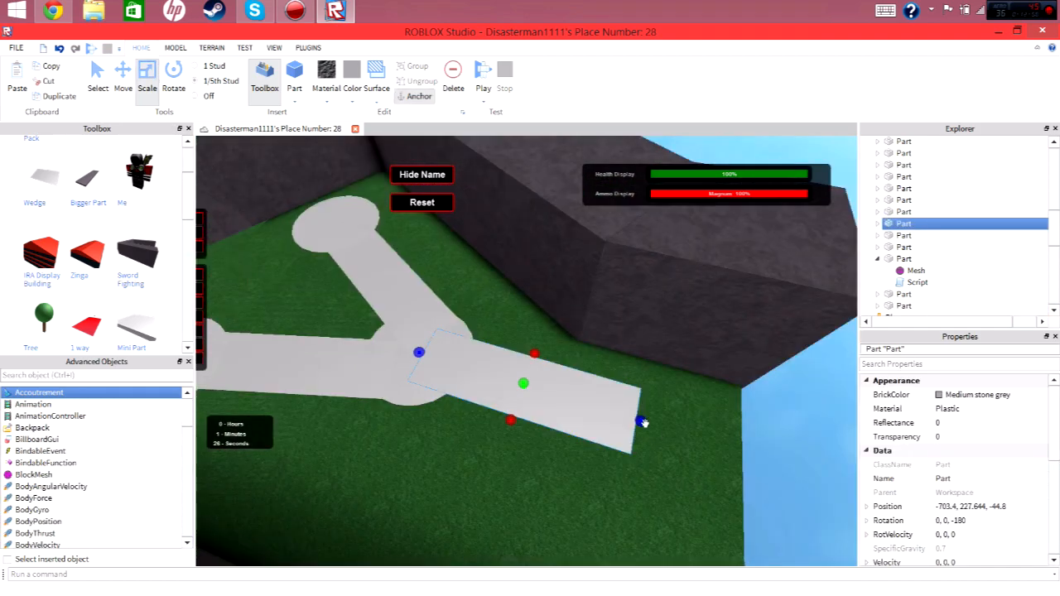
{"action": "left_click_drag", "start_coordinate": [643, 422], "coordinate": [694, 437]}
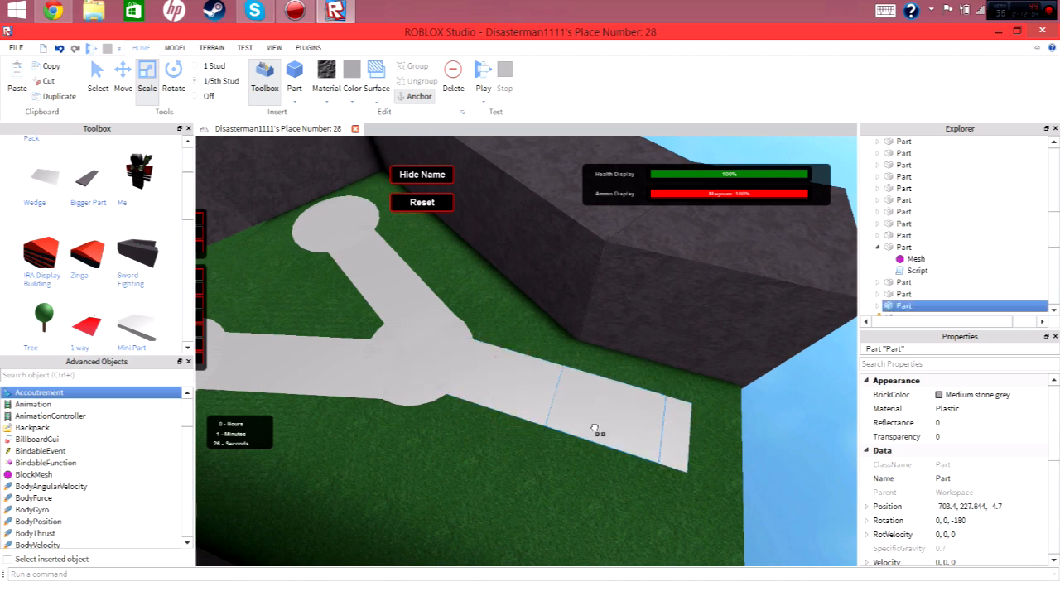
Step: Place a shortened copy of the first strip beside it, widen it towards the slate wall and extend it towards the terrain edge
{"action": "left_click_drag", "start_coordinate": [594, 429], "coordinate": [610, 445]}
{"action": "right_click_drag", "start_coordinate": [594, 429], "coordinate": [610, 446]}
{"action": "mouse_move", "coordinate": [611, 445]}
{"action": "left_mouse_down"}
{"action": "mouse_move", "coordinate": [550, 410]}
{"action": "mouse_move", "coordinate": [626, 437]}
{"action": "left_mouse_up"}
{"action": "right_click_drag", "start_coordinate": [580, 411], "coordinate": [625, 436]}
{"action": "left_click_drag", "start_coordinate": [625, 437], "coordinate": [630, 437]}
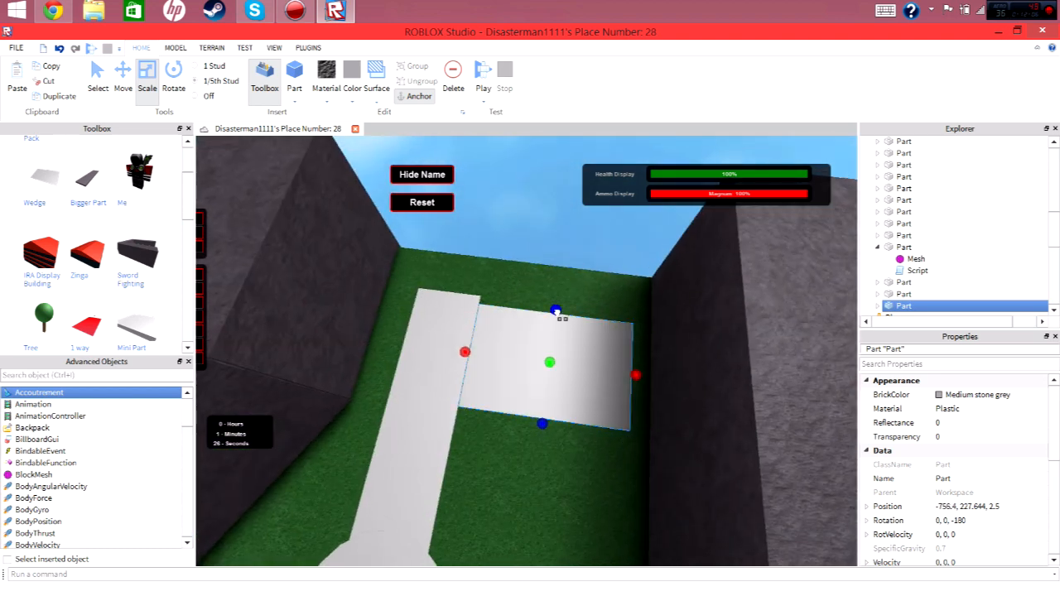
{"action": "left_click_drag", "start_coordinate": [557, 313], "coordinate": [559, 284]}
Step: Extend the first strip to the open edge of the grass, centring it at -703.4, 227.644, -22.5
{"action": "left_click", "coordinate": [423, 325]}
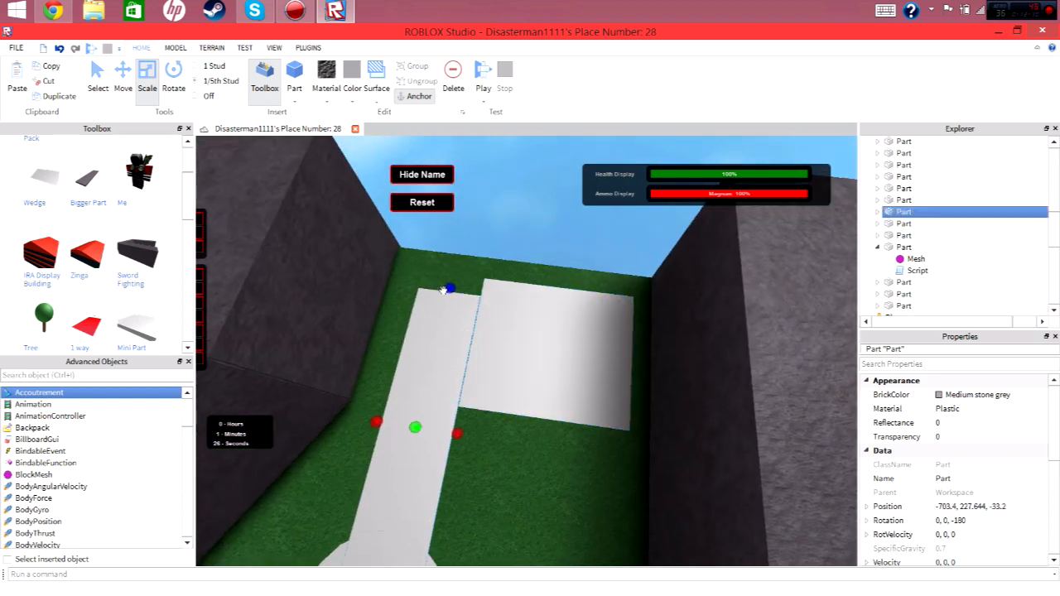
{"action": "left_click_drag", "start_coordinate": [448, 288], "coordinate": [459, 250]}
{"action": "left_click", "coordinate": [538, 205]}
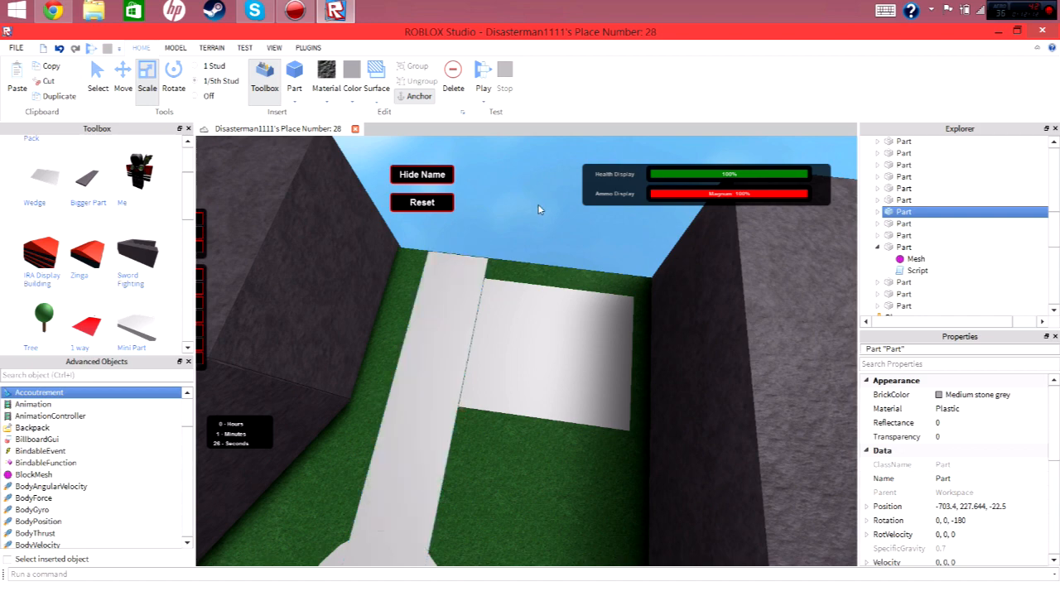
Step: Insert the Tree model onto the grass between the two branching paths
{"action": "right_click_drag", "start_coordinate": [528, 263], "coordinate": [527, 244]}
{"action": "scroll", "coordinate": [526, 262], "scroll_direction": "up", "scroll_amount": 5}
{"action": "scroll", "coordinate": [528, 244], "scroll_direction": "down", "scroll_amount": 2}
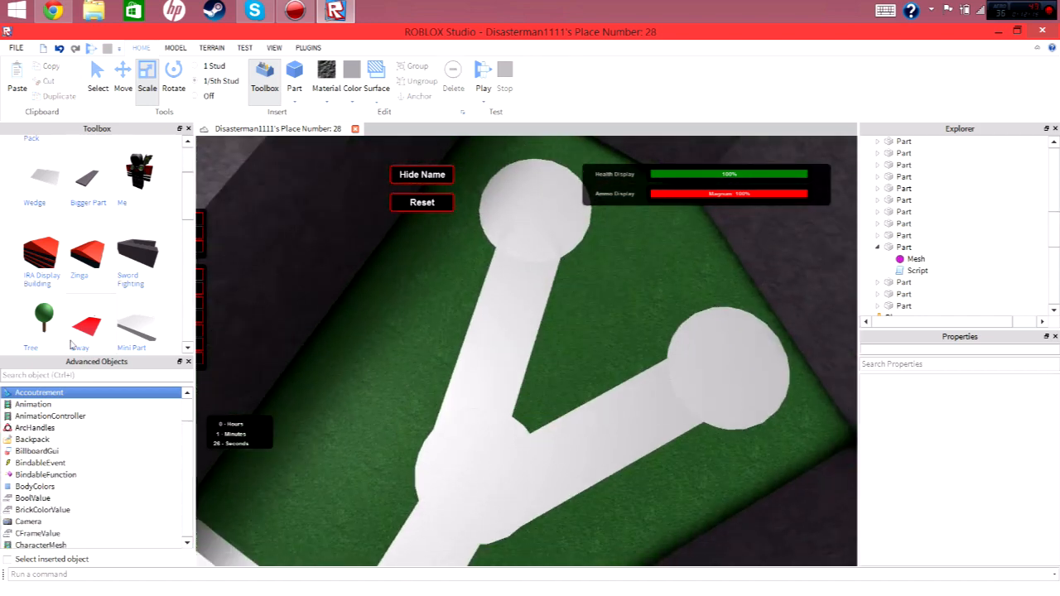
{"action": "scroll", "coordinate": [492, 294], "scroll_direction": "up", "scroll_amount": 3}
{"action": "scroll", "coordinate": [543, 338], "scroll_direction": "up", "scroll_amount": 3}
{"action": "right_click_drag", "start_coordinate": [543, 337], "coordinate": [548, 350]}
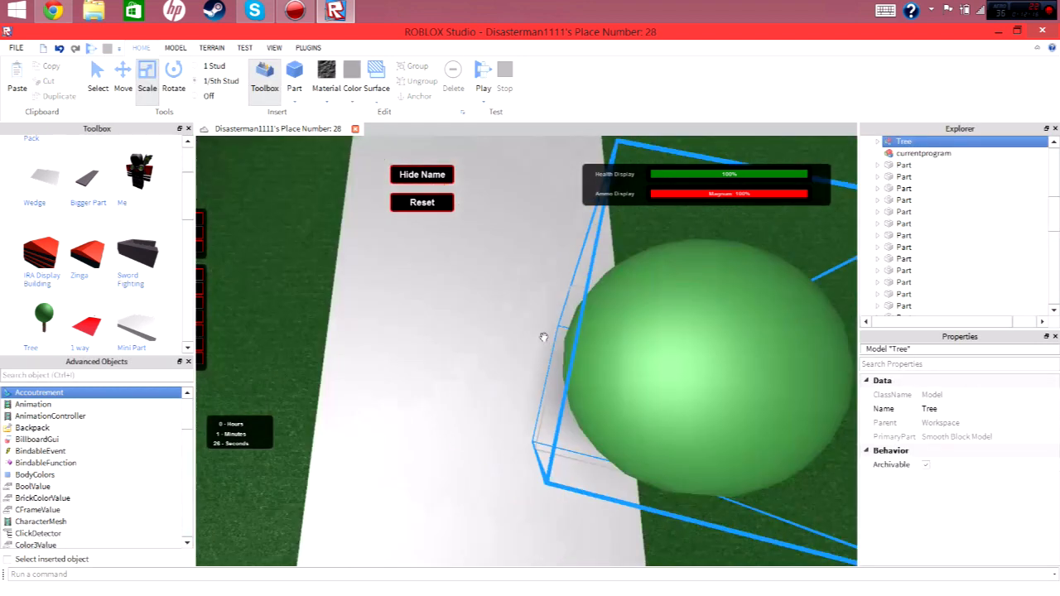
{"action": "scroll", "coordinate": [548, 350], "scroll_direction": "down", "scroll_amount": 3}
Step: Select the brown trunk inside the Tree model and stretch it upward into the foliage, centring it at height 232.8
{"action": "left_click", "coordinate": [938, 142]}
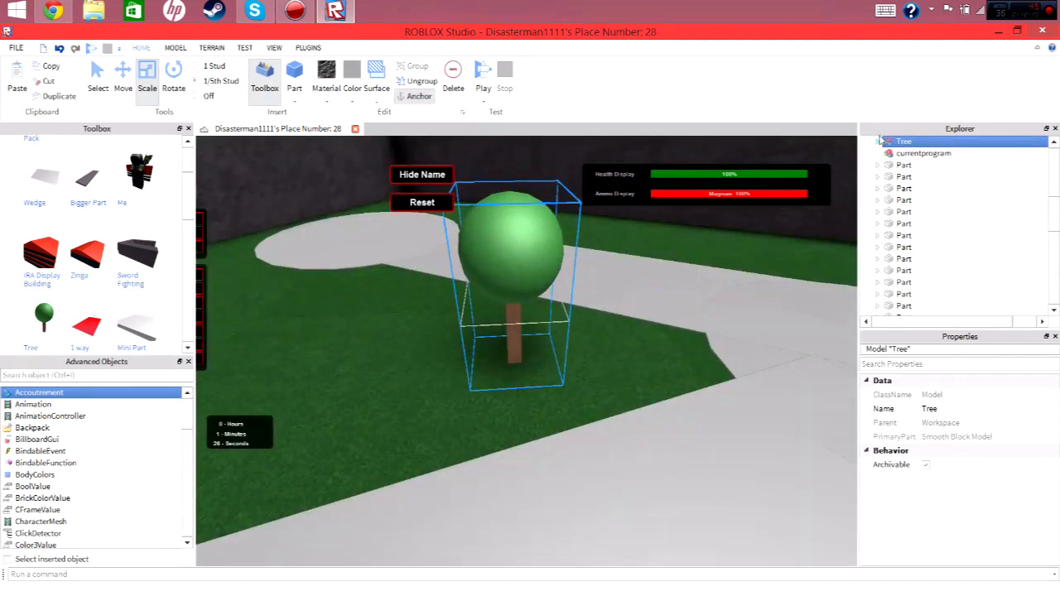
{"action": "left_click", "coordinate": [911, 155]}
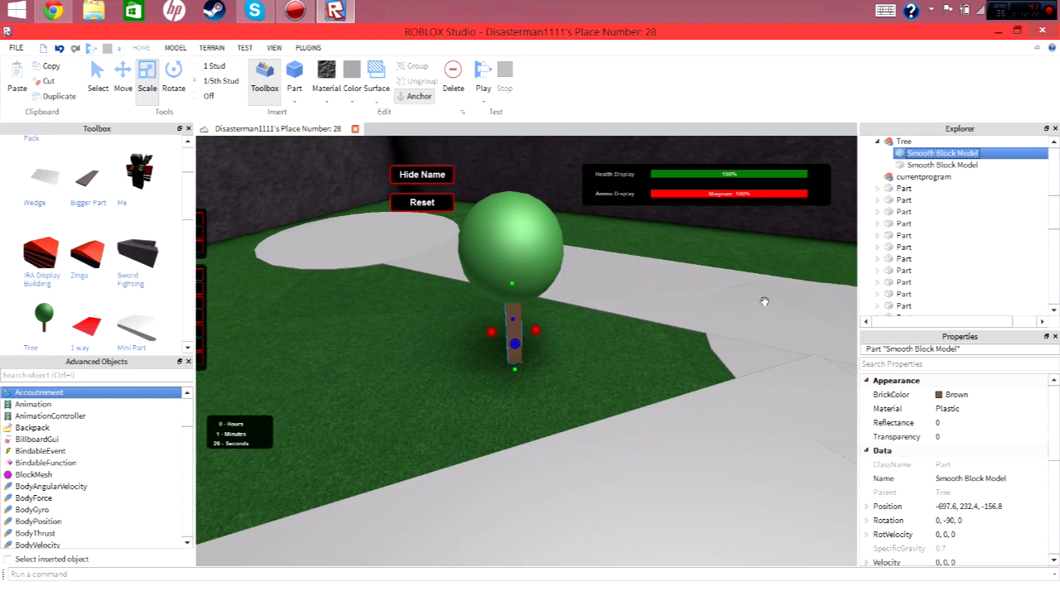
{"action": "key", "text": "f"}
{"action": "left_click_drag", "start_coordinate": [546, 274], "coordinate": [544, 253]}
Step: Set the tree's foliage material to Grass and its trunk material to Wood
{"action": "left_click", "coordinate": [932, 166]}
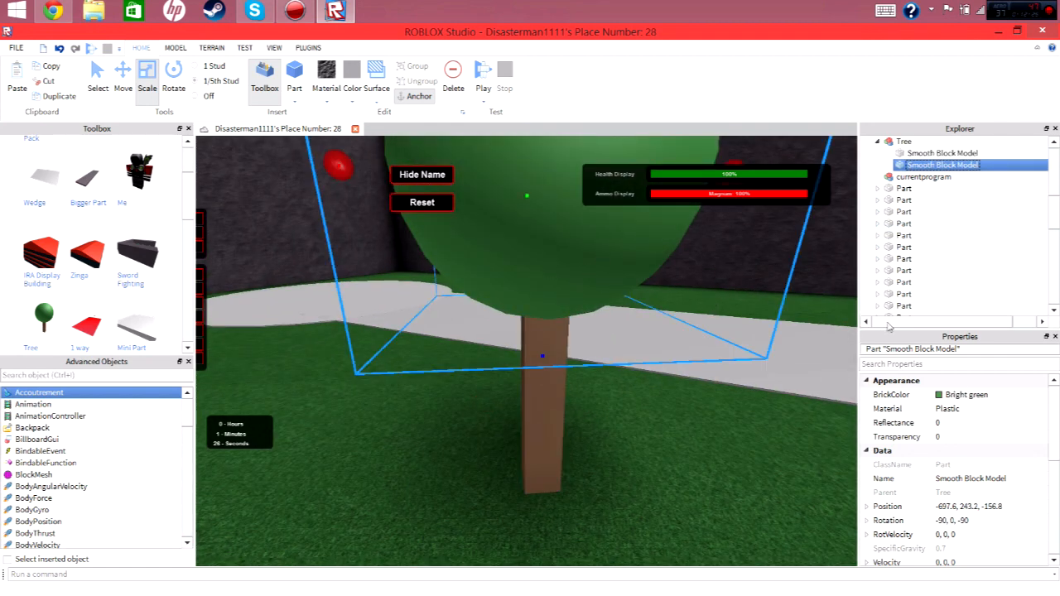
{"action": "left_click", "coordinate": [335, 100]}
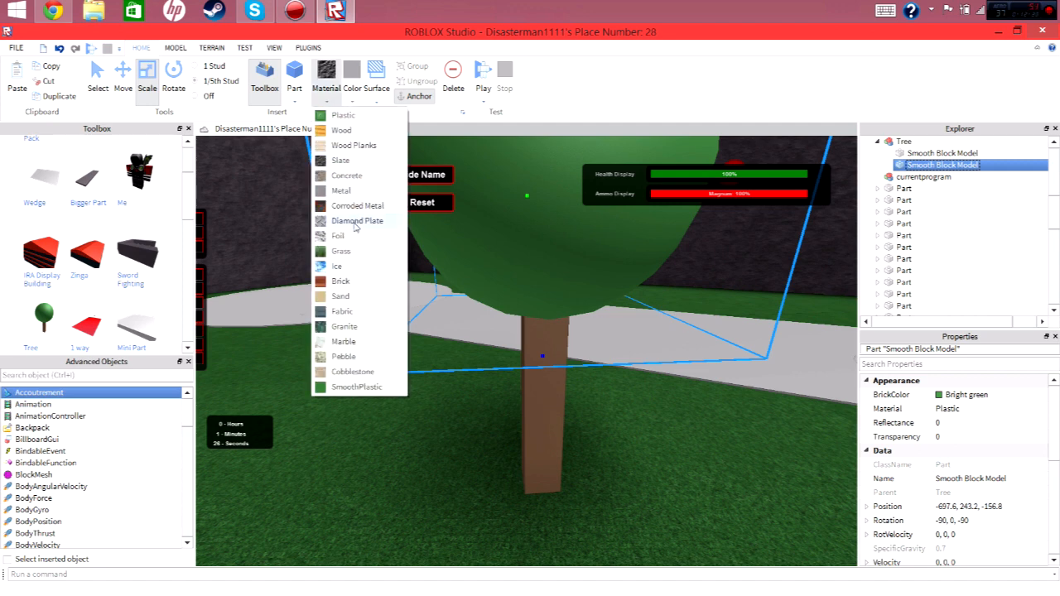
{"action": "left_click", "coordinate": [353, 251]}
{"action": "left_click", "coordinate": [935, 154]}
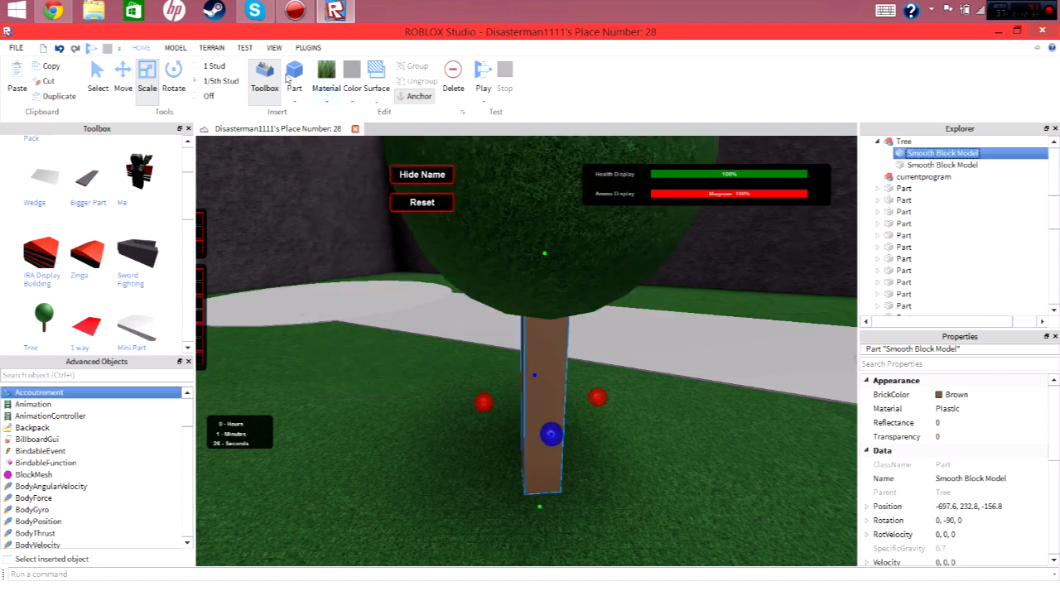
{"action": "left_click", "coordinate": [333, 103]}
{"action": "left_click", "coordinate": [348, 131]}
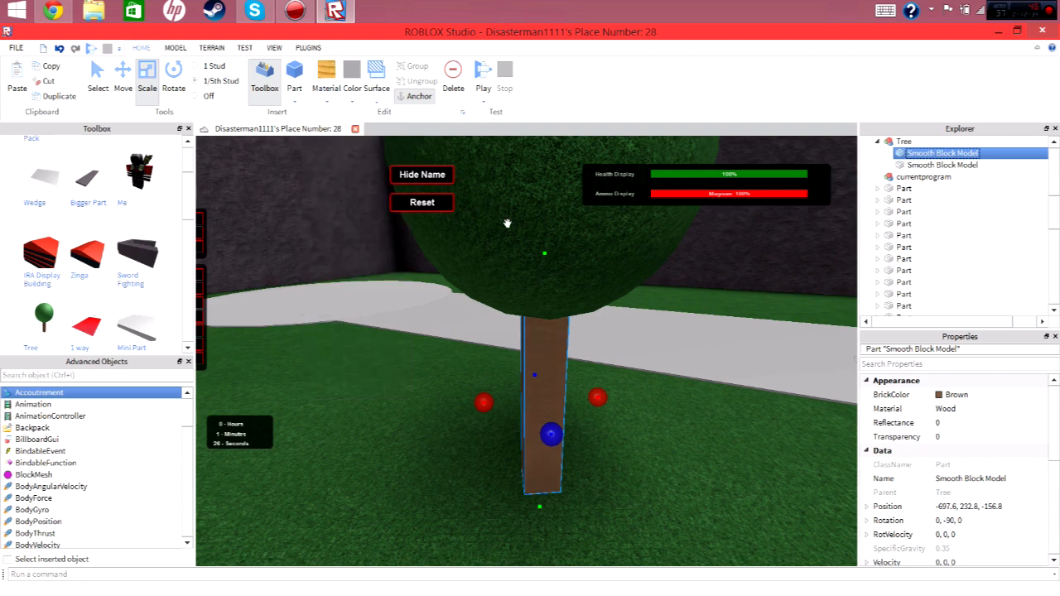
Step: Paste several copies of the textured Tree model across the grass between the two branching paths, spacing them apart
{"action": "scroll", "coordinate": [506, 222], "scroll_direction": "down", "scroll_amount": 5}
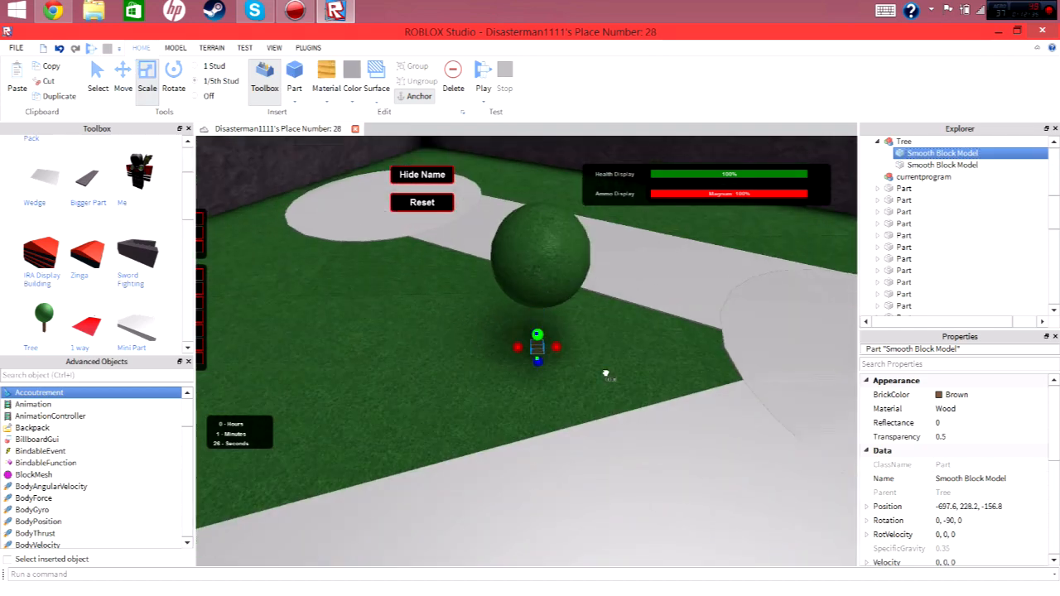
{"action": "left_click_drag", "start_coordinate": [561, 290], "coordinate": [655, 375]}
{"action": "key", "text": "ctrl+v"}
{"action": "left_click", "coordinate": [676, 344]}
{"action": "scroll", "coordinate": [677, 343], "scroll_direction": "down", "scroll_amount": 3}
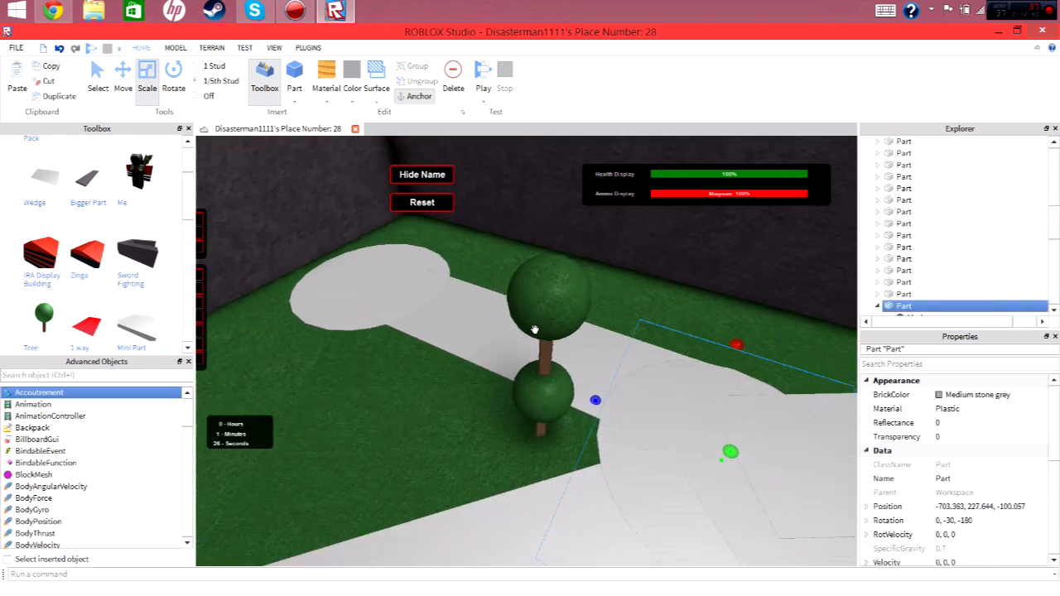
{"action": "left_click_drag", "start_coordinate": [532, 331], "coordinate": [484, 381]}
{"action": "key", "text": "ctrl+v"}
{"action": "left_click_drag", "start_coordinate": [484, 292], "coordinate": [409, 456]}
{"action": "key", "text": "ctrl+v"}
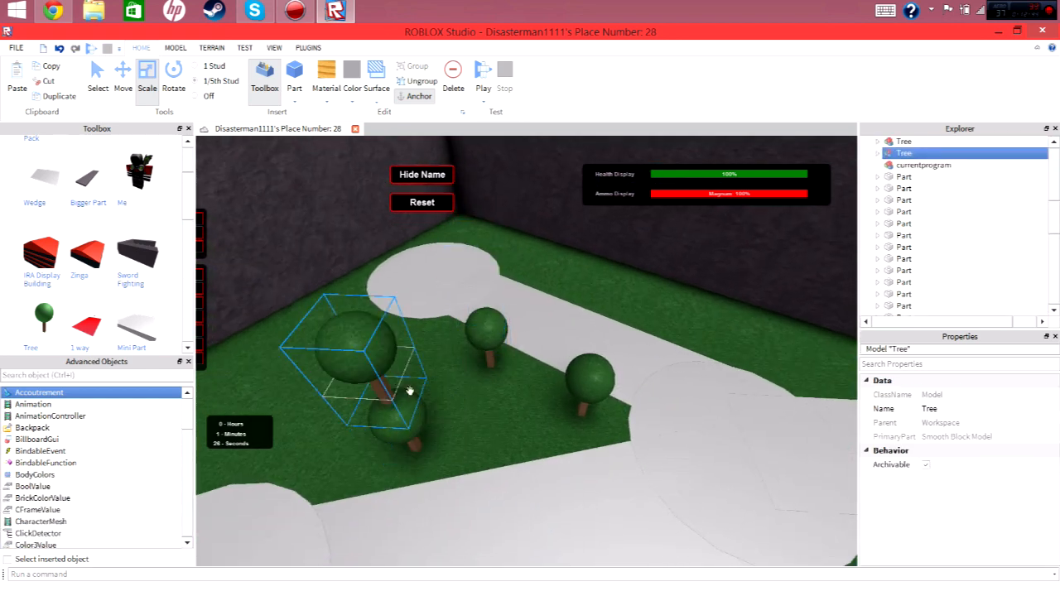
{"action": "left_click_drag", "start_coordinate": [406, 390], "coordinate": [351, 348]}
{"action": "key", "text": "ctrl+v"}
{"action": "right_click_drag", "start_coordinate": [350, 348], "coordinate": [457, 248]}
{"action": "scroll", "coordinate": [490, 320], "scroll_direction": "down", "scroll_amount": 5}
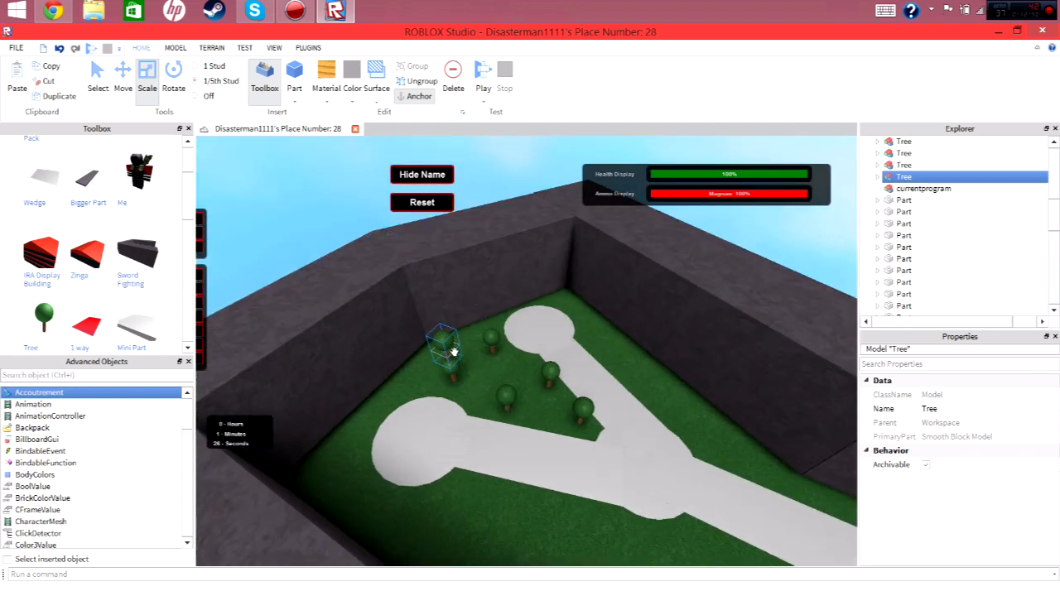
Step: Paste a row of Tree copies on the grass between the far branch path and the slate wall
{"action": "key", "text": "ctrl+v"}
{"action": "left_click_drag", "start_coordinate": [454, 352], "coordinate": [706, 431]}
{"action": "key", "text": "ctrl+v"}
{"action": "key", "text": "ctrl+v"}
{"action": "key", "text": "ctrl+v"}
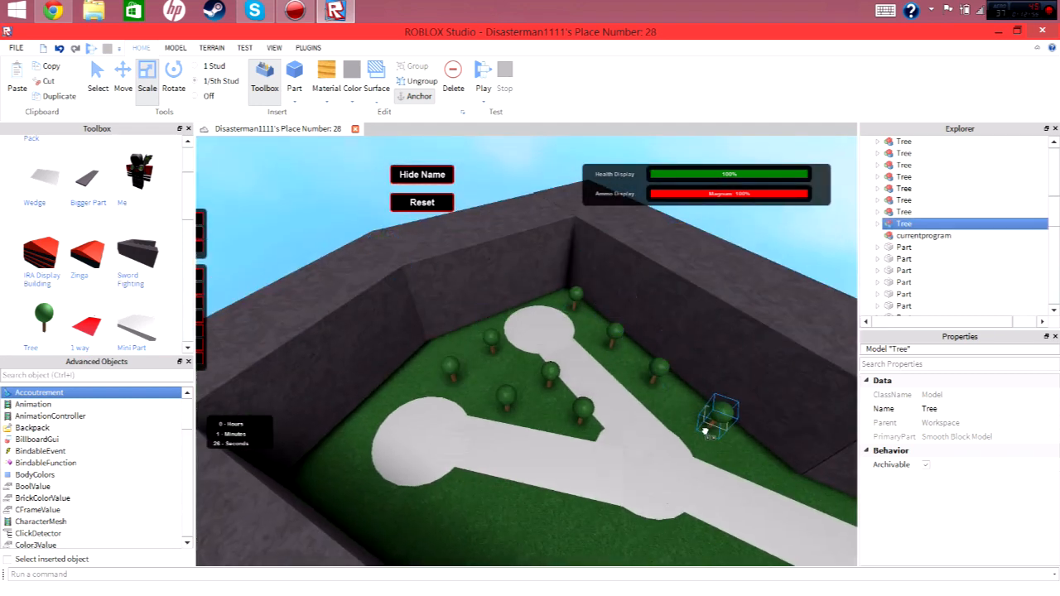
{"action": "right_click_drag", "start_coordinate": [705, 431], "coordinate": [729, 424]}
{"action": "key", "text": "ctrl+v"}
{"action": "left_click_drag", "start_coordinate": [692, 365], "coordinate": [759, 417]}
{"action": "right_click_drag", "start_coordinate": [759, 417], "coordinate": [719, 401]}
Step: Paste more Tree copies over the grass on the outer side of the other branch path, around its round platform
{"action": "left_click_drag", "start_coordinate": [719, 401], "coordinate": [534, 478]}
{"action": "key", "text": "ctrl+v"}
{"action": "key", "text": "ctrl+v"}
{"action": "key", "text": "ctrl+v"}
{"action": "key", "text": "ctrl+v"}
{"action": "key", "text": "ctrl+v"}
{"action": "right_click_drag", "start_coordinate": [434, 507], "coordinate": [488, 356]}
{"action": "key", "text": "ctrl+v"}
{"action": "left_click_drag", "start_coordinate": [488, 356], "coordinate": [390, 287]}
{"action": "key", "text": "ctrl+v"}
{"action": "left_click_drag", "start_coordinate": [389, 287], "coordinate": [373, 342]}
{"action": "key", "text": "ctrl+v"}
{"action": "key", "text": "ctrl+v"}
Step: Fill the remaining grass beside the main path with Tree copies and reposition the original Tree near the fork
{"action": "left_click_drag", "start_coordinate": [472, 423], "coordinate": [620, 469]}
{"action": "key", "text": "ctrl+v"}
{"action": "right_click_drag", "start_coordinate": [636, 483], "coordinate": [675, 466]}
{"action": "key", "text": "ctrl+v"}
{"action": "left_click_drag", "start_coordinate": [675, 465], "coordinate": [497, 532]}
{"action": "key", "text": "ctrl+v"}
{"action": "key", "text": "ctrl+v"}
{"action": "key", "text": "ctrl+v"}
{"action": "right_click_drag", "start_coordinate": [497, 532], "coordinate": [554, 349]}
{"action": "left_click_drag", "start_coordinate": [568, 339], "coordinate": [553, 353]}
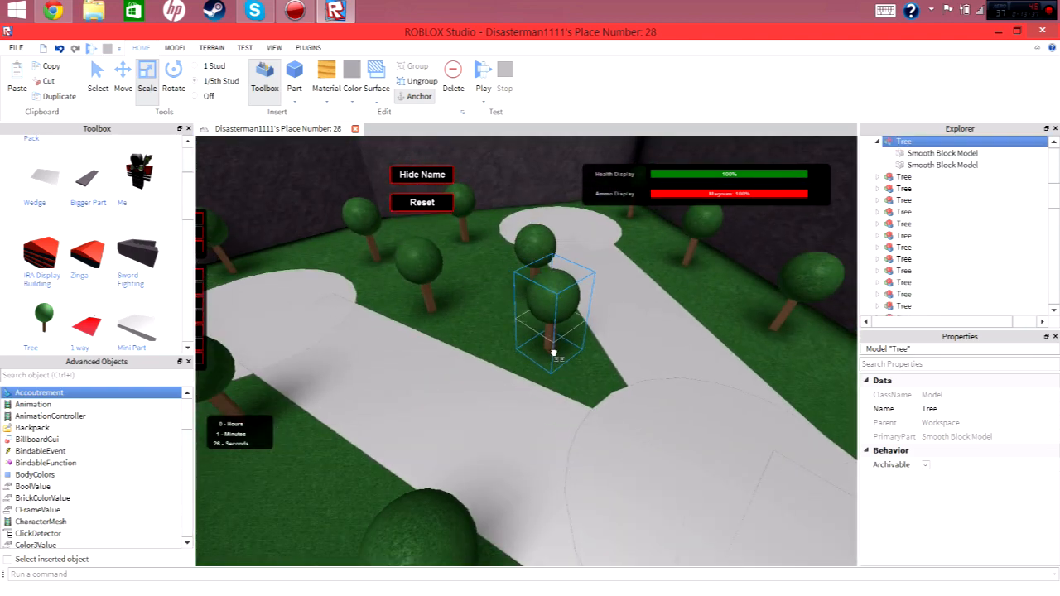
Step: Insert the R.I.P. Memorial model and place it on the grass beside the tree at the fork
{"action": "scroll", "coordinate": [166, 286], "scroll_direction": "down", "scroll_amount": 3}
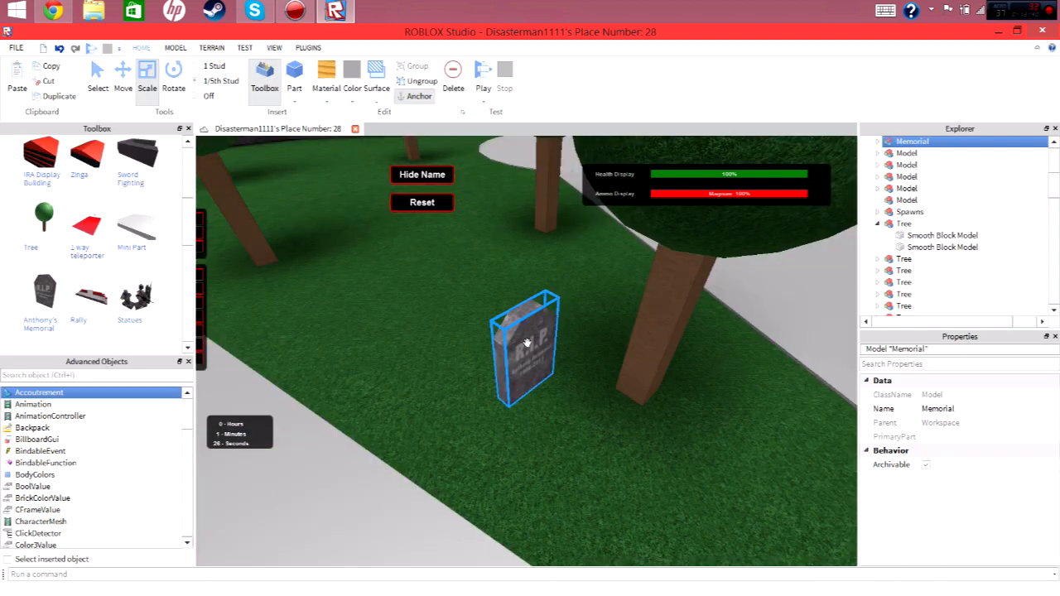
{"action": "left_click_drag", "start_coordinate": [527, 342], "coordinate": [565, 407]}
{"action": "scroll", "coordinate": [621, 402], "scroll_direction": "down", "scroll_amount": 4}
{"action": "key", "text": "w"}
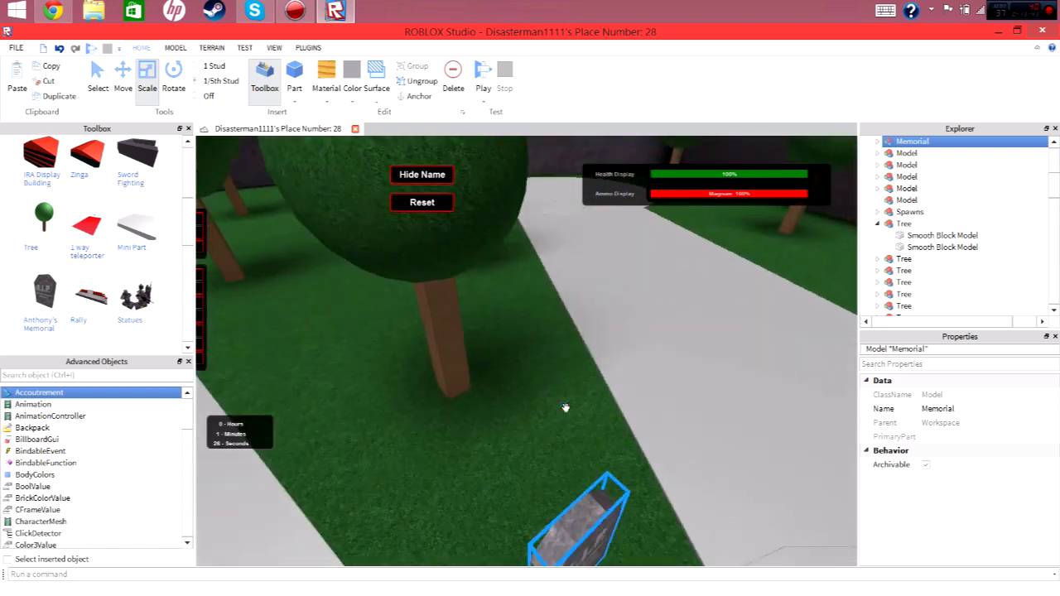
{"action": "right_click_drag", "start_coordinate": [564, 407], "coordinate": [493, 393]}
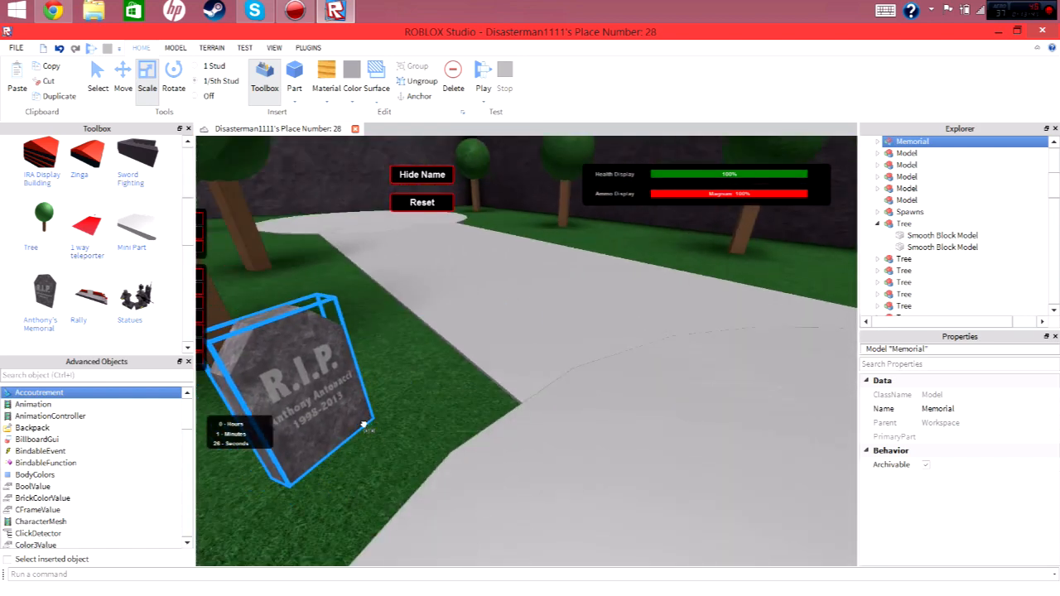
{"action": "right_click_drag", "start_coordinate": [366, 426], "coordinate": [367, 426]}
{"action": "key", "text": "s"}
{"action": "left_click_drag", "start_coordinate": [406, 299], "coordinate": [397, 331]}
{"action": "right_click_drag", "start_coordinate": [397, 333], "coordinate": [398, 333]}
{"action": "key", "text": "w"}
{"action": "left_click", "coordinate": [433, 277]}
{"action": "right_click_drag", "start_coordinate": [432, 272], "coordinate": [432, 277]}
{"action": "left_click", "coordinate": [436, 448]}
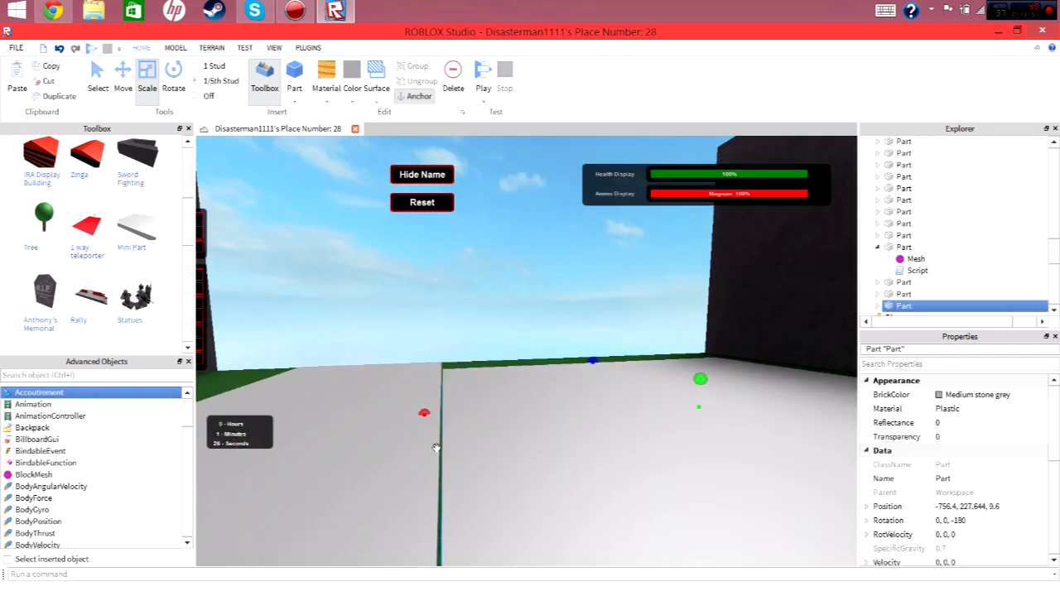
{"action": "left_click", "coordinate": [426, 334]}
{"action": "right_click_drag", "start_coordinate": [425, 334], "coordinate": [514, 323]}
{"action": "scroll", "coordinate": [425, 333], "scroll_direction": "up", "scroll_amount": 3}
{"action": "scroll", "coordinate": [426, 333], "scroll_direction": "down", "scroll_amount": 8}
Step: Duplicate a tree between the two round platforms and place the copy beside the slate wall
{"action": "left_click", "coordinate": [536, 319]}
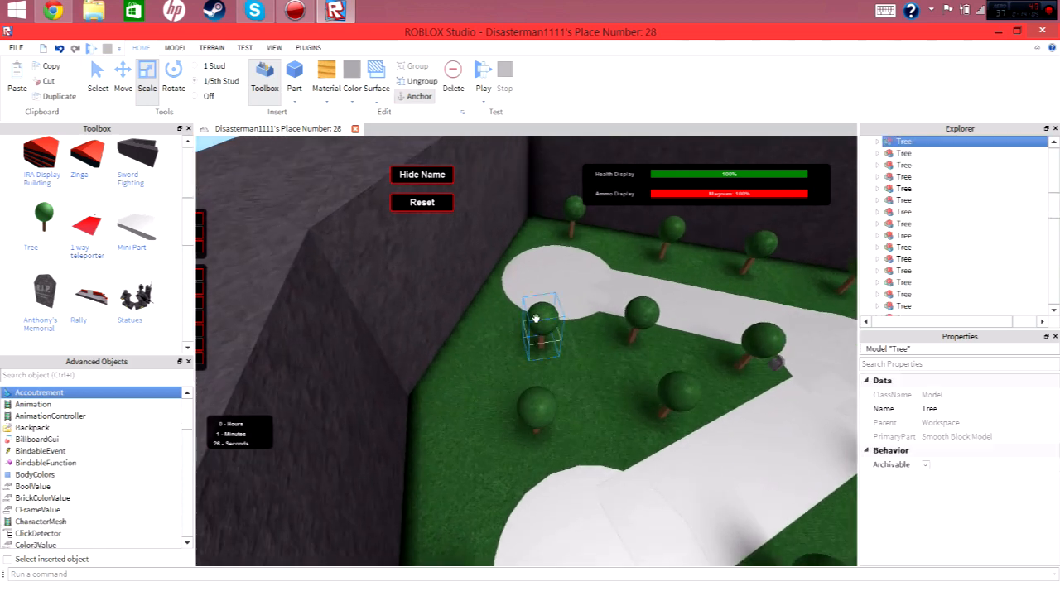
{"action": "key", "text": "ctrl+d"}
{"action": "scroll", "coordinate": [466, 404], "scroll_direction": "down", "scroll_amount": 4}
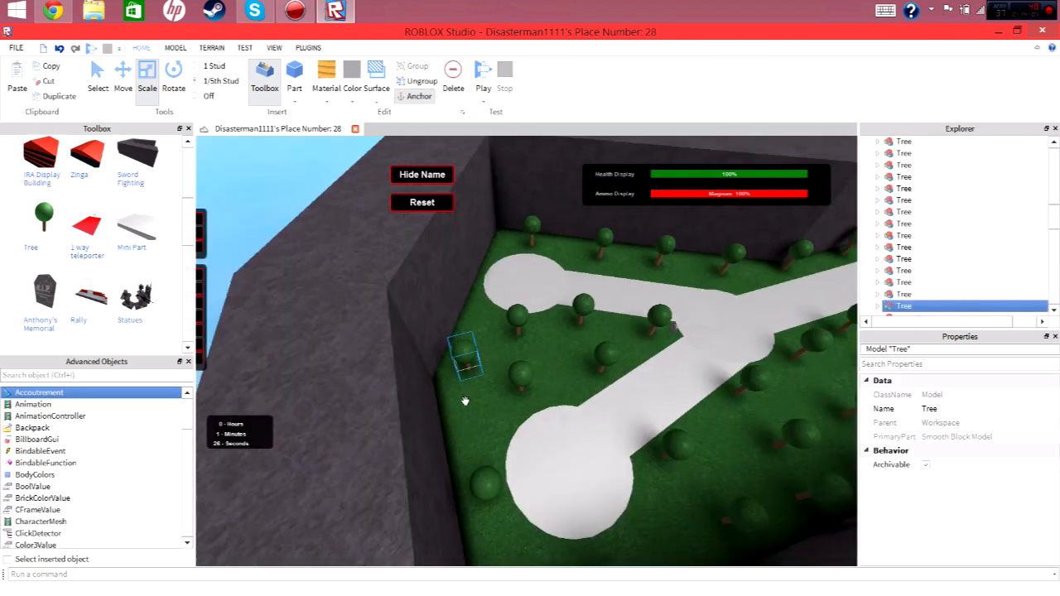
{"action": "right_click_drag", "start_coordinate": [465, 403], "coordinate": [468, 401]}
{"action": "left_click", "coordinate": [568, 304]}
{"action": "scroll", "coordinate": [568, 306], "scroll_direction": "up", "scroll_amount": 2}
{"action": "scroll", "coordinate": [568, 307], "scroll_direction": "up", "scroll_amount": 5}
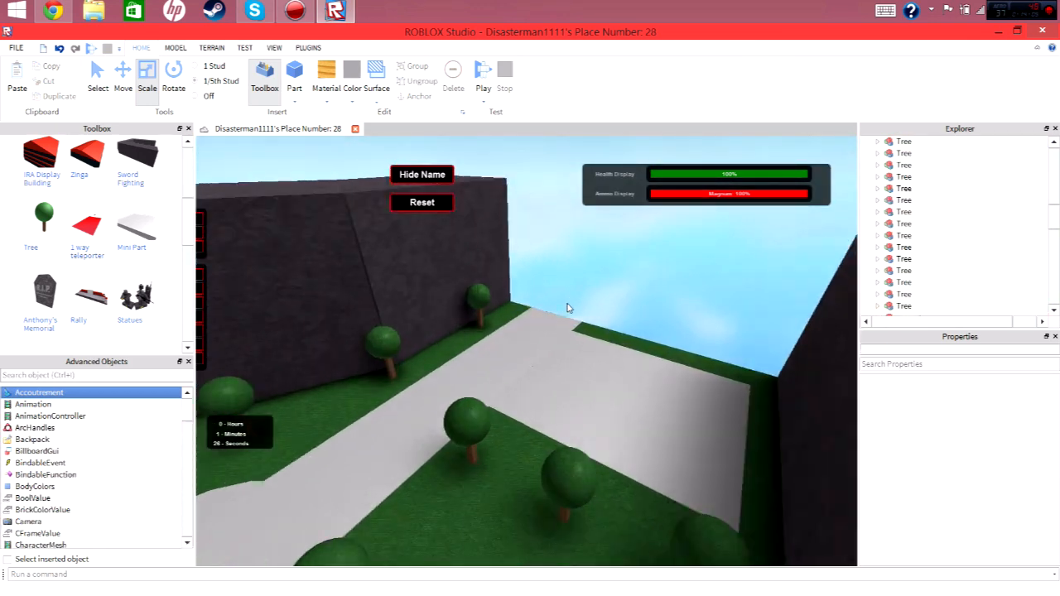
Step: Place two Tree copies on the narrow grass strip behind the grey square, one at each end of the open edge
{"action": "right_click_drag", "start_coordinate": [568, 307], "coordinate": [589, 301]}
{"action": "scroll", "coordinate": [590, 301], "scroll_direction": "down", "scroll_amount": 3}
{"action": "left_click", "coordinate": [575, 286]}
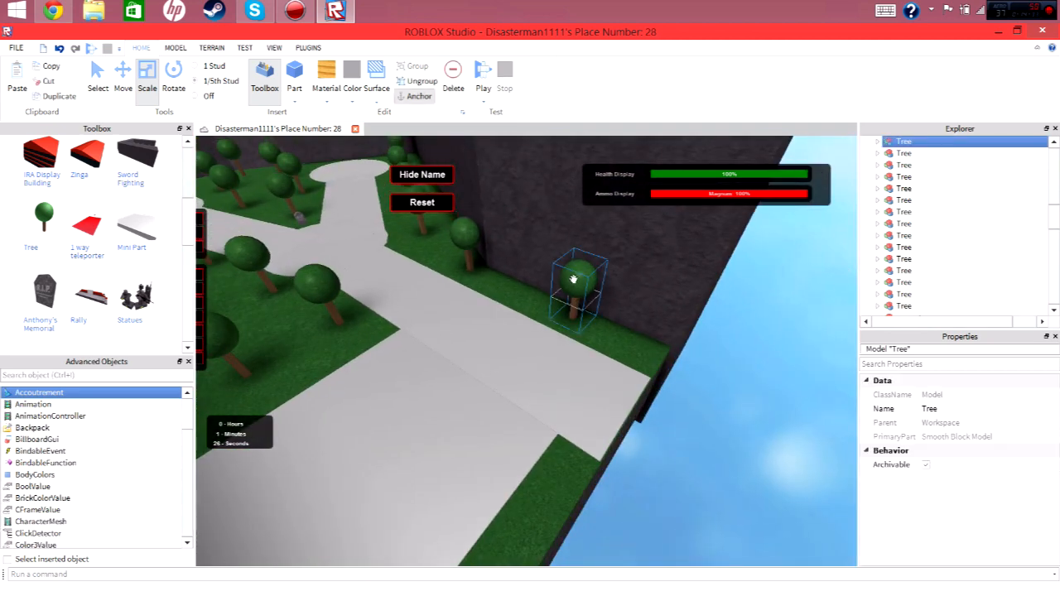
{"action": "left_click", "coordinate": [577, 263]}
{"action": "left_click_drag", "start_coordinate": [584, 236], "coordinate": [575, 266]}
{"action": "right_click_drag", "start_coordinate": [575, 266], "coordinate": [582, 273]}
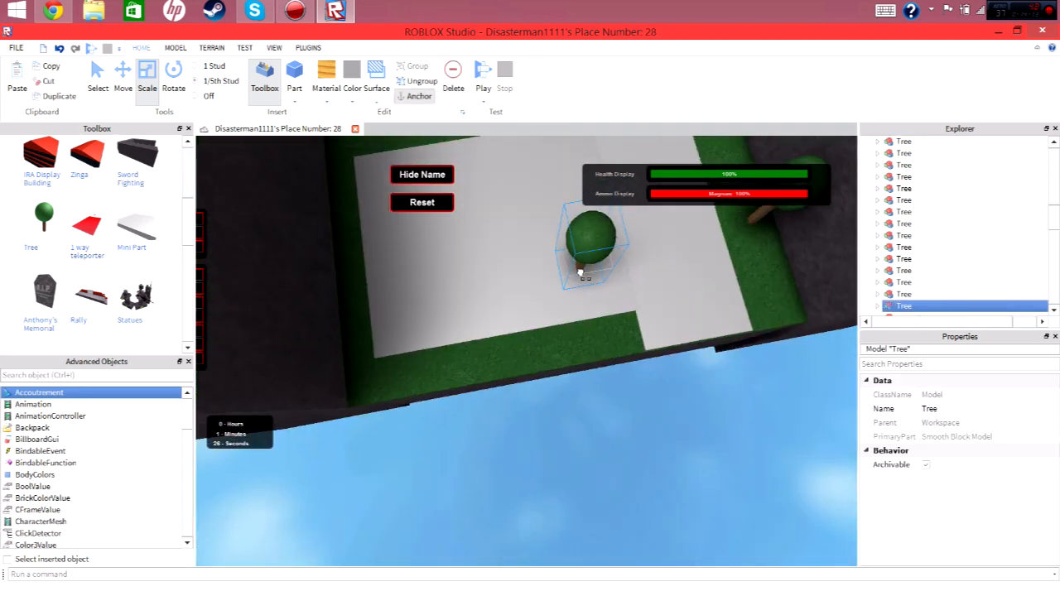
{"action": "left_click_drag", "start_coordinate": [582, 272], "coordinate": [589, 343]}
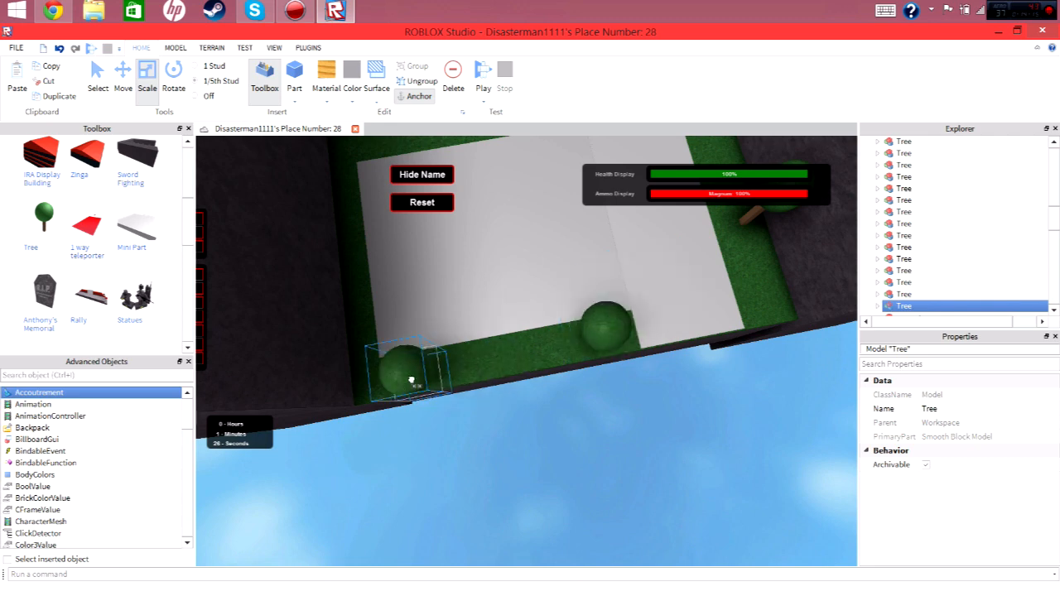
{"action": "right_click_drag", "start_coordinate": [410, 381], "coordinate": [427, 385]}
{"action": "left_click", "coordinate": [475, 428]}
{"action": "right_click_drag", "start_coordinate": [476, 428], "coordinate": [476, 424]}
{"action": "left_click", "coordinate": [496, 364]}
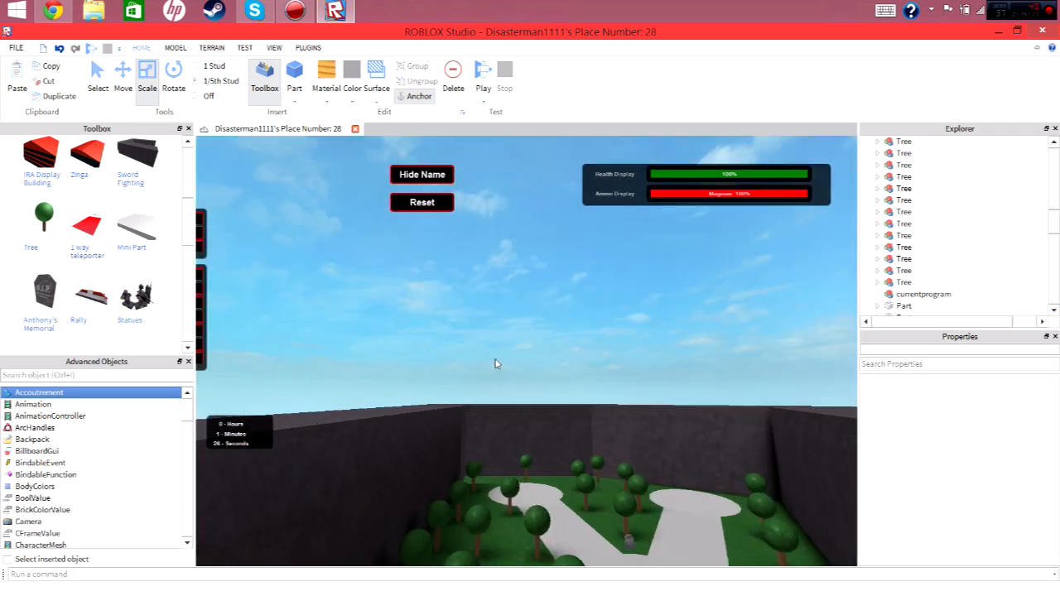
Step: Insert the Rally model, rotate it to face inward, and place it on the grey square along the open edge
{"action": "key", "text": "w"}
{"action": "right_click_drag", "start_coordinate": [495, 363], "coordinate": [494, 362]}
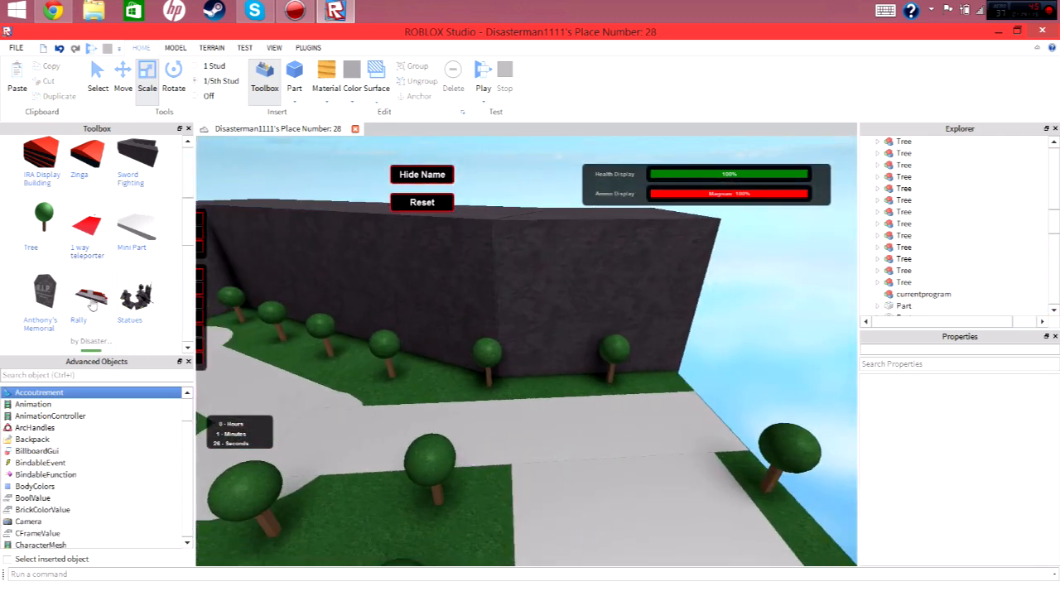
{"action": "left_click", "coordinate": [91, 300]}
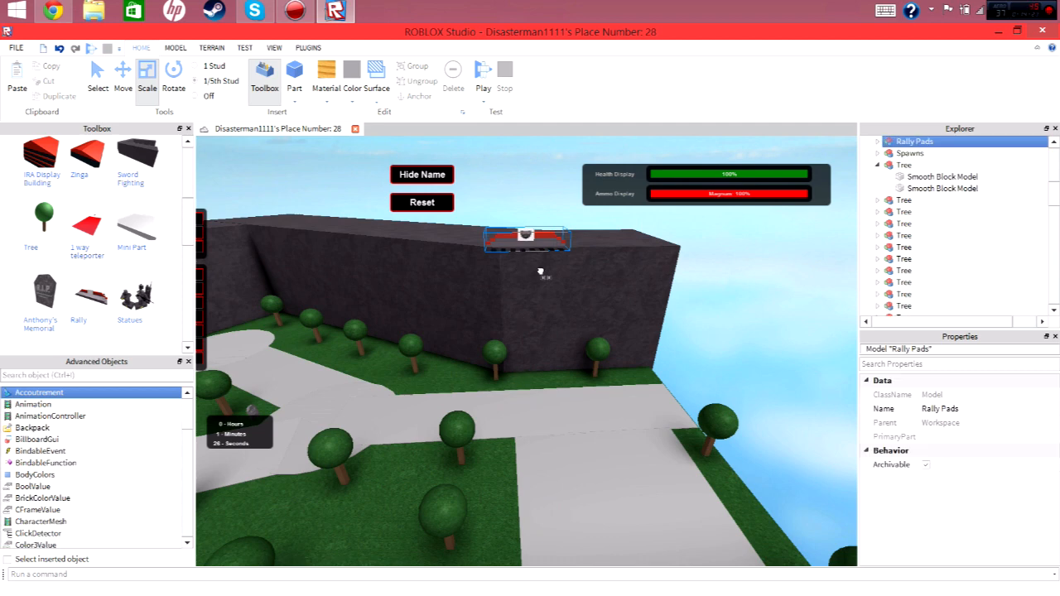
{"action": "right_click_drag", "start_coordinate": [540, 271], "coordinate": [585, 371]}
{"action": "key", "text": "r"}
{"action": "key", "text": "r"}
{"action": "key", "text": "r"}
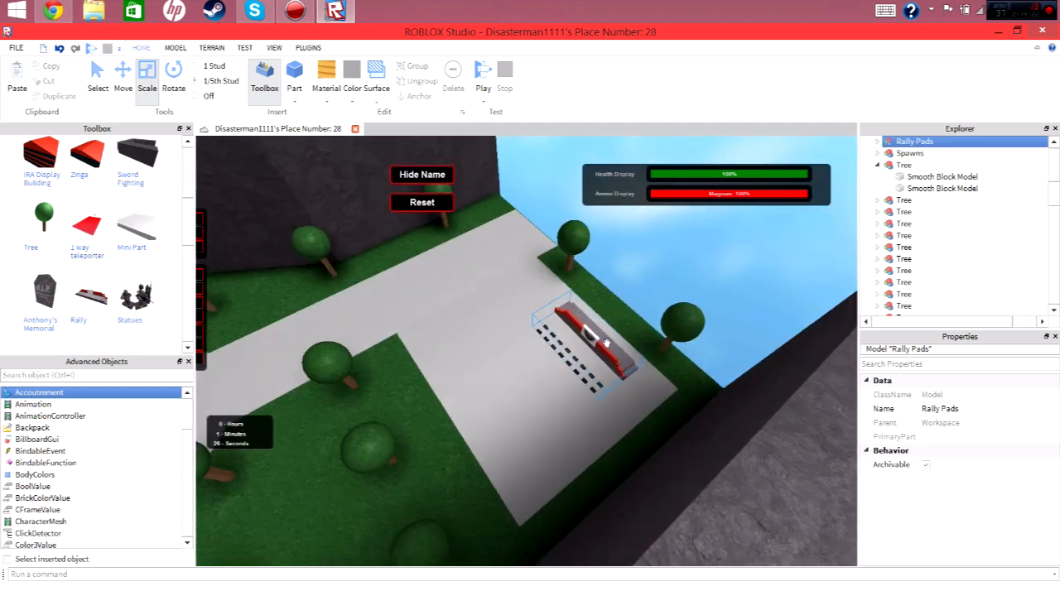
{"action": "left_click", "coordinate": [607, 342]}
{"action": "scroll", "coordinate": [600, 338], "scroll_direction": "up", "scroll_amount": 8}
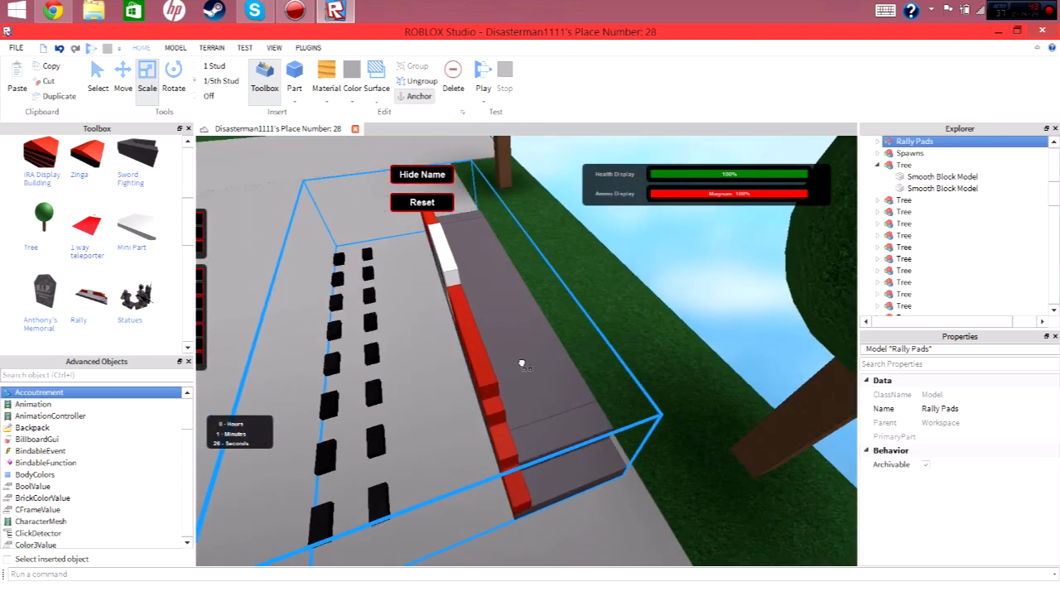
{"action": "left_click_drag", "start_coordinate": [522, 365], "coordinate": [533, 362]}
{"action": "right_click_drag", "start_coordinate": [533, 362], "coordinate": [538, 384]}
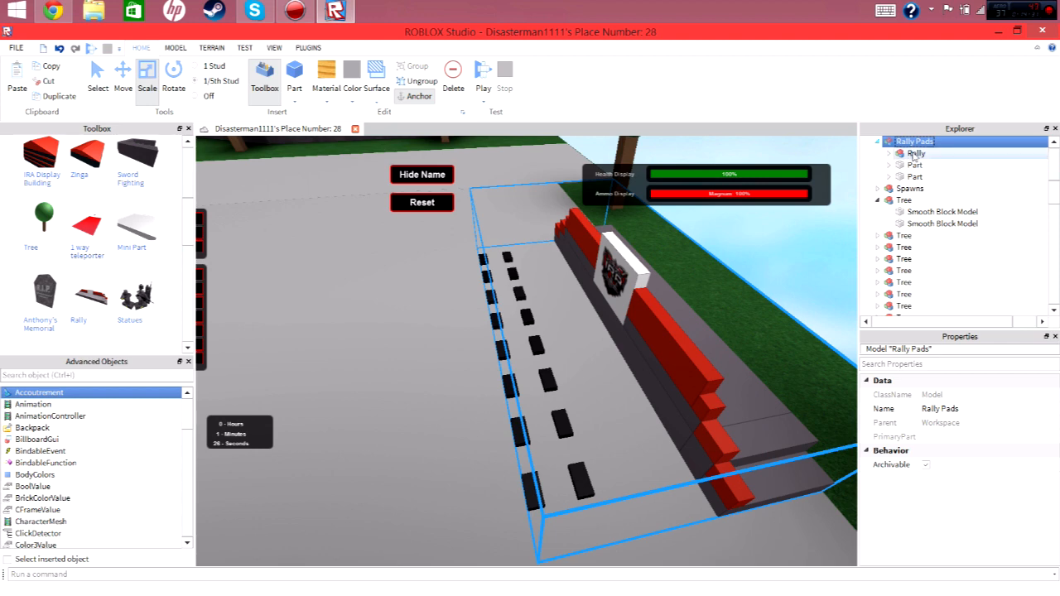
Step: Cut the Pads group of black standing pads out of the Rally Pads model
{"action": "left_click", "coordinate": [914, 154]}
{"action": "left_click", "coordinate": [941, 177]}
{"action": "right_click", "coordinate": [908, 164]}
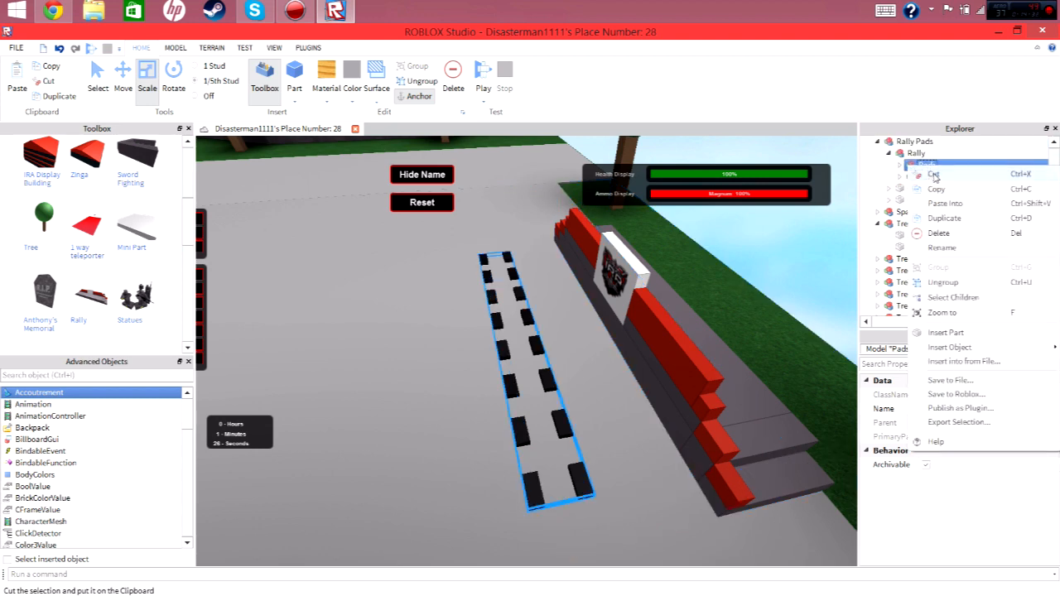
{"action": "left_click", "coordinate": [927, 173]}
{"action": "left_click", "coordinate": [928, 165]}
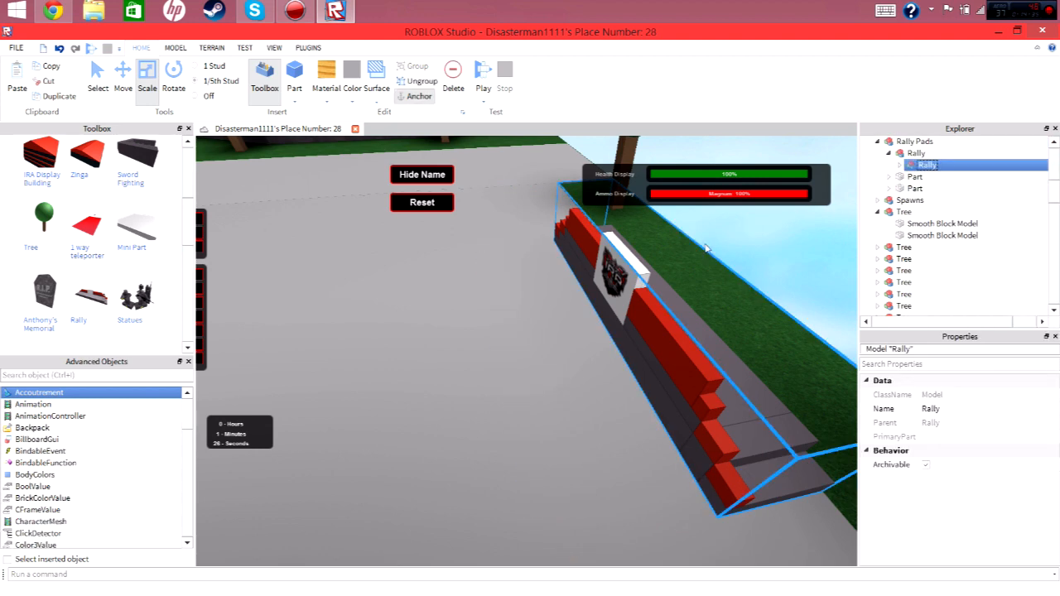
Step: Select the white logo block inside the Rally model and reduce its height to sit level with the red wall
{"action": "left_click", "coordinate": [627, 265]}
{"action": "left_click", "coordinate": [637, 253]}
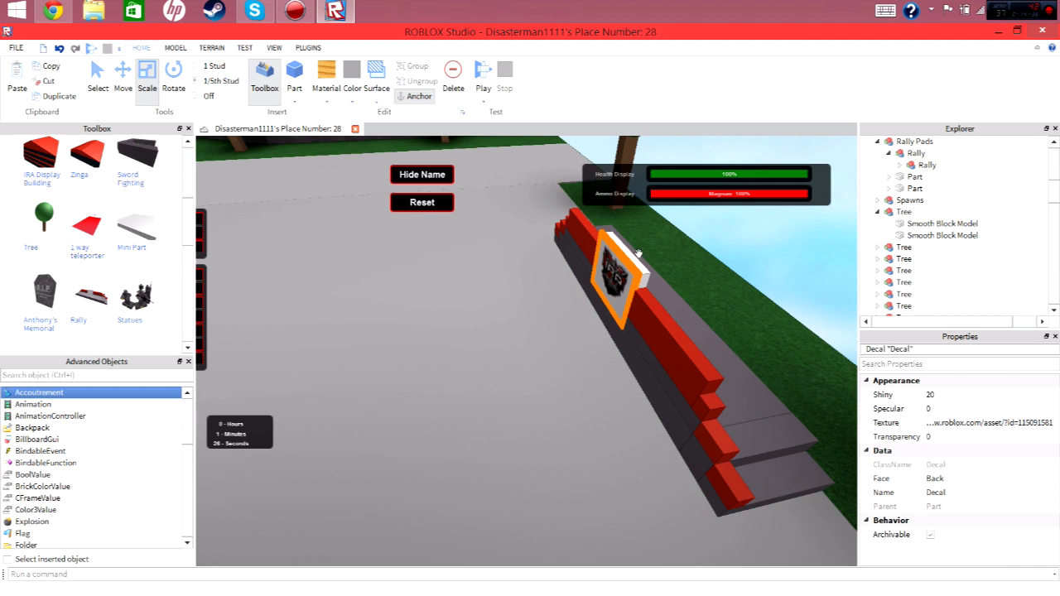
{"action": "left_click", "coordinate": [901, 166]}
{"action": "scroll", "coordinate": [922, 213], "scroll_direction": "down", "scroll_amount": 5}
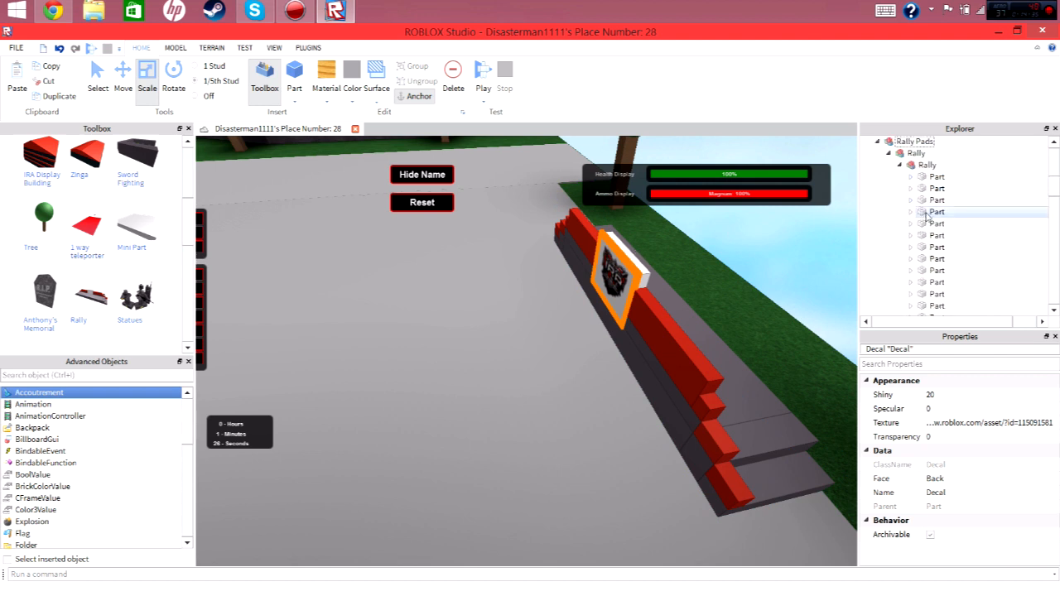
{"action": "left_click", "coordinate": [889, 154]}
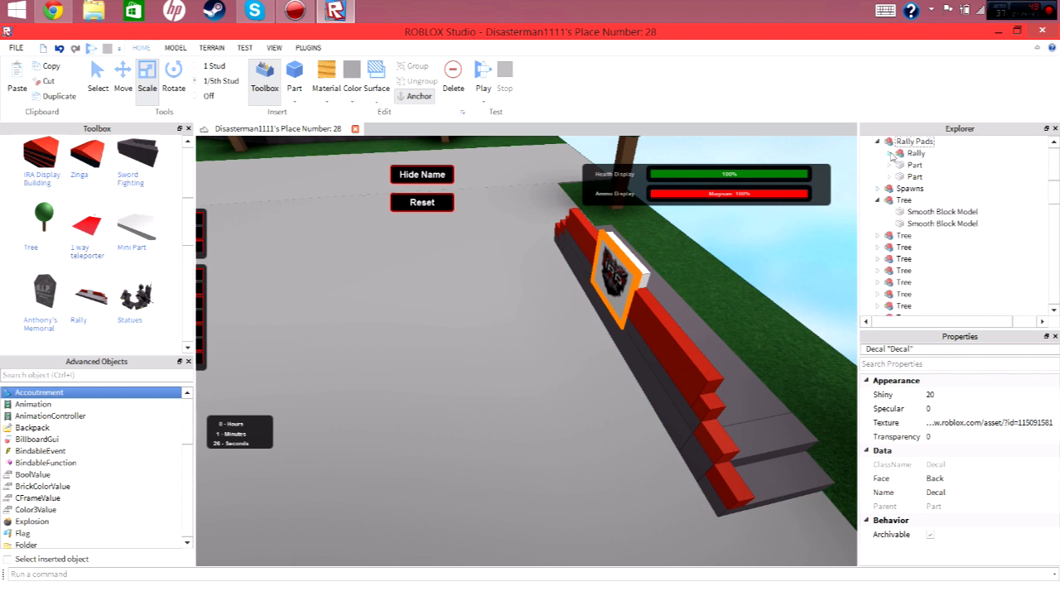
{"action": "left_click", "coordinate": [889, 154]}
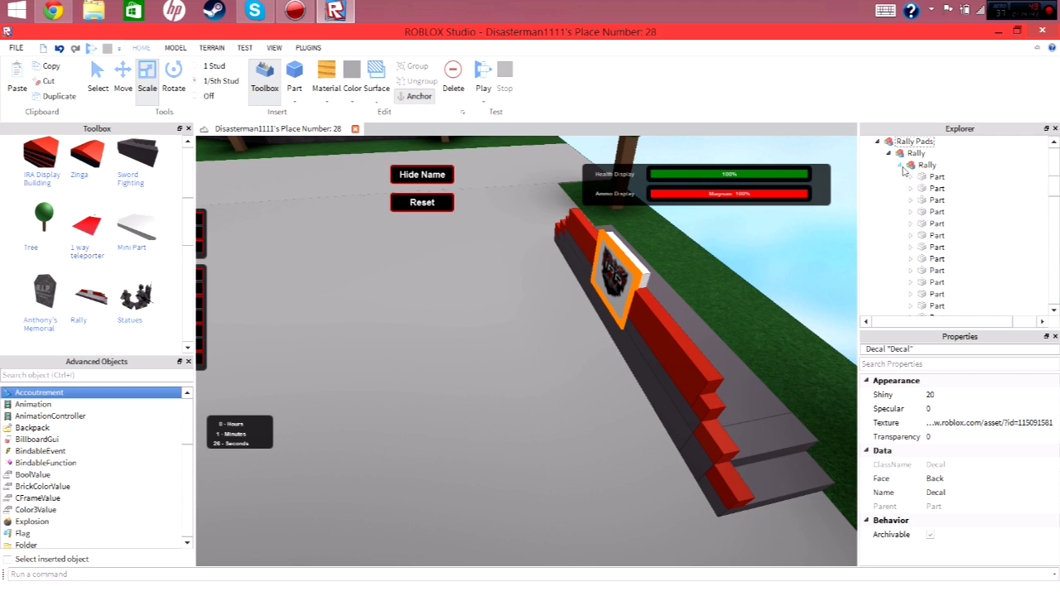
{"action": "left_click", "coordinate": [617, 298]}
{"action": "left_click", "coordinate": [613, 300]}
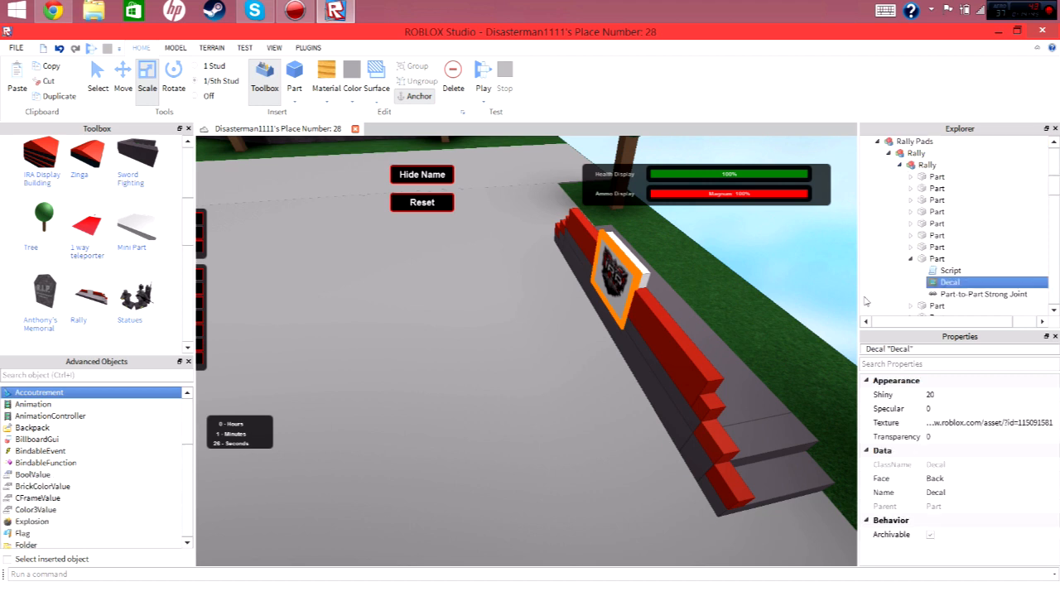
{"action": "left_click", "coordinate": [936, 259]}
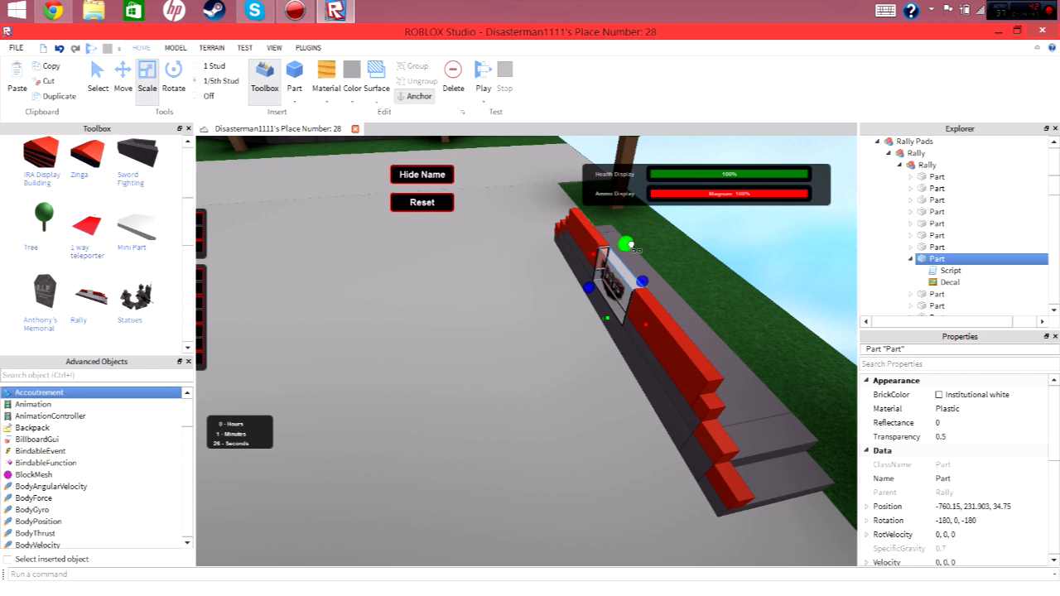
{"action": "left_click", "coordinate": [745, 234]}
{"action": "left_click", "coordinate": [623, 305]}
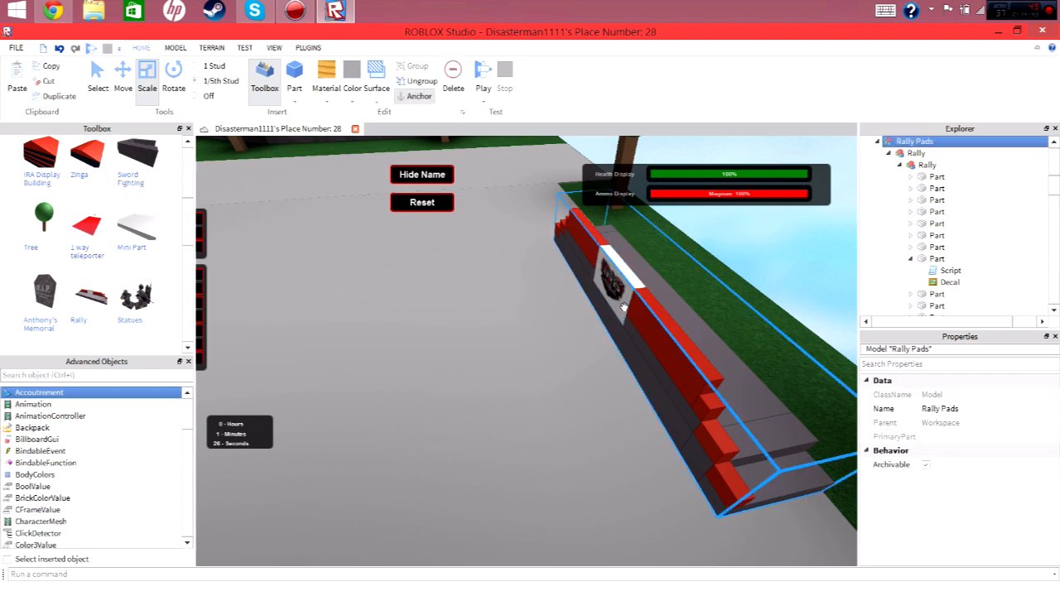
Step: Duplicate the grey square floor and narrow the copy to a strip behind the rally stand, centring it at -755.9, 233.944, 39.9
{"action": "scroll", "coordinate": [576, 389], "scroll_direction": "down", "scroll_amount": 5}
{"action": "scroll", "coordinate": [575, 389], "scroll_direction": "down", "scroll_amount": 4}
{"action": "scroll", "coordinate": [345, 314], "scroll_direction": "up", "scroll_amount": 5}
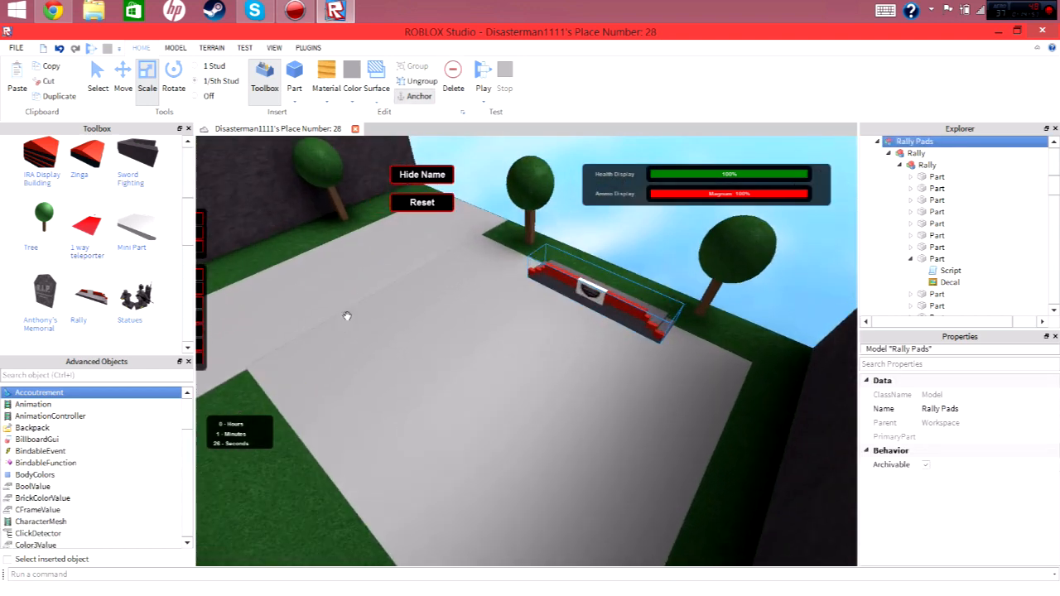
{"action": "left_click", "coordinate": [446, 365]}
{"action": "key", "text": "ctrl+d"}
{"action": "scroll", "coordinate": [579, 340], "scroll_direction": "down", "scroll_amount": 3}
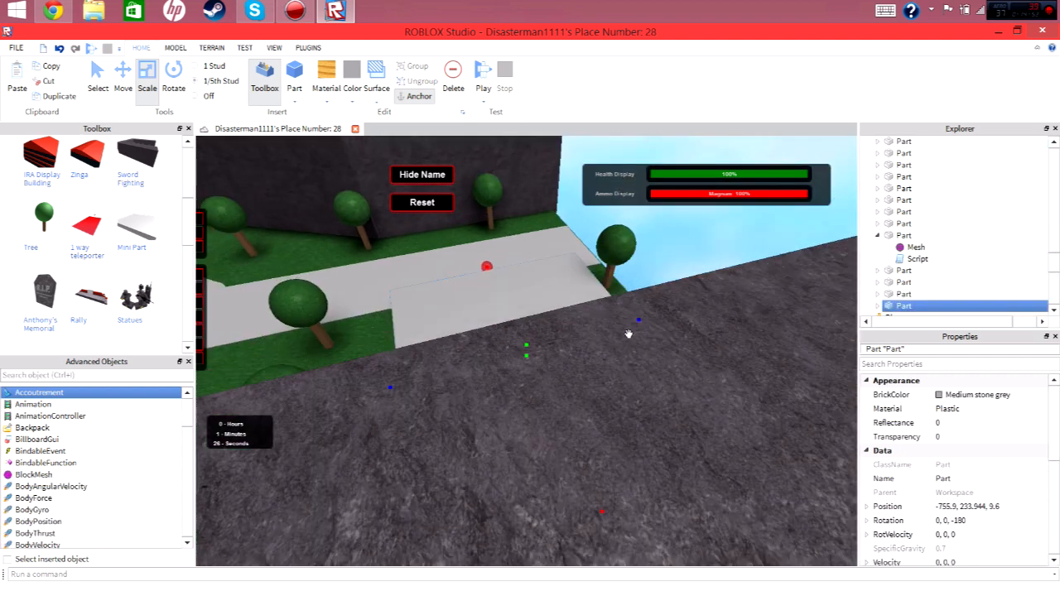
{"action": "scroll", "coordinate": [451, 377], "scroll_direction": "up", "scroll_amount": 3}
{"action": "left_click", "coordinate": [413, 400]}
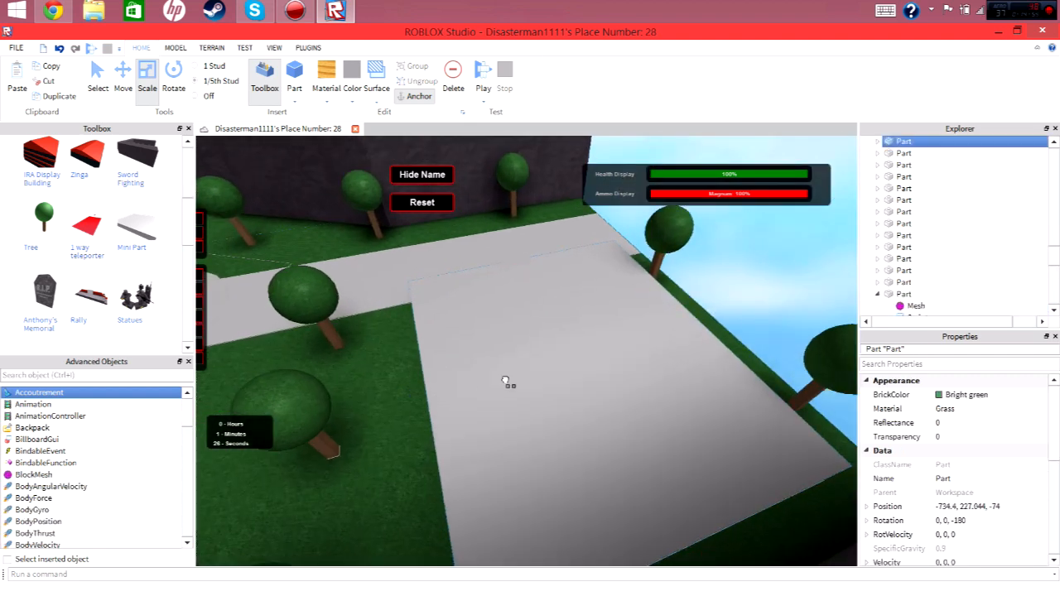
{"action": "left_click", "coordinate": [501, 382]}
{"action": "left_click_drag", "start_coordinate": [418, 398], "coordinate": [688, 354]}
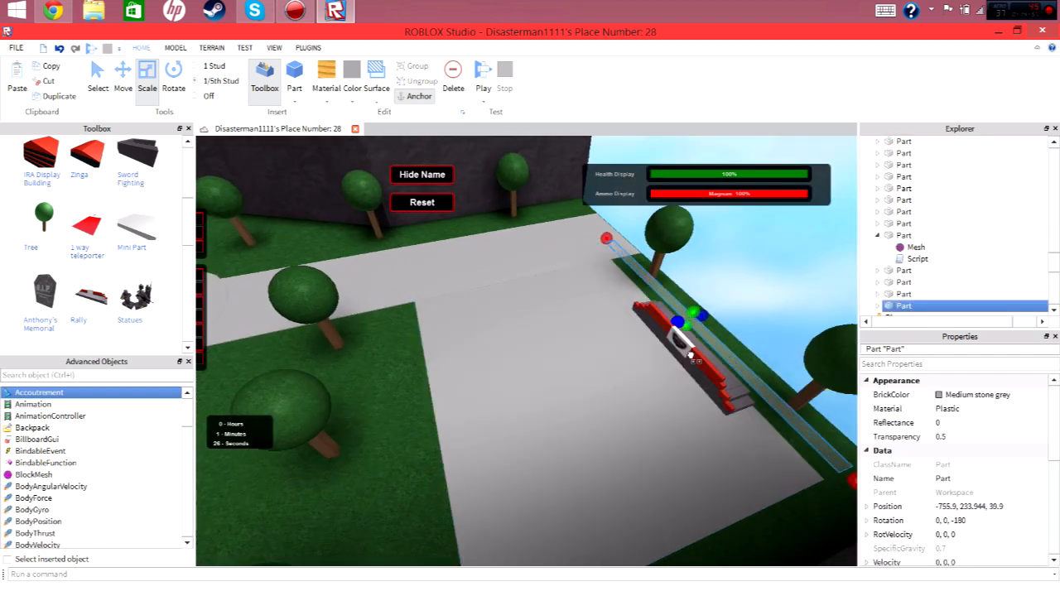
Step: Move the selected strip onto the grey floor in front of the rally stand, at -760.2, 227.844, 27.9
{"action": "right_click_drag", "start_coordinate": [688, 354], "coordinate": [712, 358]}
{"action": "left_click_drag", "start_coordinate": [712, 358], "coordinate": [619, 452]}
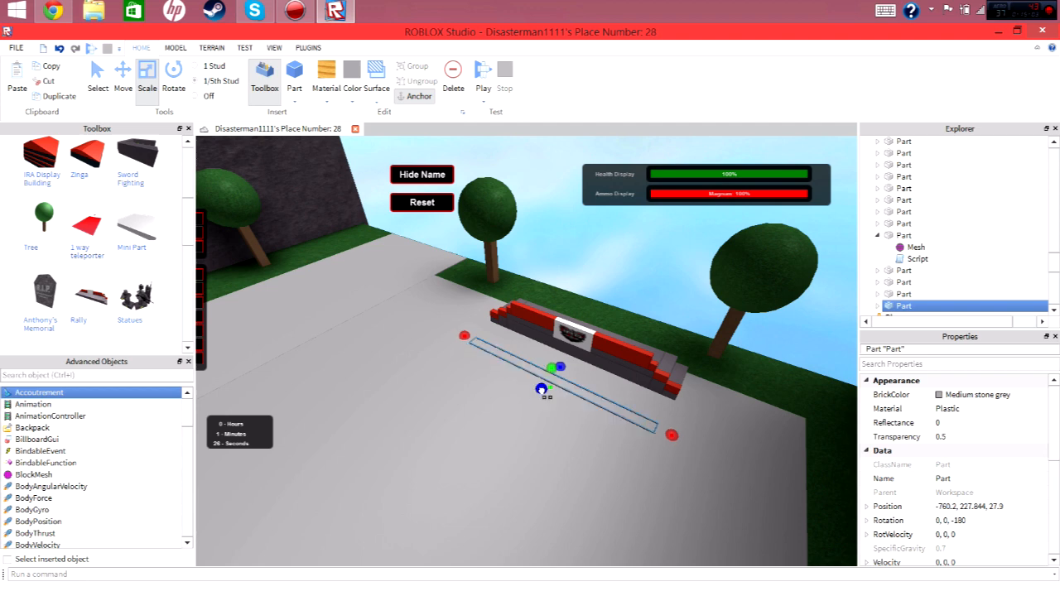
{"action": "scroll", "coordinate": [542, 391], "scroll_direction": "up", "scroll_amount": 1}
{"action": "right_click_drag", "start_coordinate": [542, 391], "coordinate": [582, 366]}
{"action": "scroll", "coordinate": [608, 327], "scroll_direction": "up", "scroll_amount": 2}
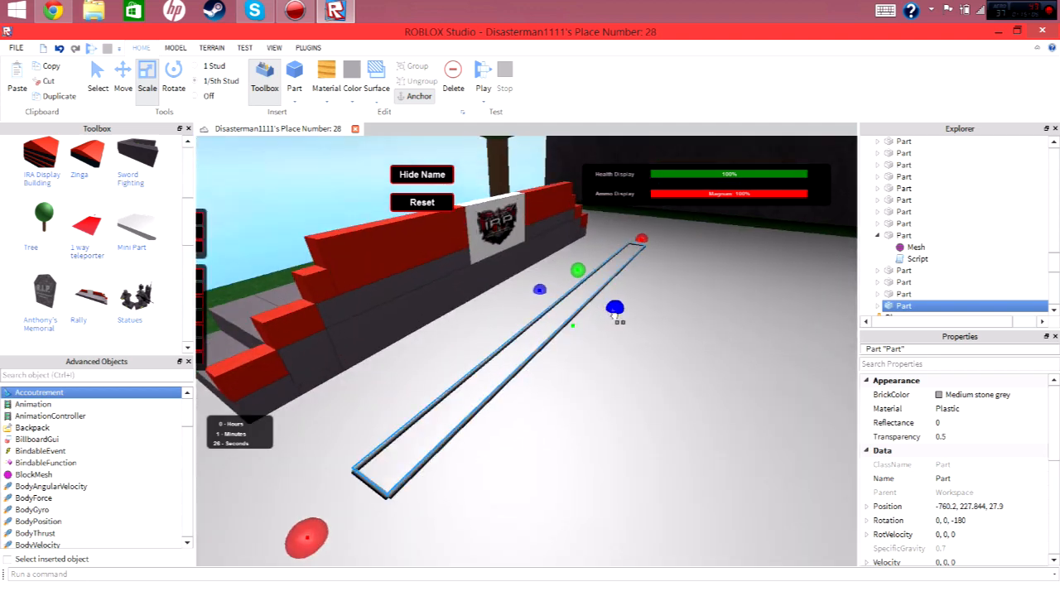
Step: Make the strip opaque with transparency 0 and place a duplicate parallel to it at -760.2, 227.844, 23.9
{"action": "scroll", "coordinate": [583, 365], "scroll_direction": "up", "scroll_amount": 2}
{"action": "scroll", "coordinate": [582, 365], "scroll_direction": "down", "scroll_amount": 2}
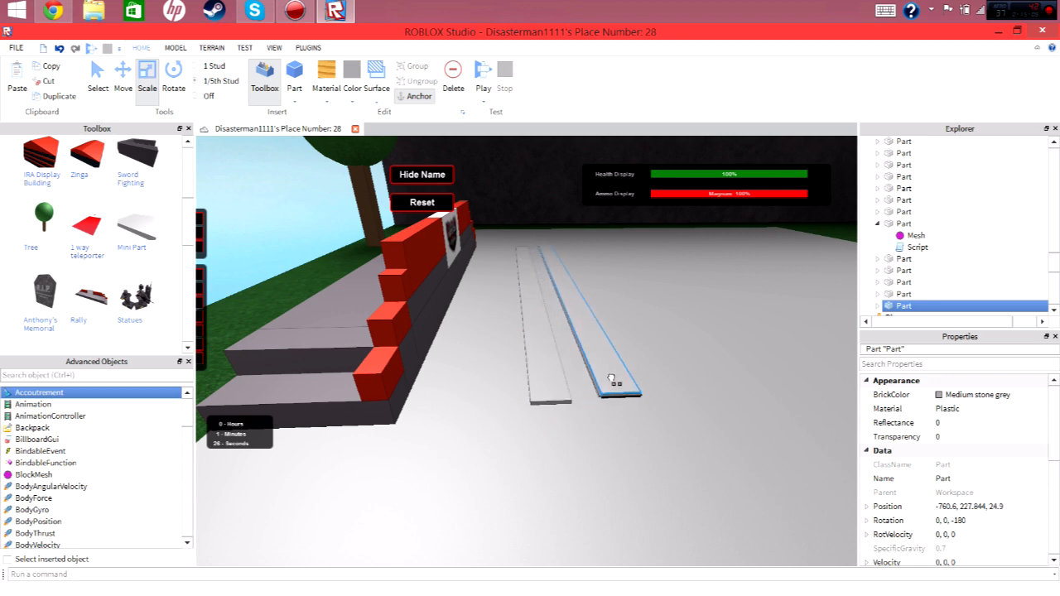
{"action": "scroll", "coordinate": [618, 384], "scroll_direction": "up", "scroll_amount": 1}
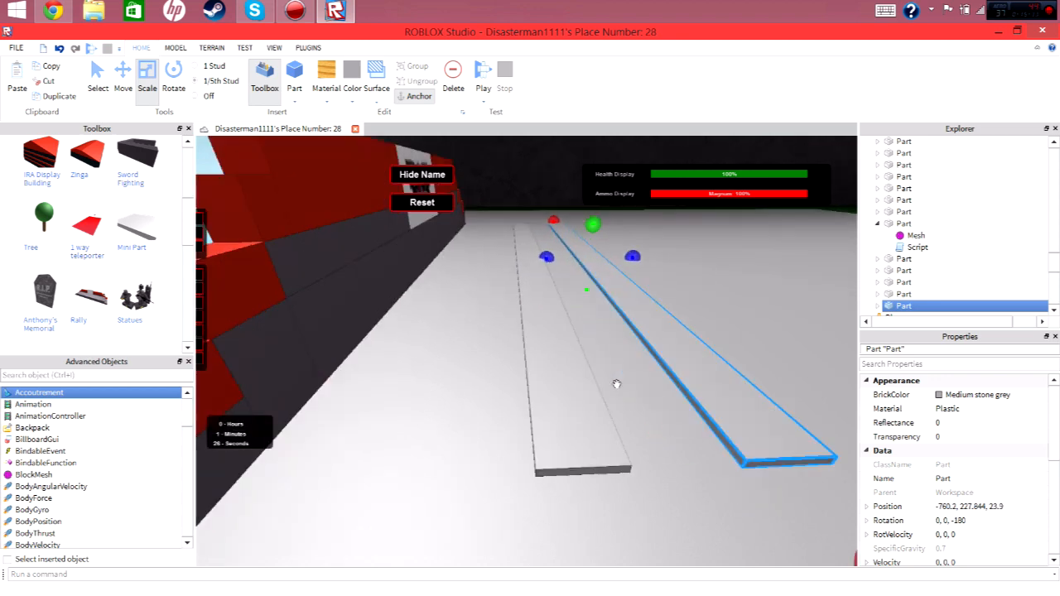
Step: Select both floor strips in front of the rally stand and colour them red
{"action": "scroll", "coordinate": [618, 383], "scroll_direction": "down", "scroll_amount": 3}
{"action": "right_click_drag", "start_coordinate": [618, 384], "coordinate": [585, 348]}
{"action": "key", "text": "ctrl+d"}
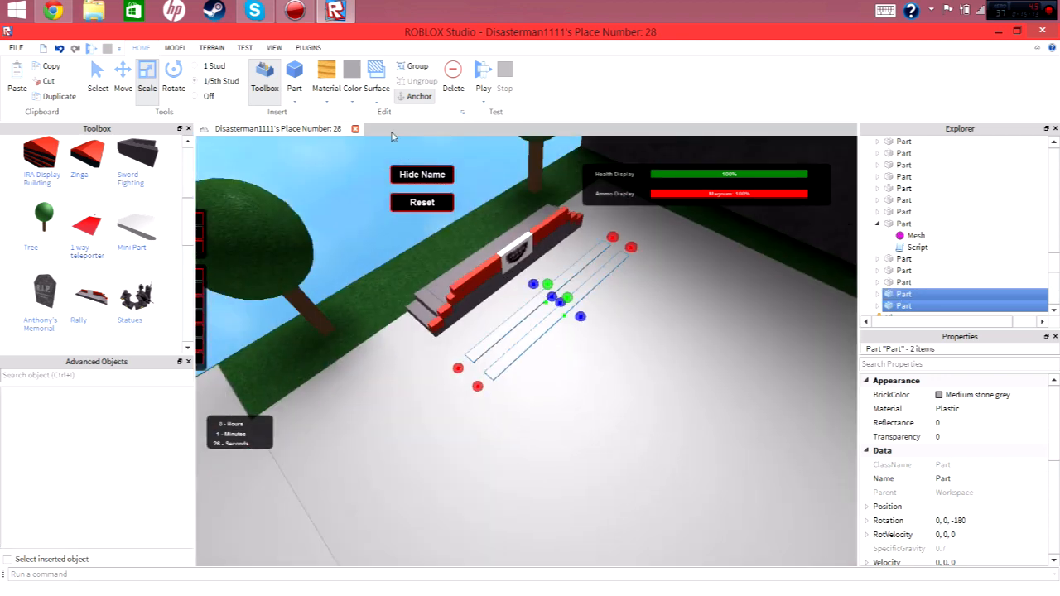
{"action": "left_click", "coordinate": [329, 101]}
{"action": "left_click", "coordinate": [361, 101]}
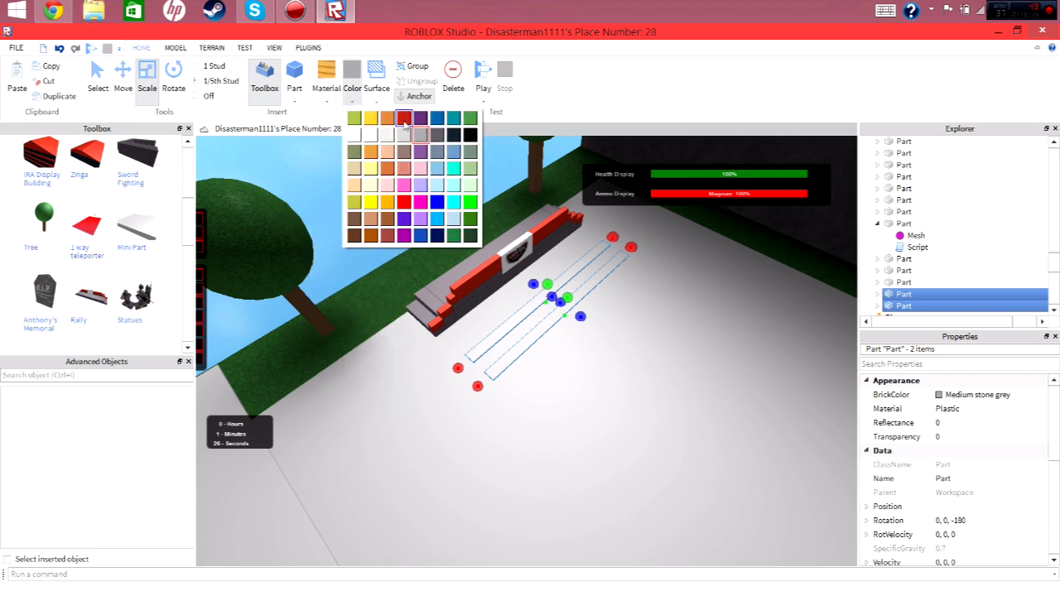
{"action": "left_click", "coordinate": [404, 123]}
{"action": "left_click", "coordinate": [388, 189]}
{"action": "right_click_drag", "start_coordinate": [358, 215], "coordinate": [376, 251]}
{"action": "key", "text": "s"}
{"action": "key", "text": "s"}
{"action": "key", "text": "w"}
{"action": "key", "text": "s"}
{"action": "key", "text": "w"}
{"action": "key", "text": "s"}
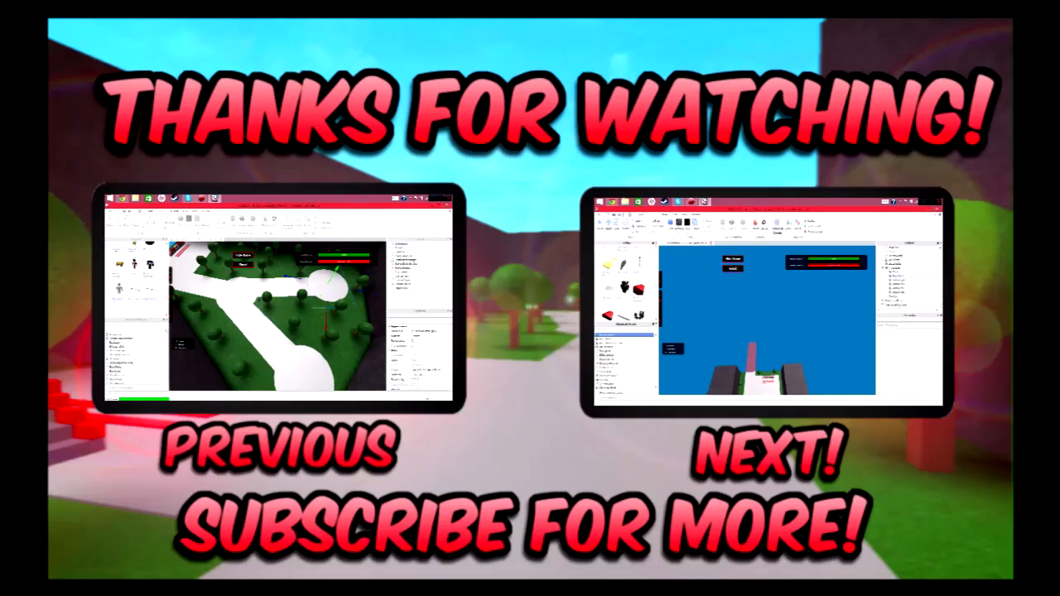